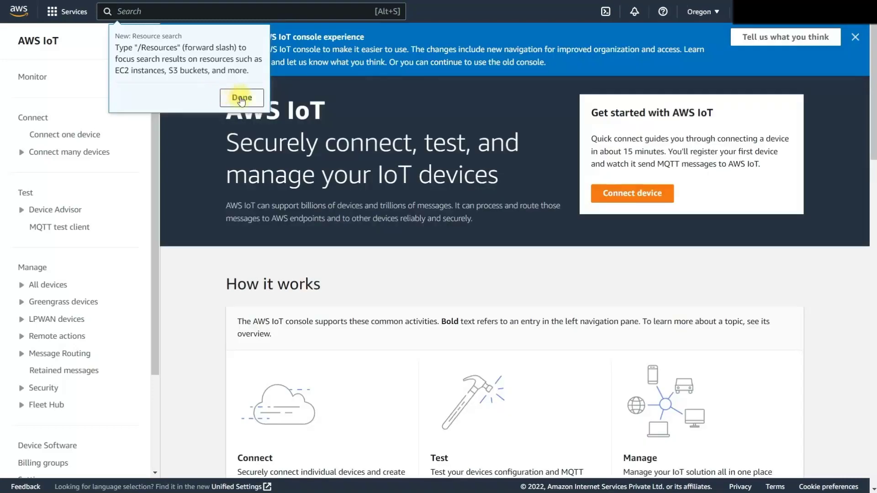
Open the list of AWS IoT security policies.
left_click(241, 97)
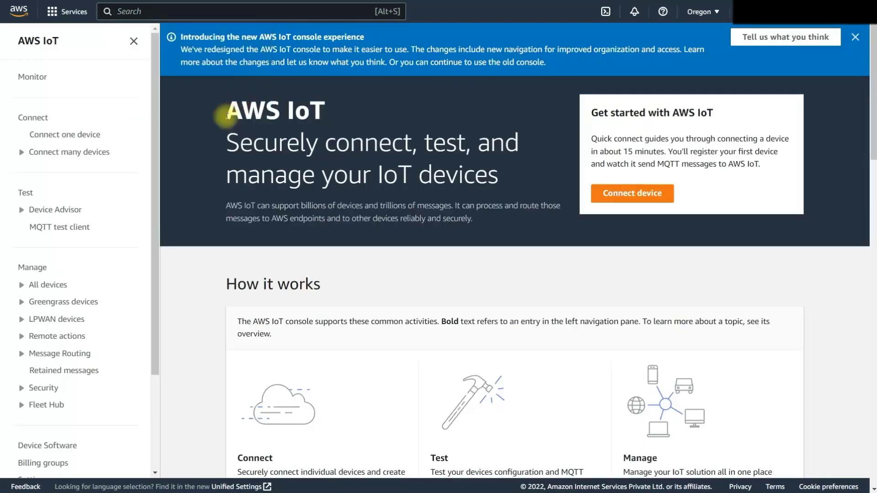
left_click(62, 290)
left_click(22, 285)
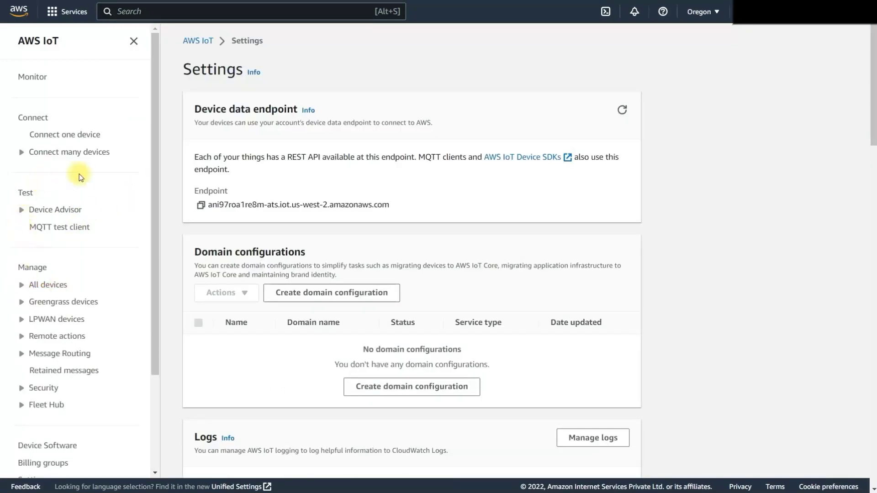
left_click(20, 389)
scroll(91, 357, "down", 3)
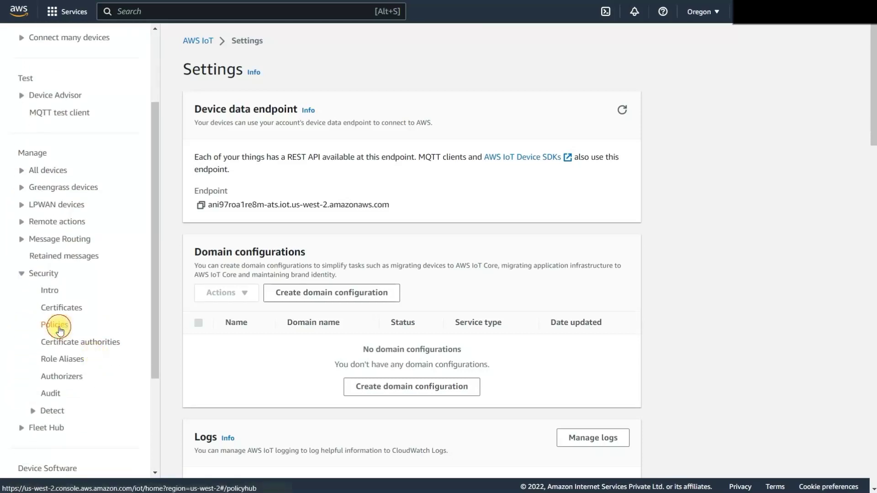
left_click(60, 327)
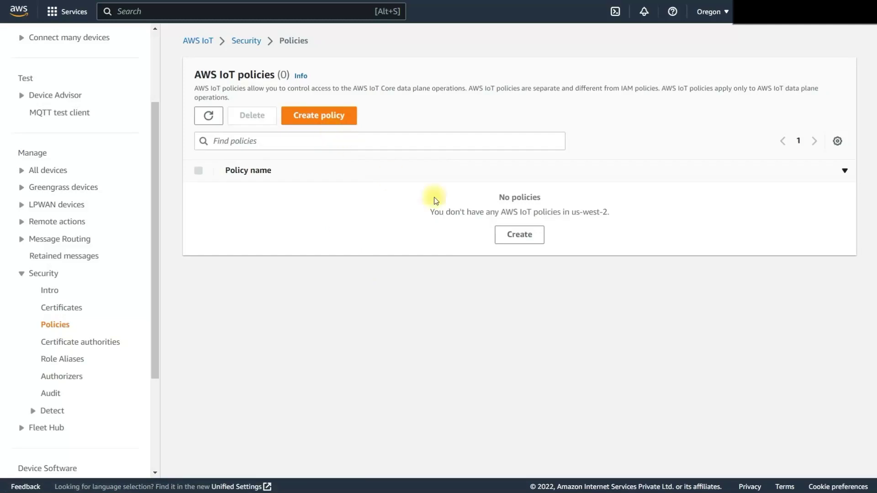
Start a new IoT policy and name it my_iot_policy.
left_click(514, 235)
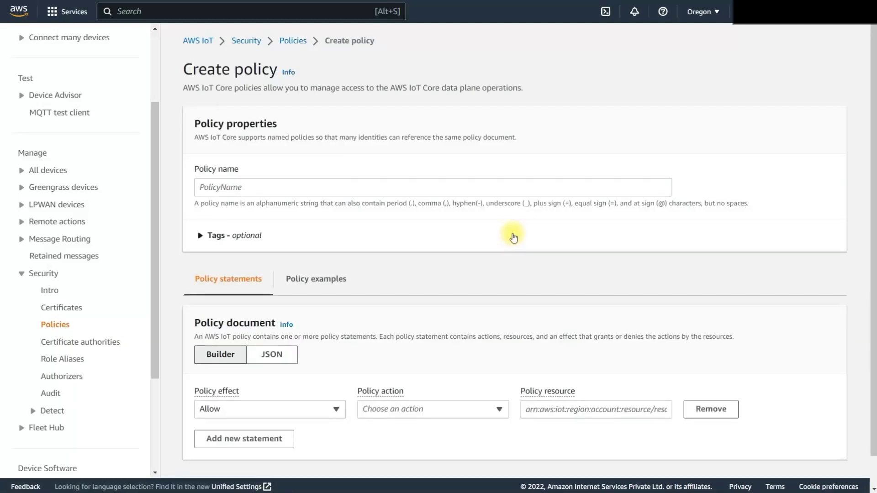
left_click(516, 189)
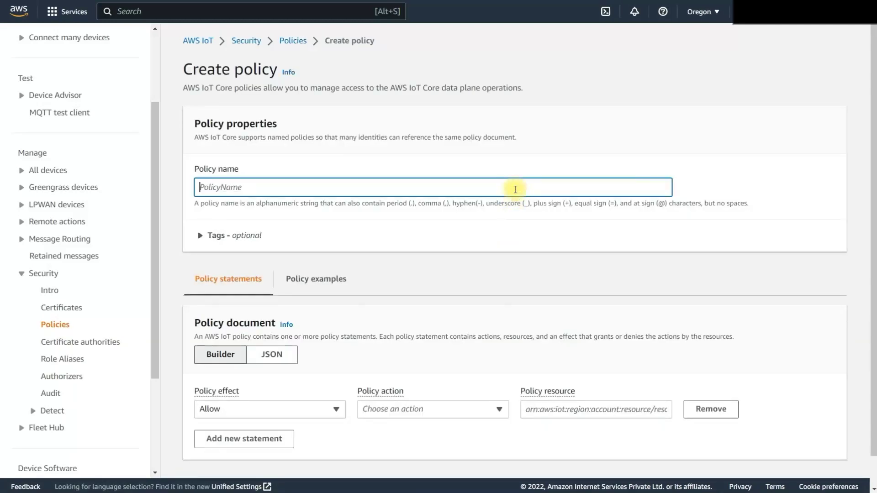
type("my_iot_policy")
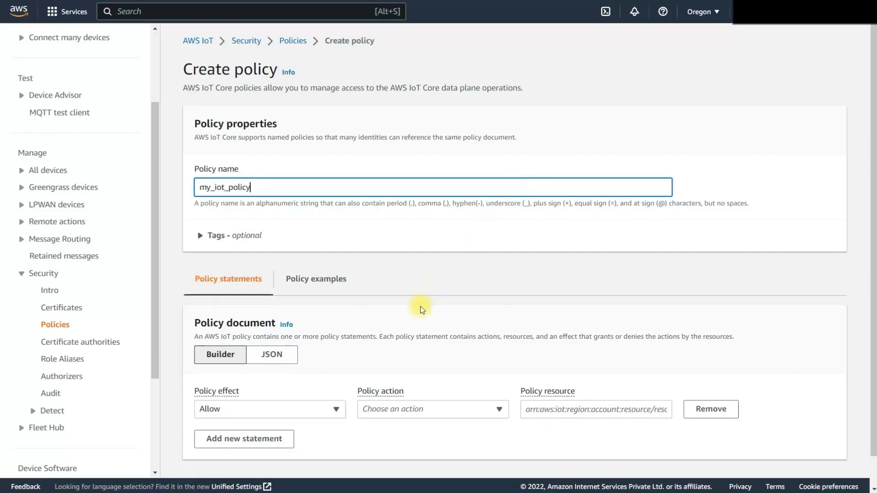
Set the first policy statement's action to iot:Connect and add a second Allow statement for iot:Publish.
scroll(337, 309, "down", 1)
left_click(438, 378)
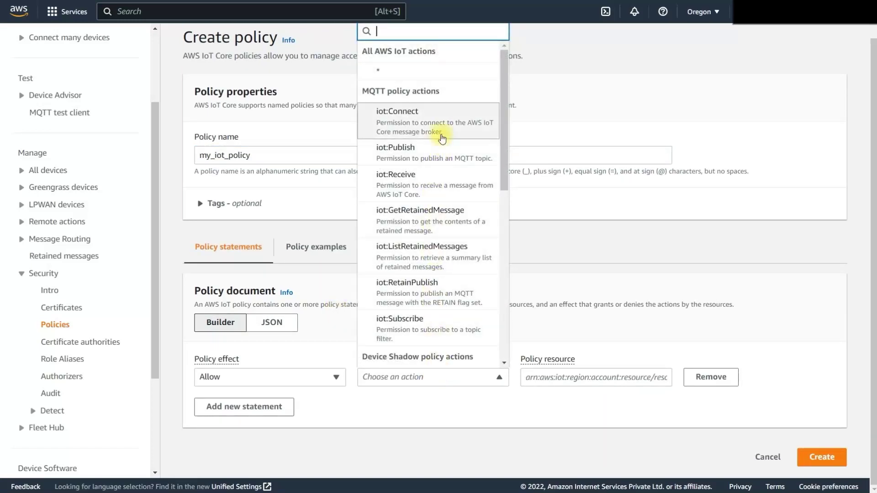
left_click(442, 130)
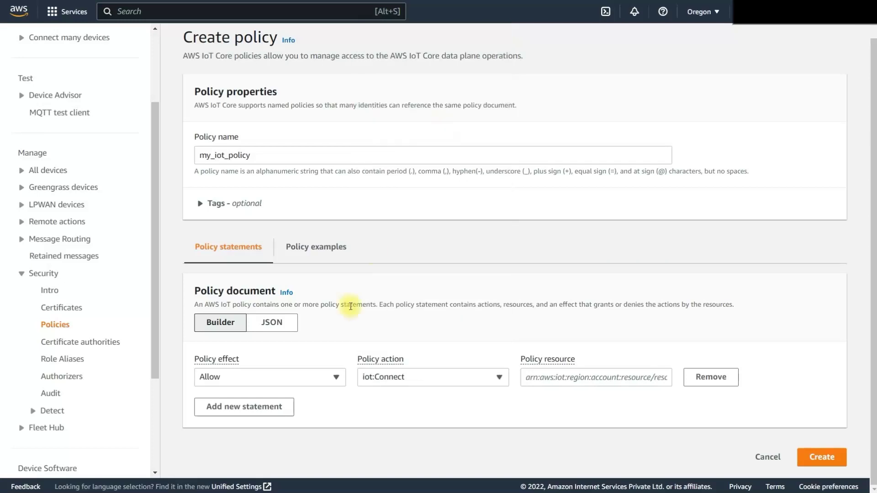
left_click(283, 407)
left_click(372, 408)
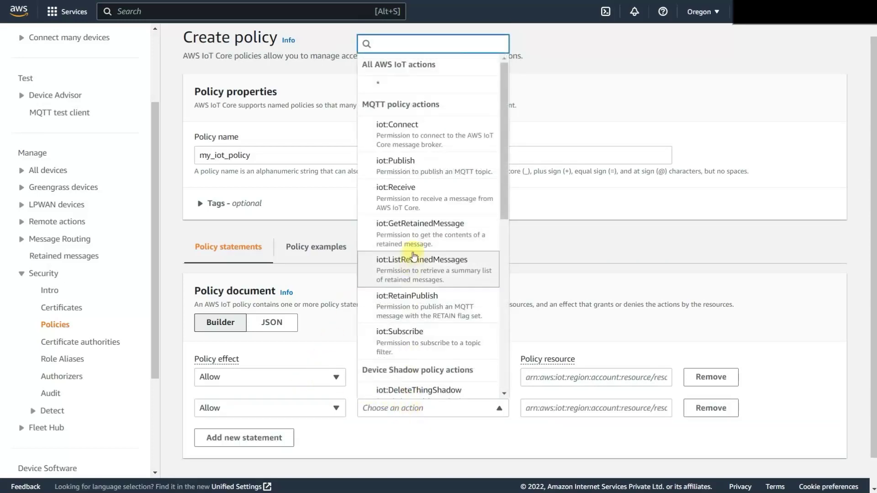
left_click(429, 171)
Add two more Allow statements to the policy, one for iot:Receive and one for iot:Subscribe.
left_click(236, 436)
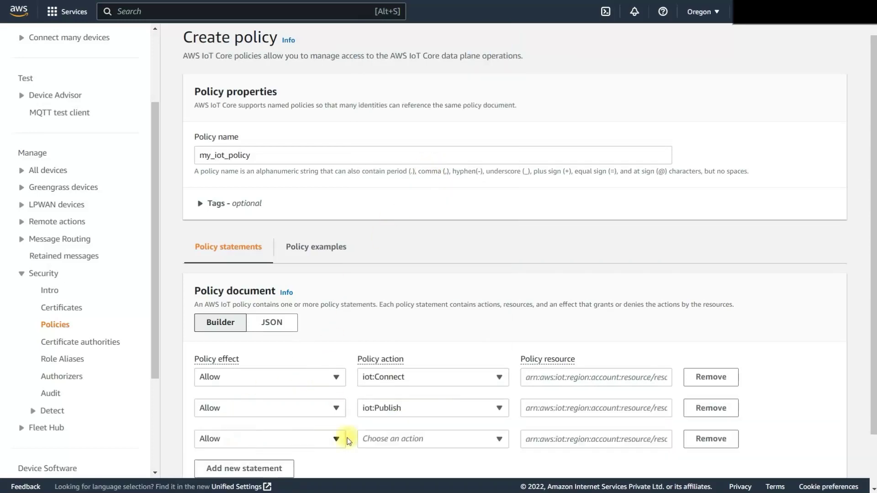
left_click(408, 440)
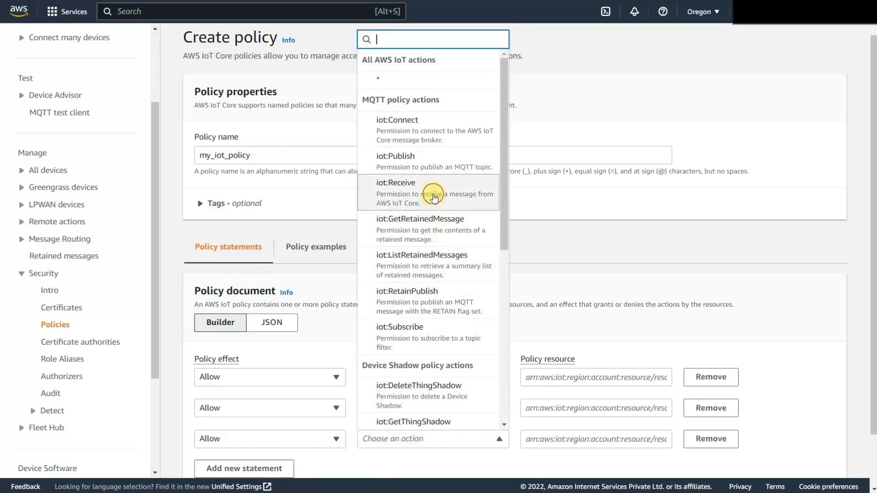
left_click(429, 194)
scroll(368, 285, "down", 1)
left_click(254, 406)
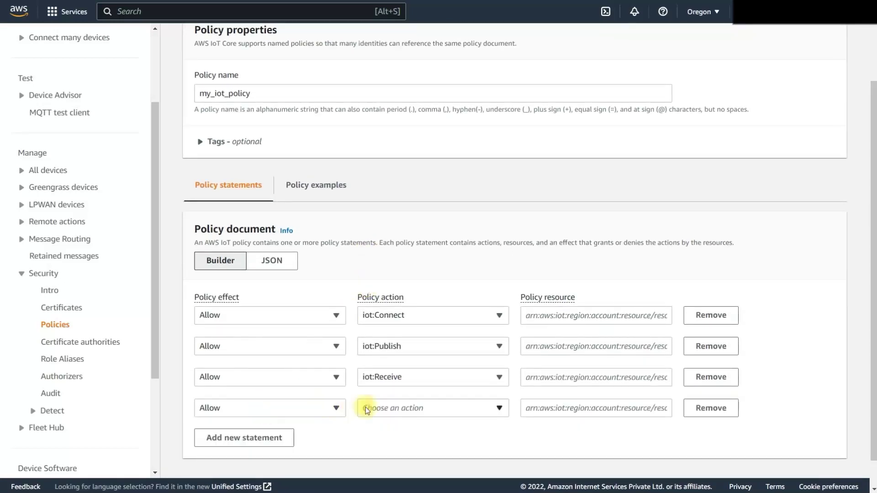
left_click(406, 408)
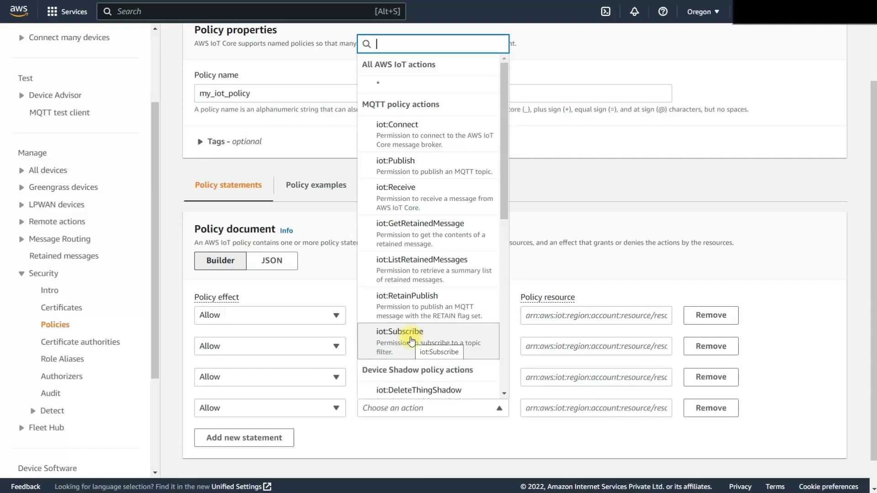
left_click(412, 340)
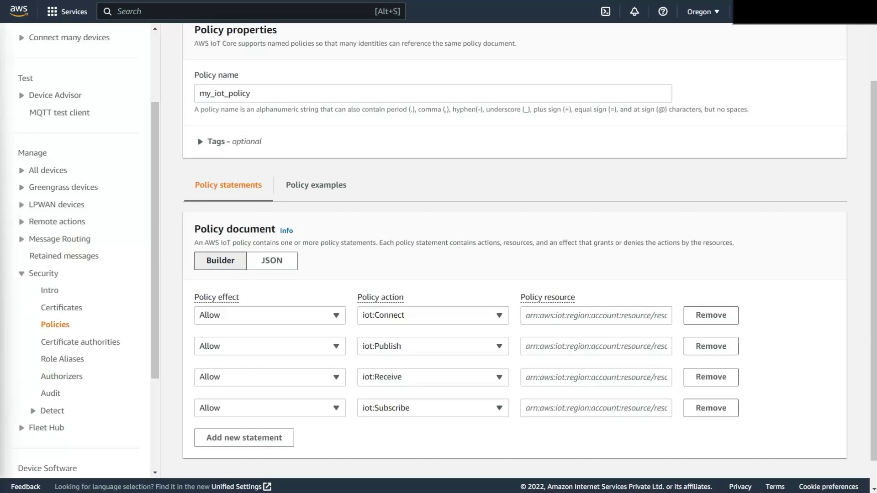
Set the policy resource to * for the Connect, Publish, Receive and Subscribe statements.
left_click(587, 317)
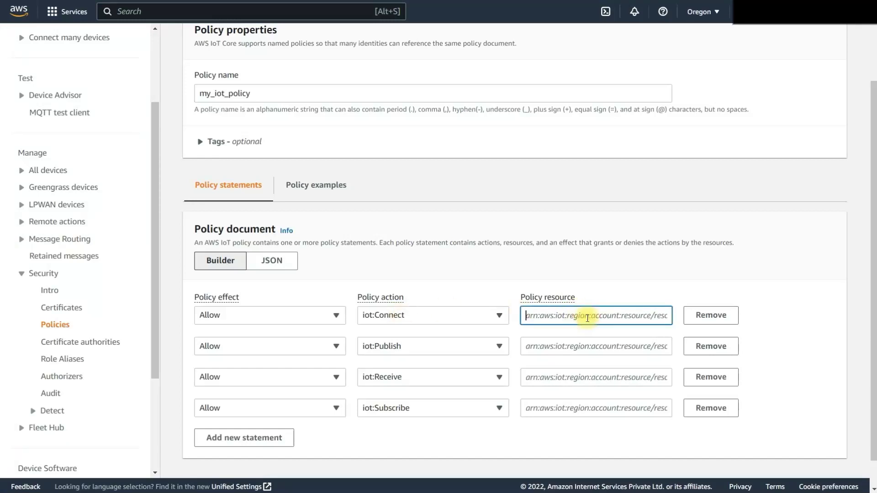
type("*")
key("Tab")
scroll(587, 315, "up", 2)
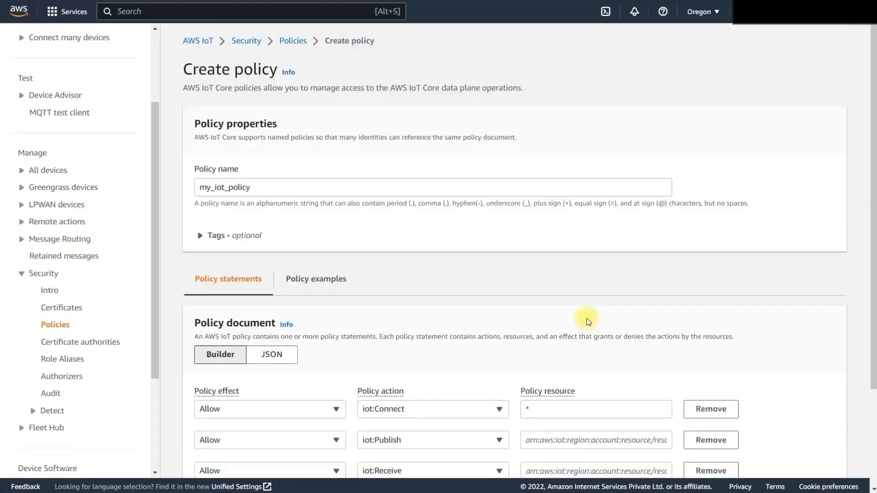
scroll(588, 321, "down", 3)
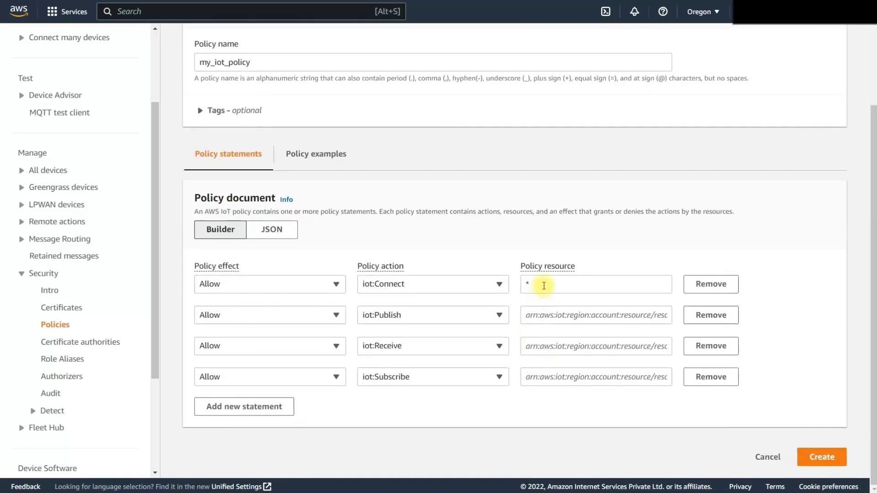
left_click(543, 284)
left_click(544, 315)
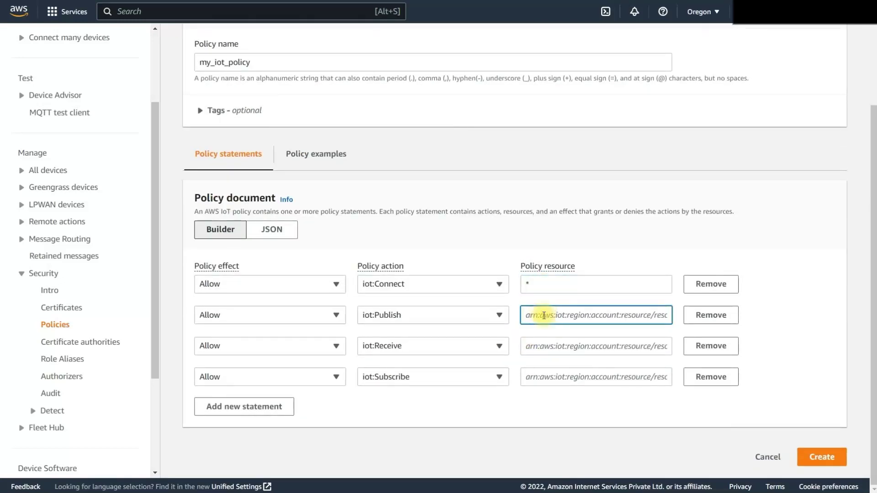
type("*")
left_click(534, 342)
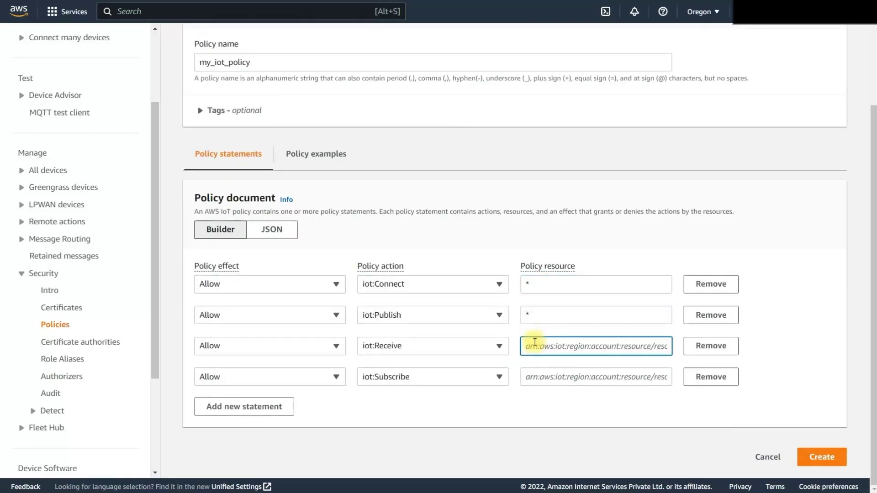
type("*")
left_click(527, 379)
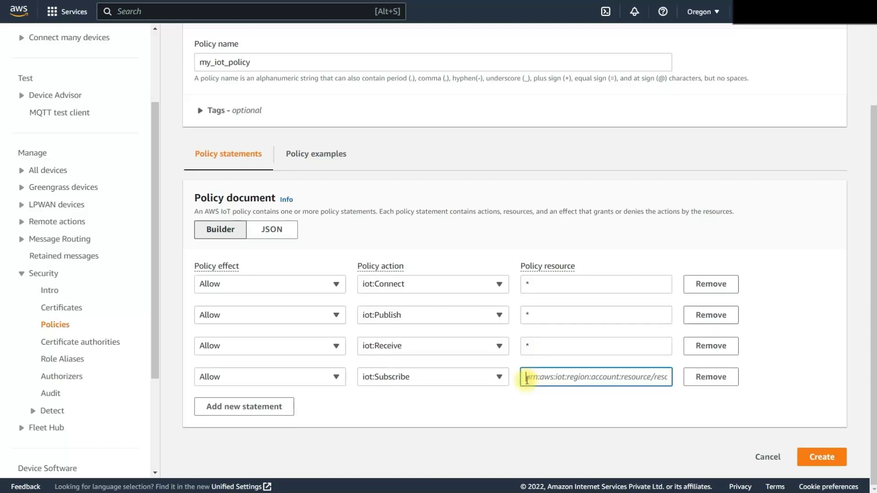
type("*")
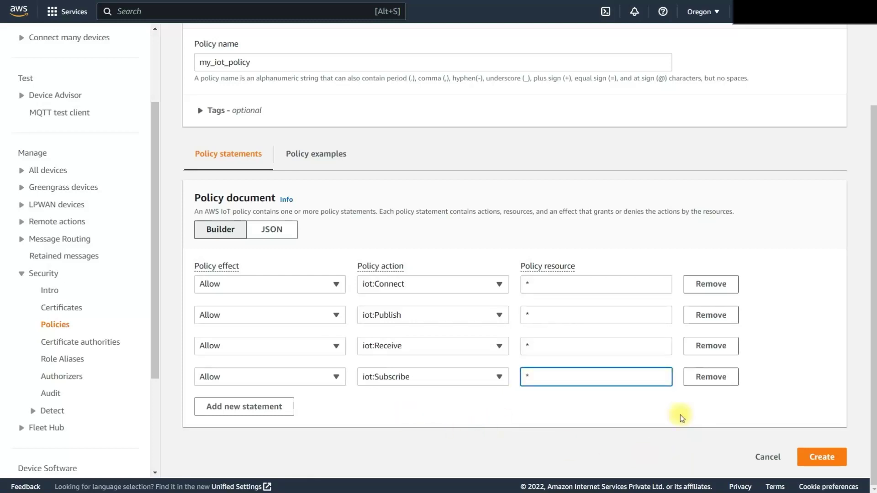
Review the policy document as JSON, return to the builder view and create the policy.
left_click(286, 234)
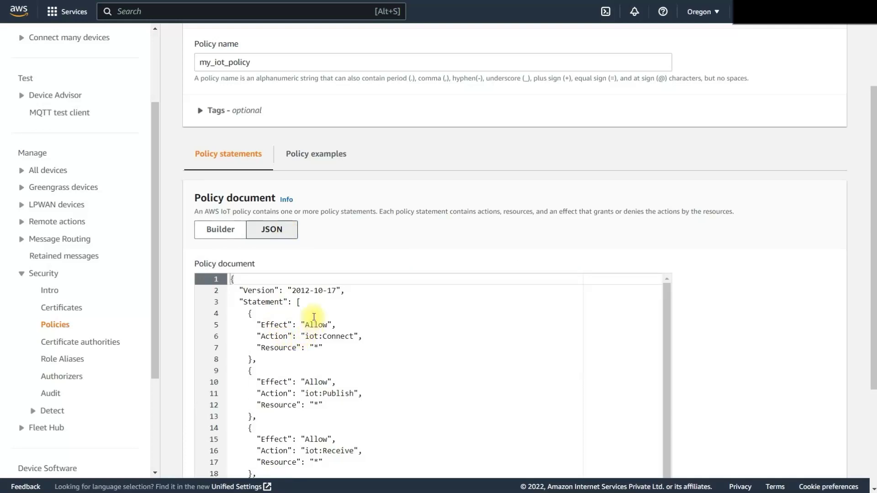
scroll(305, 347, "down", 3)
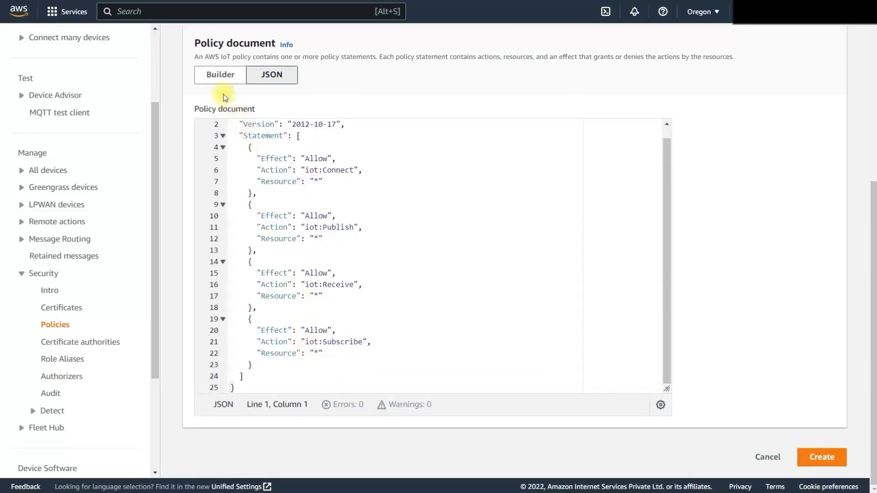
left_click(217, 79)
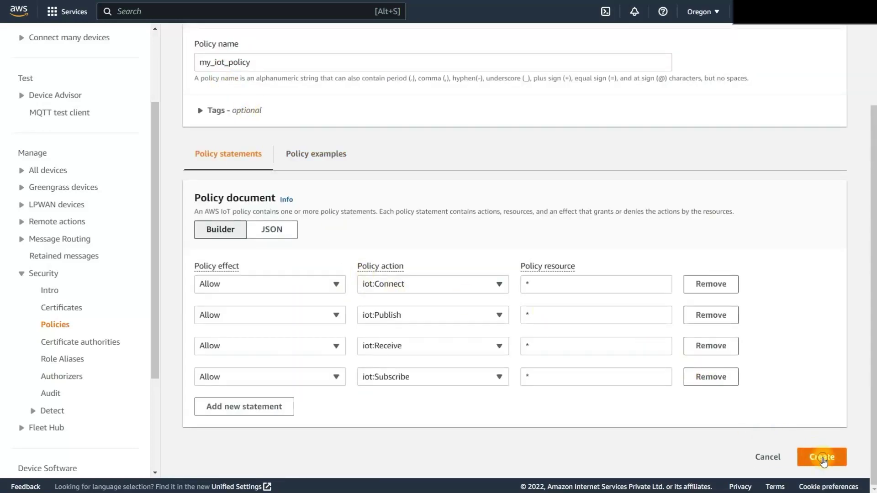
left_click(822, 458)
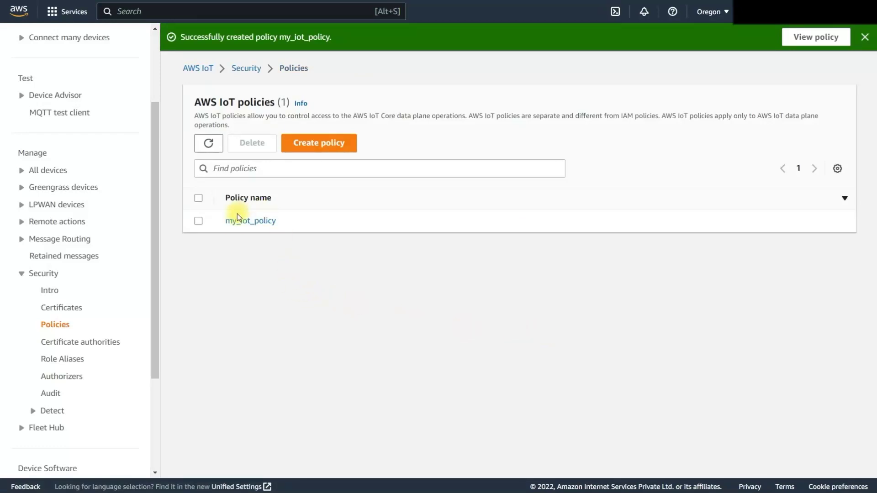
Open the details of my_iot_policy, copy its ARN and review its versions.
left_click(250, 221)
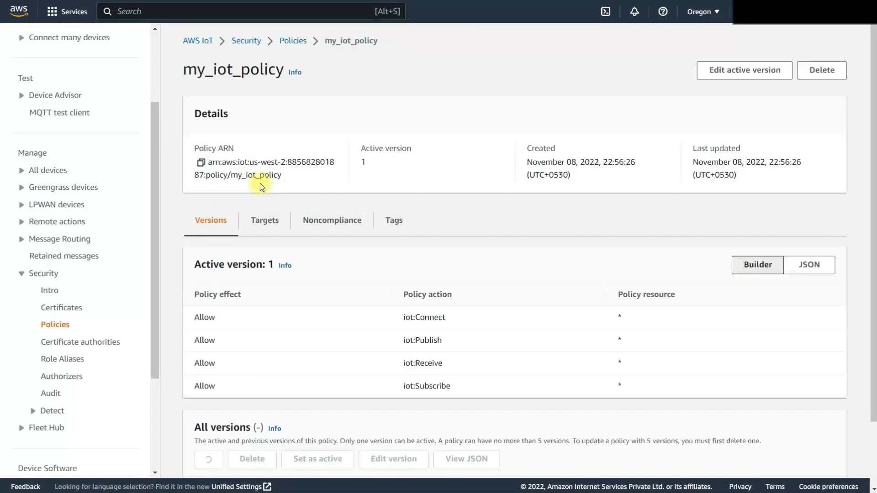
left_click(201, 164)
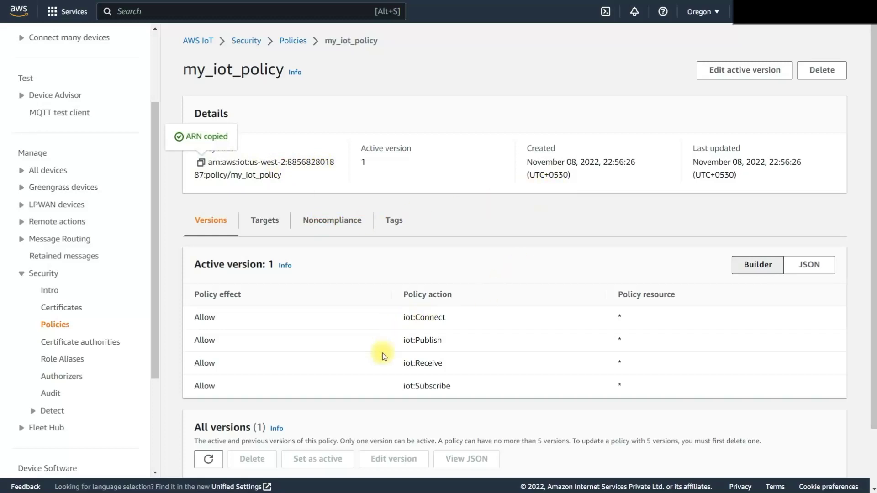
scroll(332, 408, "down", 2)
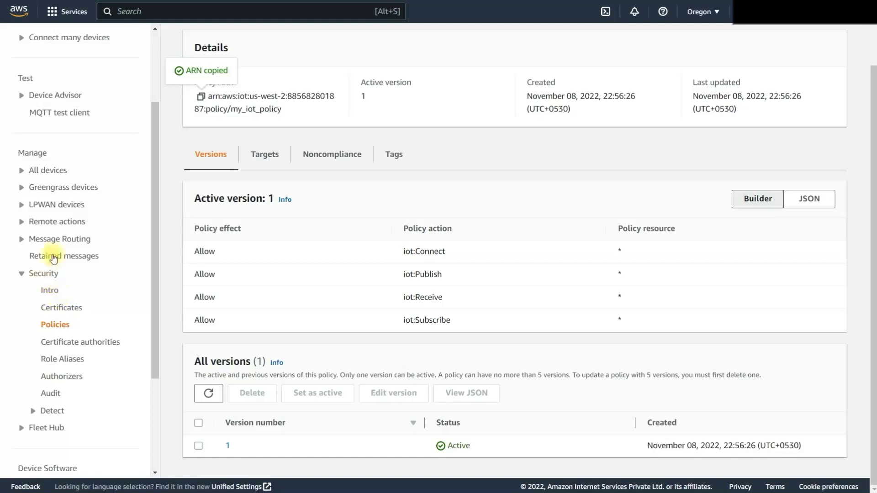
Open the list of IoT things and start creating a single thing.
left_click(23, 169)
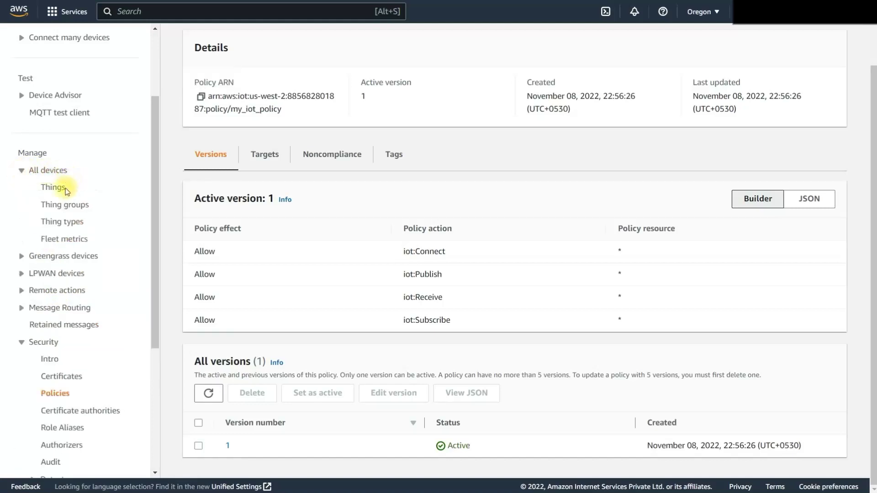
left_click(58, 193)
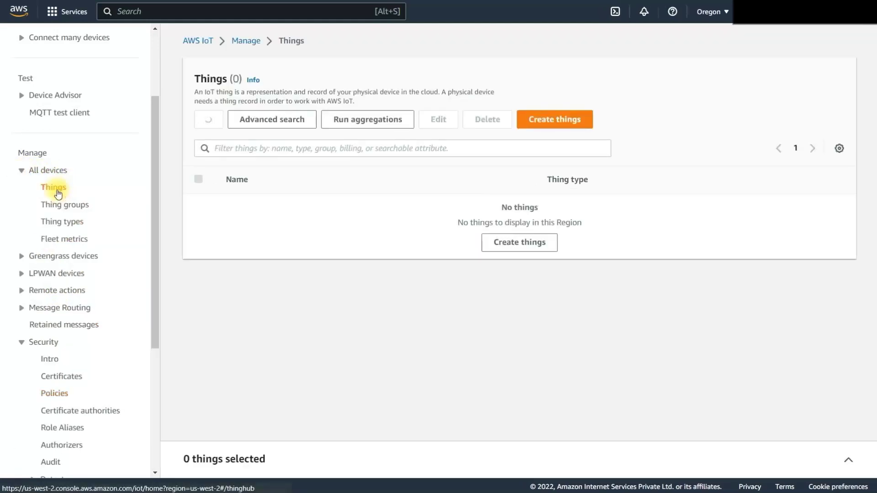
left_click(516, 240)
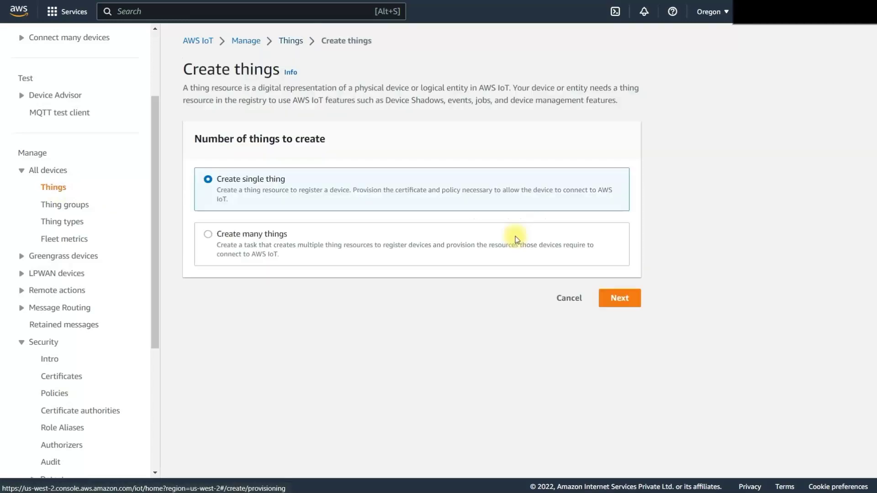
left_click(612, 301)
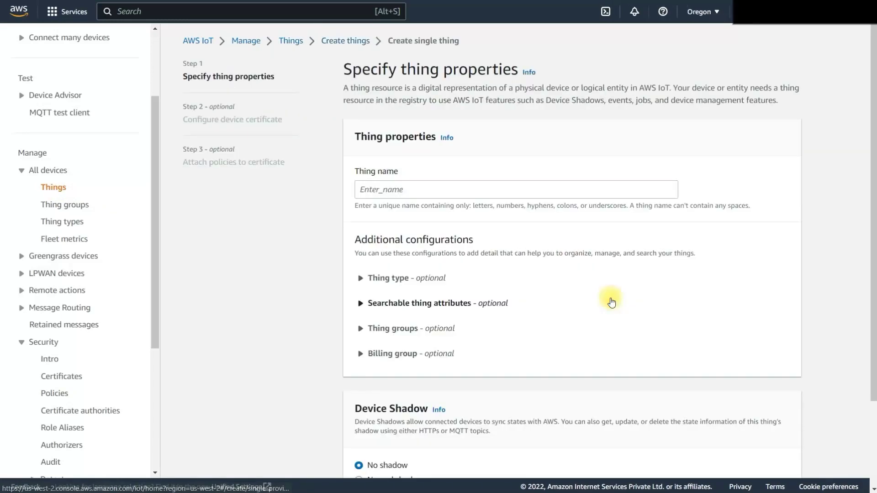
Name the new thing my_thing1.
left_click(431, 194)
type("my_thing1")
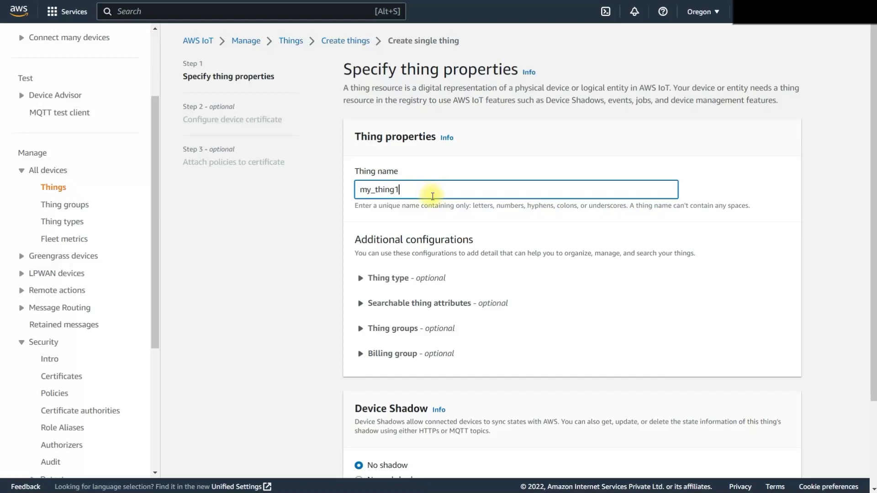
scroll(432, 197, "down", 2)
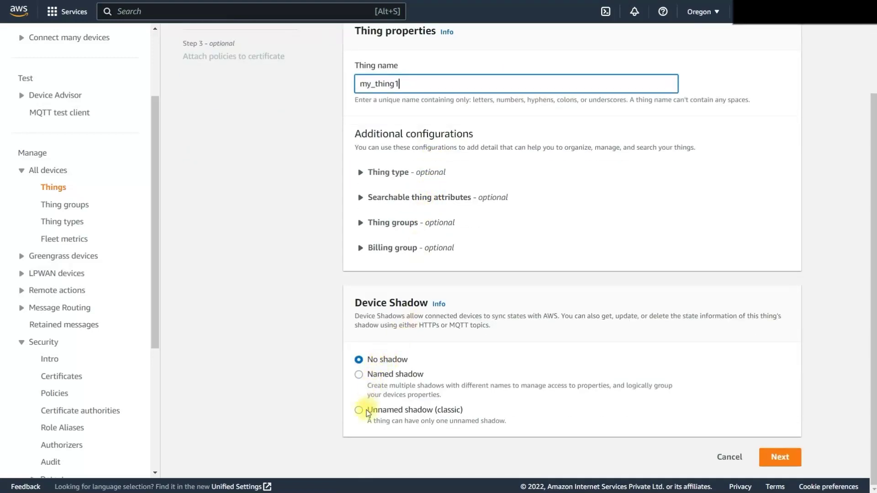
Create the thing without a shadow, with an auto-generated certificate and my_iot_policy attached to that certificate.
left_click(780, 457)
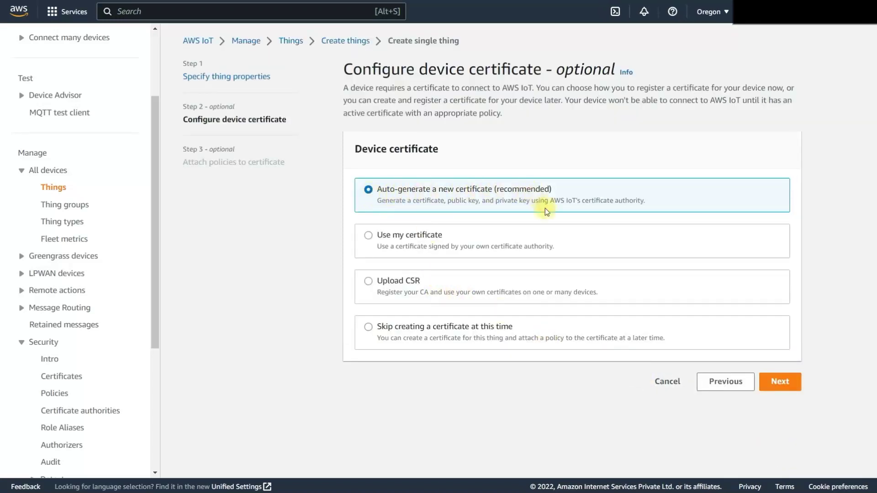
left_click(773, 389)
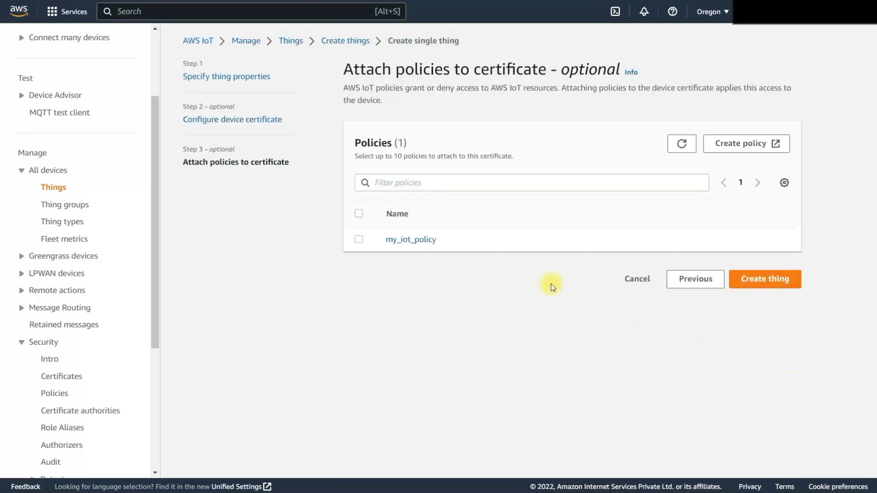
left_click(358, 241)
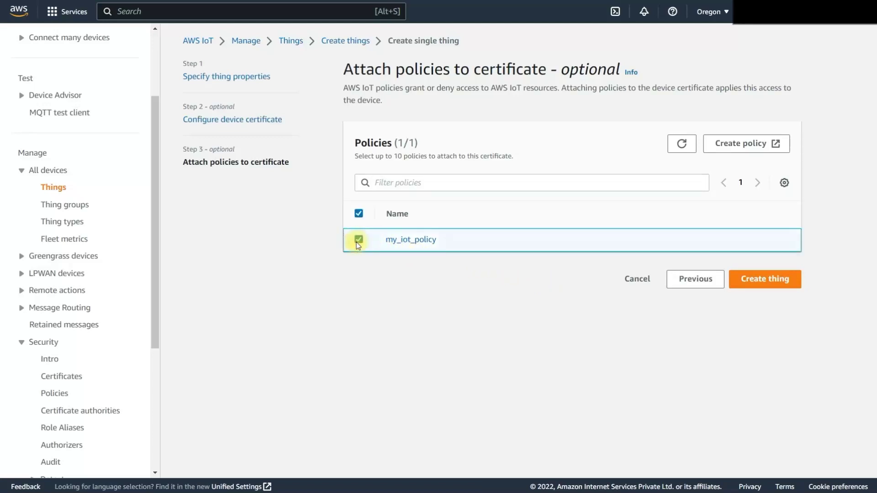
left_click(745, 280)
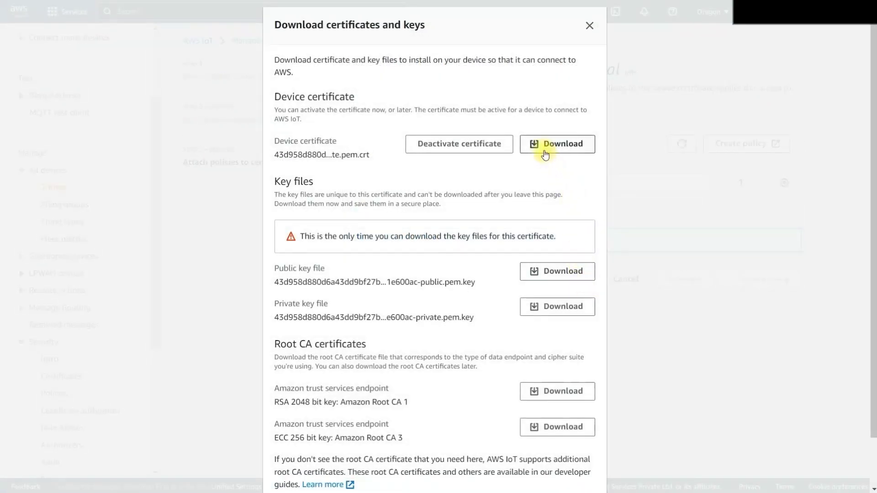
Download the device certificate, public and private key files and the Amazon Root CA 1 and CA 3 certificates, and finish the thing creation.
left_click_drag(274, 155, 293, 157)
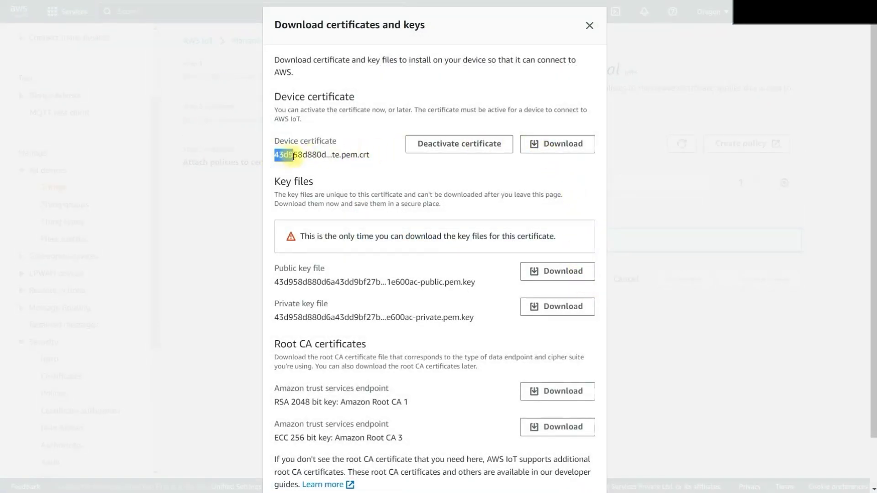
left_click(579, 150)
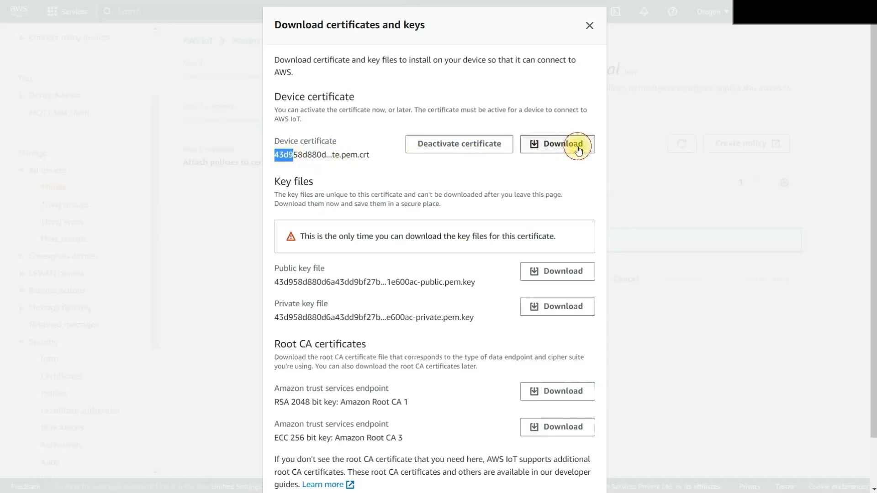
left_click(557, 280)
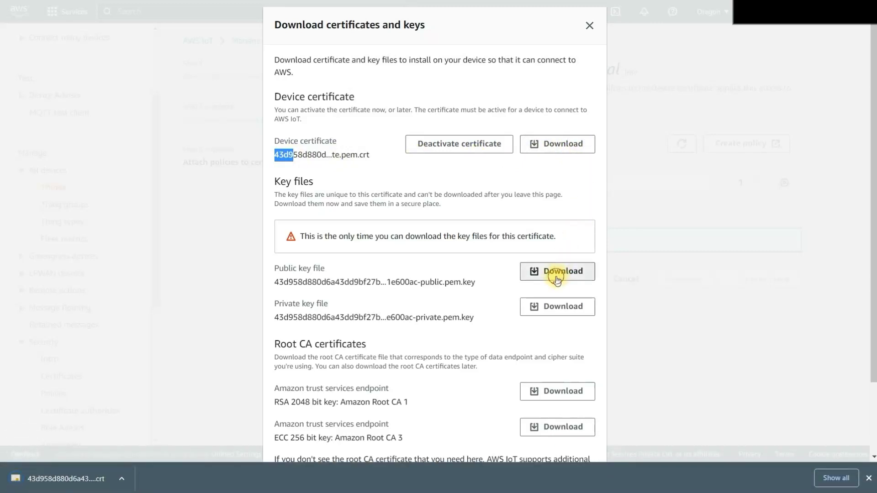
left_click(559, 314)
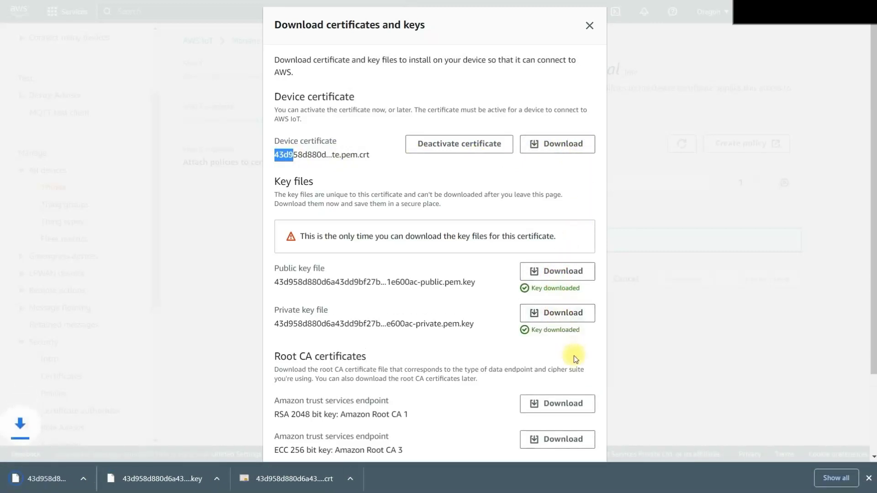
left_click(574, 404)
scroll(583, 365, "down", 2)
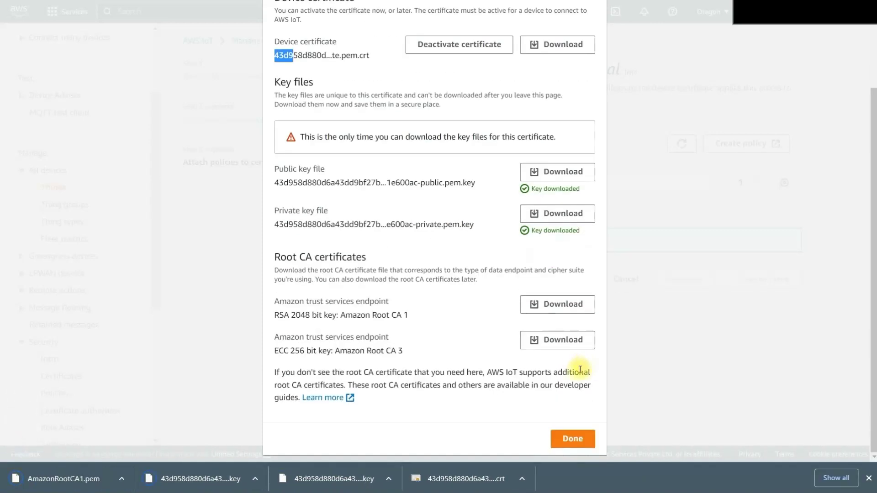
left_click(559, 347)
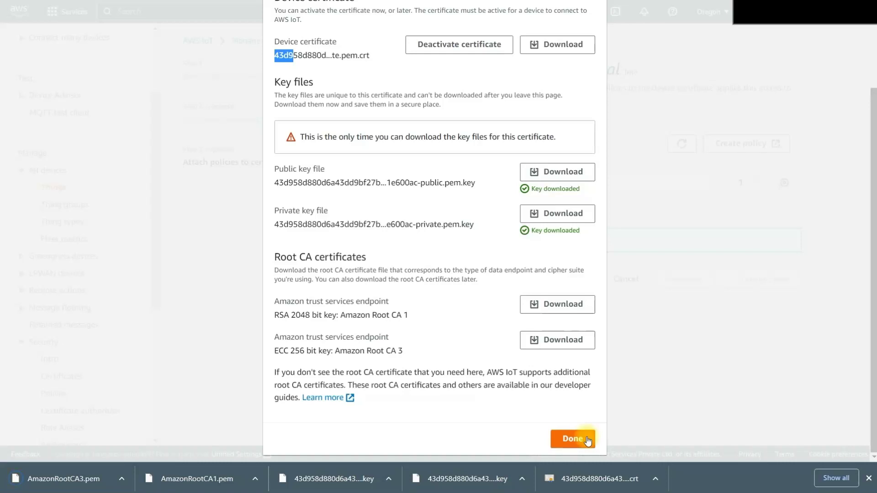
left_click(587, 440)
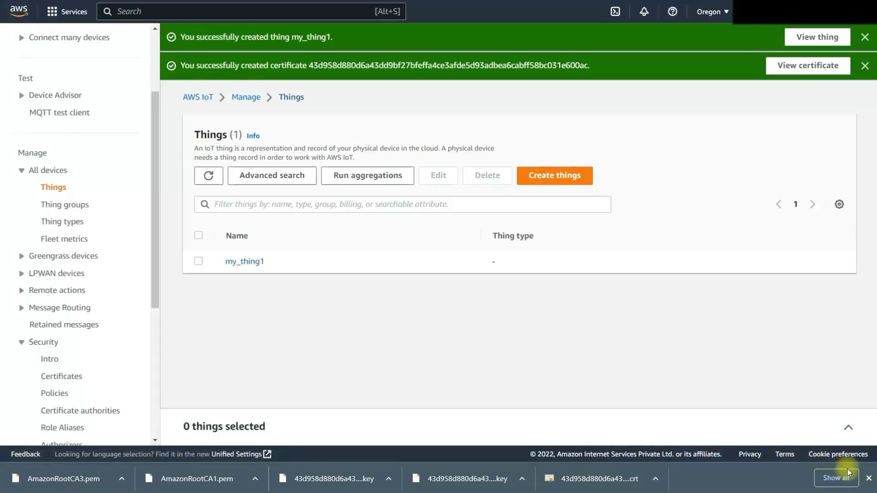
left_click(868, 478)
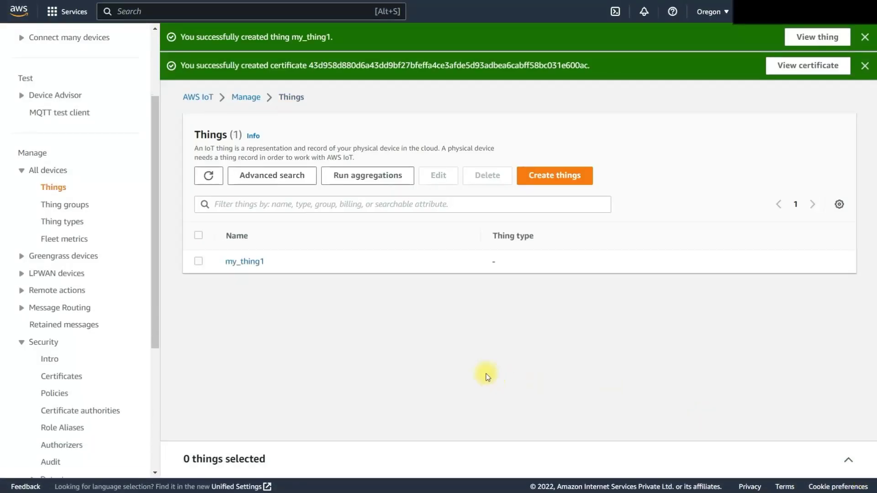
Switch to File Explorer and compress all downloaded certificate and key files in the Downloads folder into one ZIP file.
key("super+e")
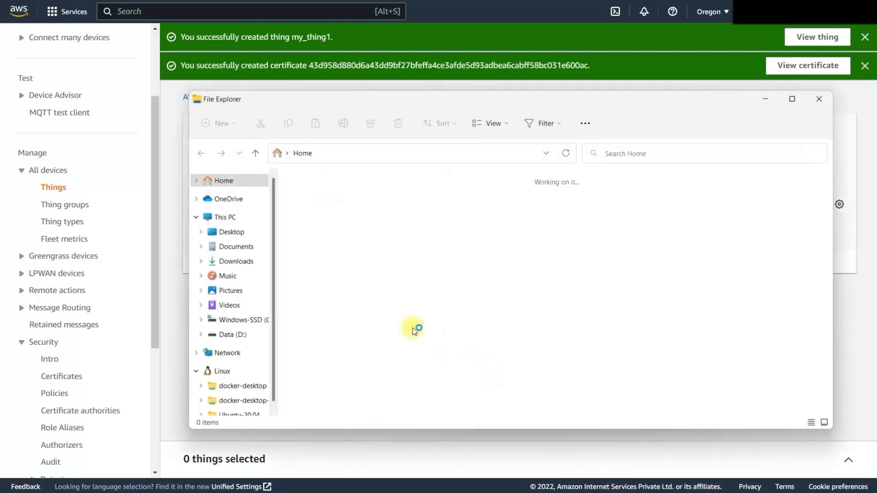
left_click(233, 265)
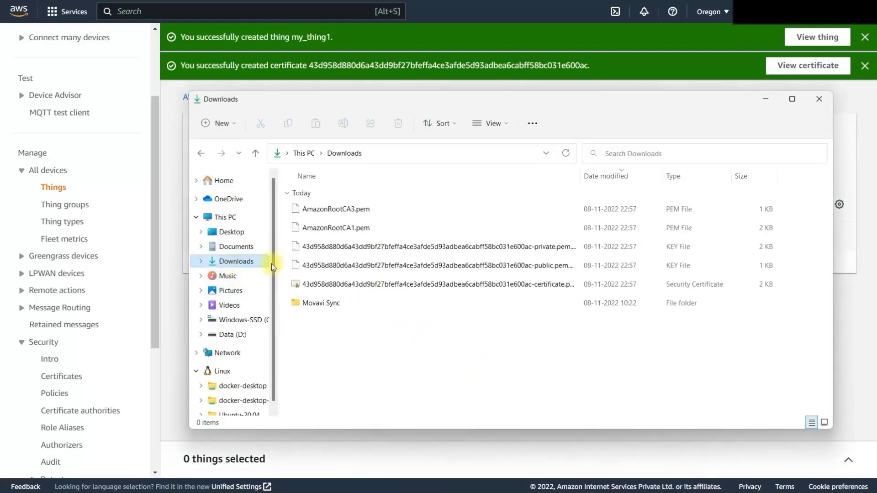
left_click(369, 303)
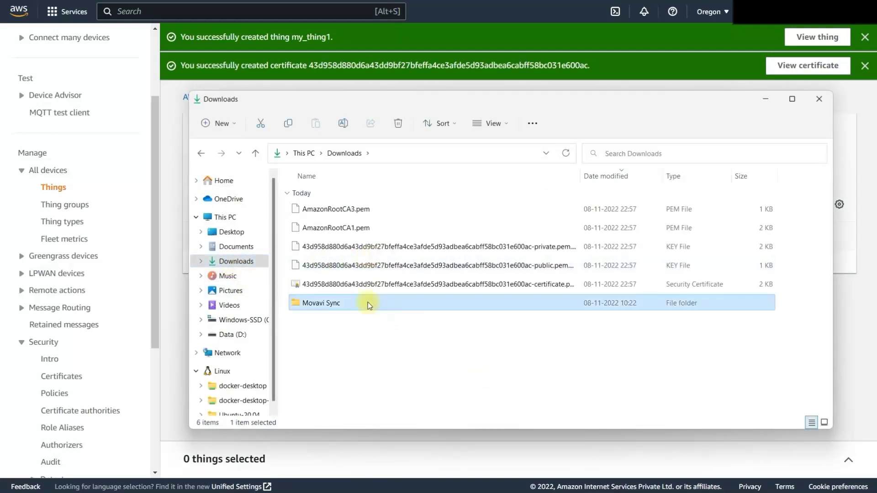
left_click(356, 210)
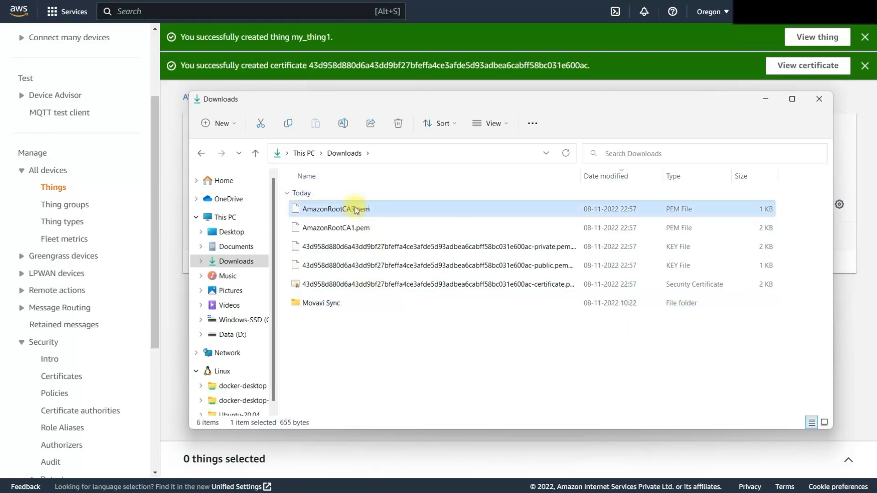
left_click(362, 284, "shift")
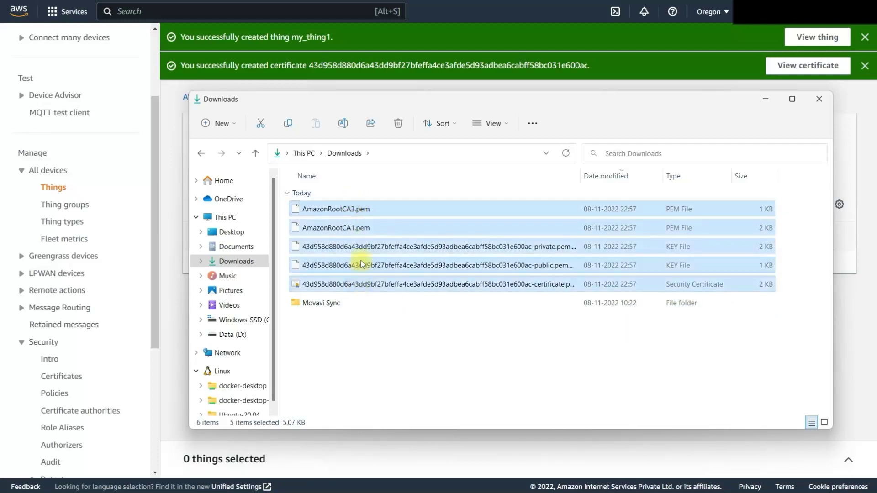
right_click(365, 245)
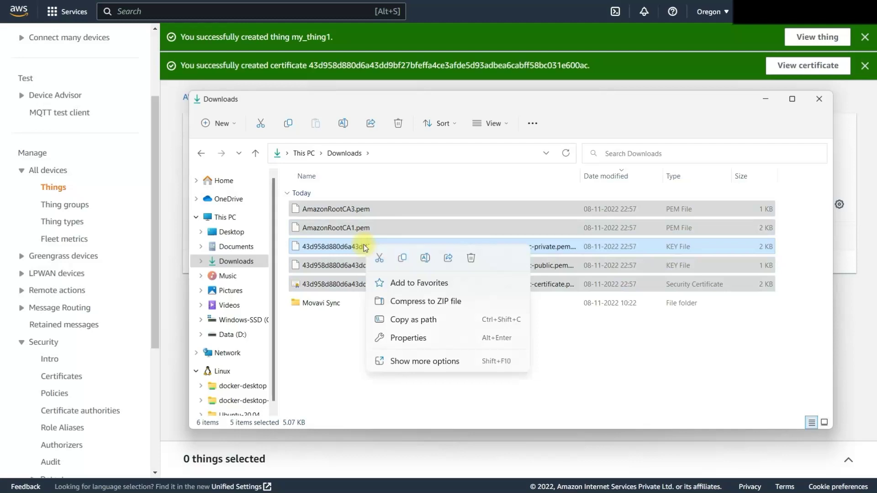
left_click(431, 301)
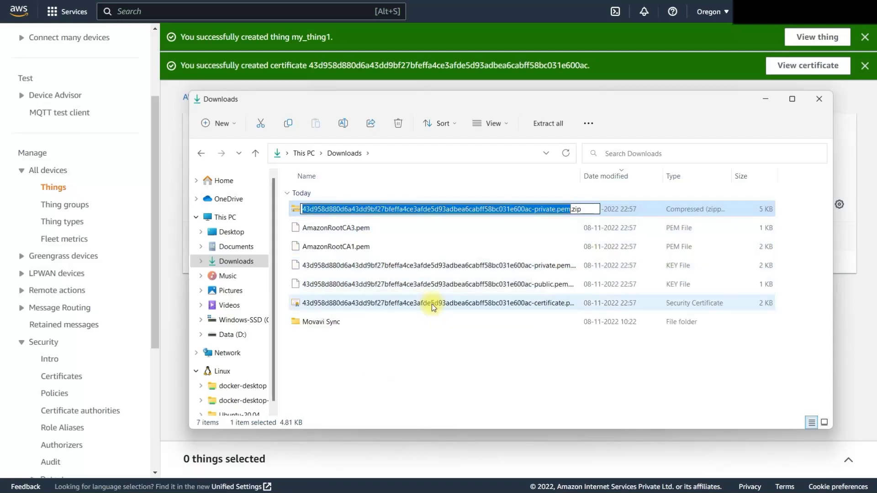
Rename the new archive as IoT_certs.zip and close File Explorer.
key("BackSpace")
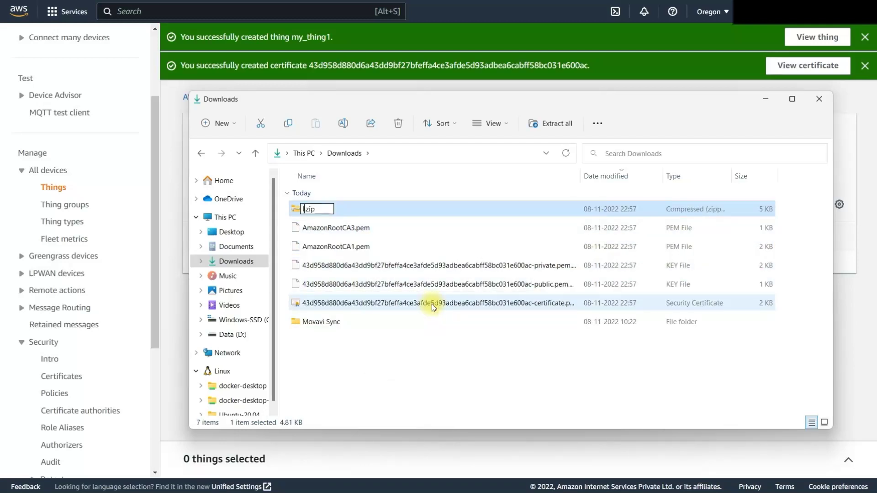
type("IoT_certs")
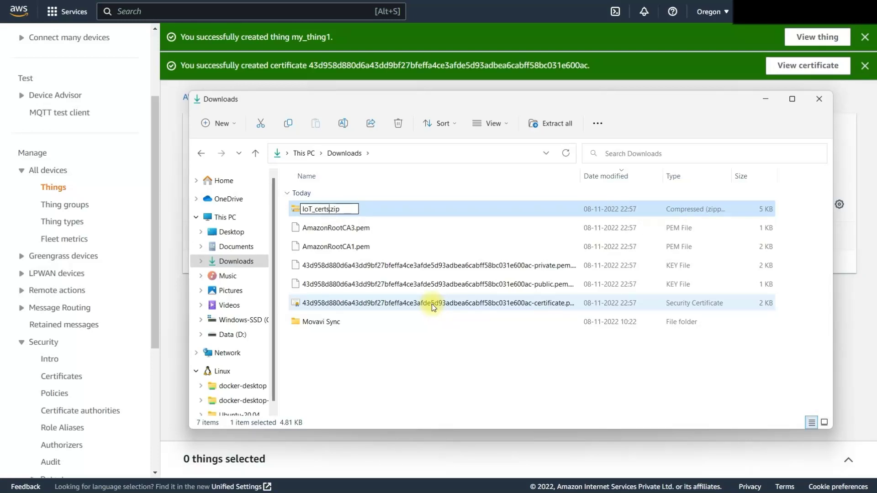
key("Return")
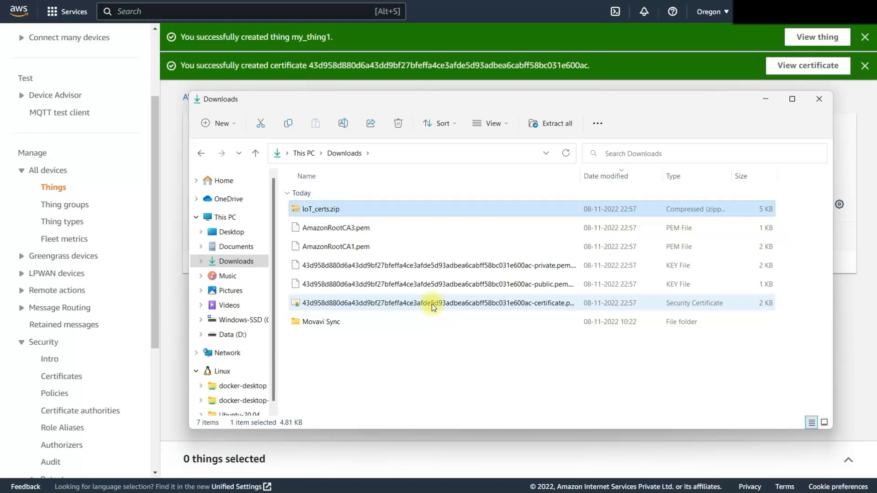
left_click(420, 355)
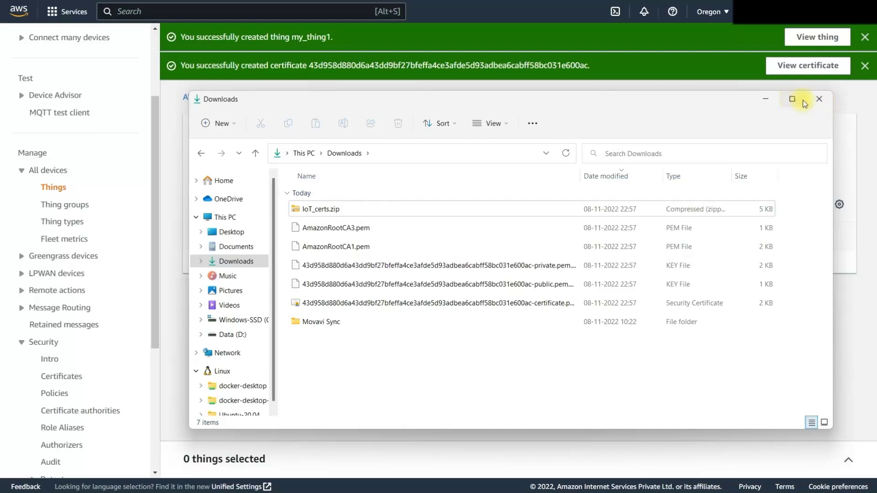
left_click(820, 100)
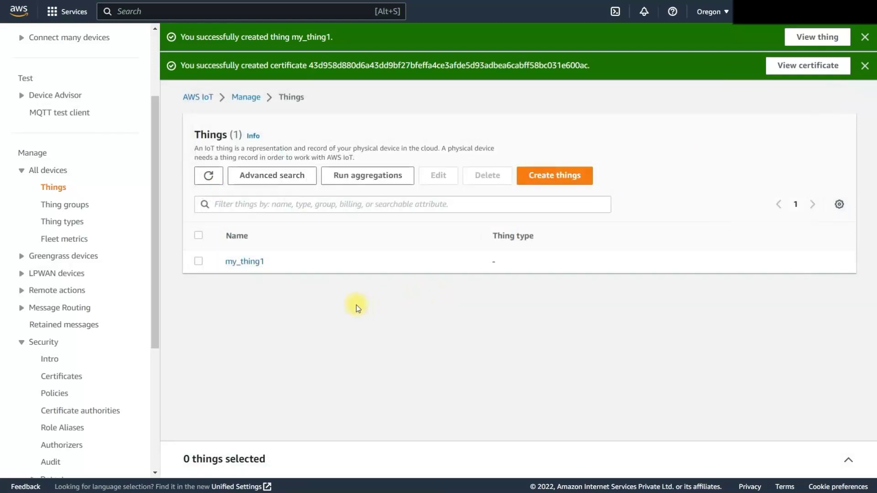
Open the list of IoT certificates and check the new device certificate's ID and status.
left_click(48, 375)
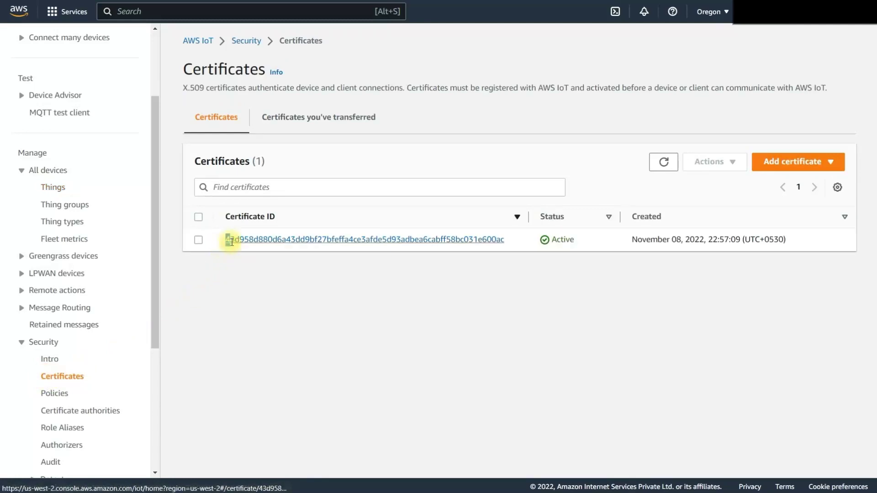
left_click_drag(226, 239, 245, 241)
left_click(405, 319)
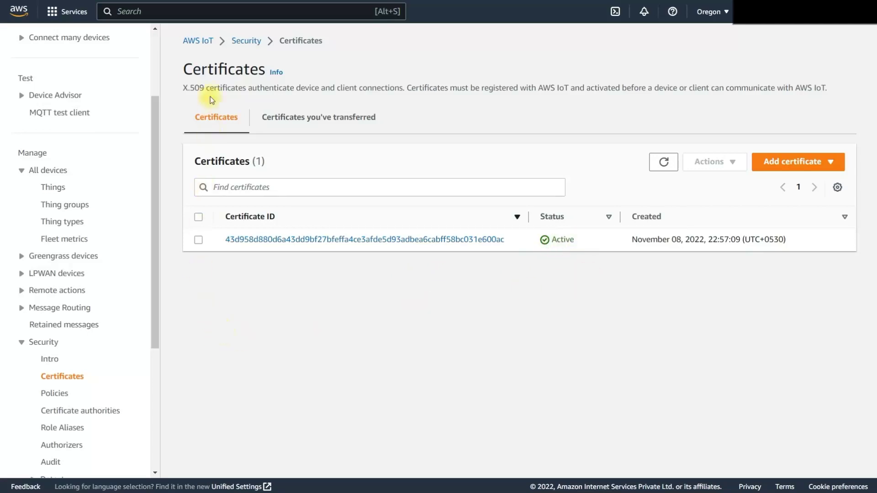
Go to the EC2 service, start launching an instance and name it iot_thing.
left_click(156, 12)
type("ec")
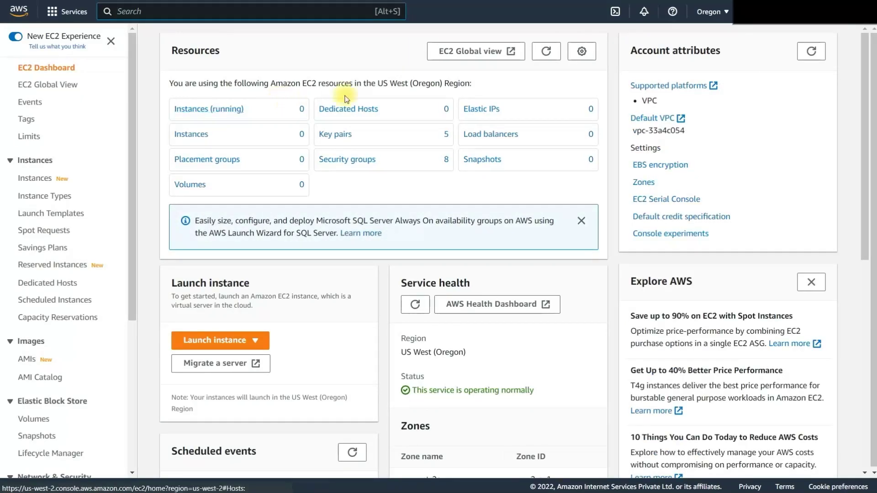
left_click(236, 344)
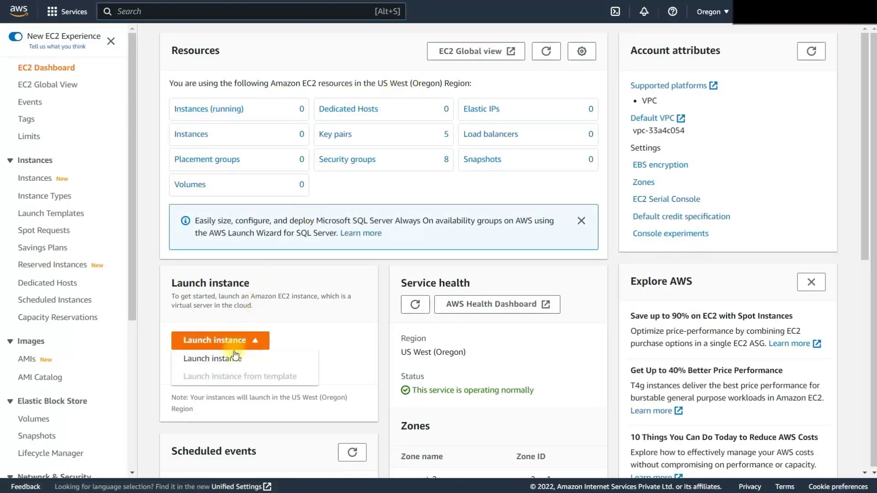
left_click(233, 358)
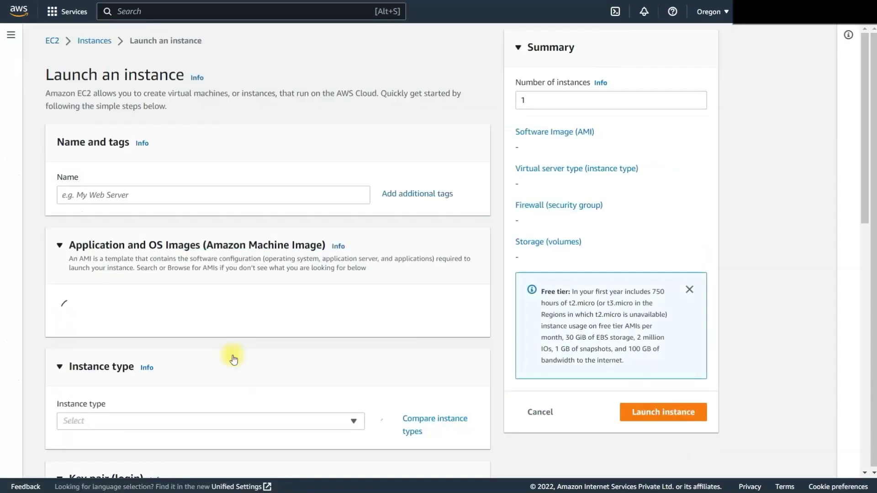
left_click(166, 194)
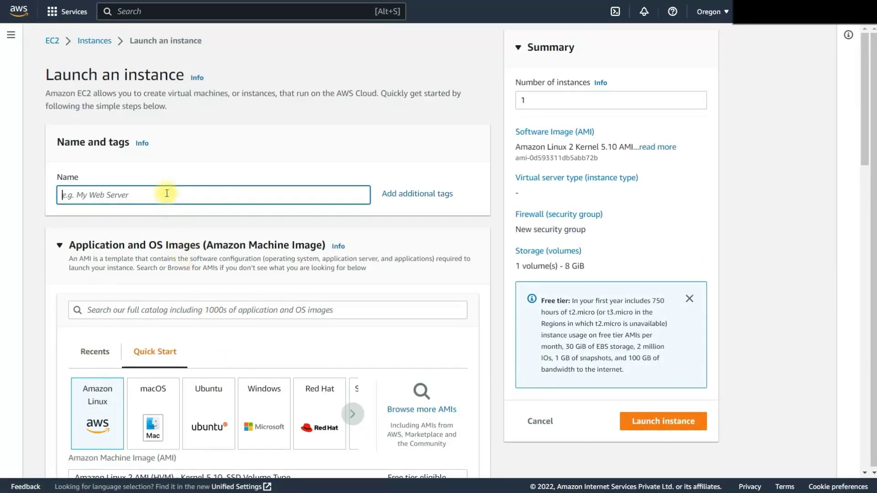
type("iot_thing")
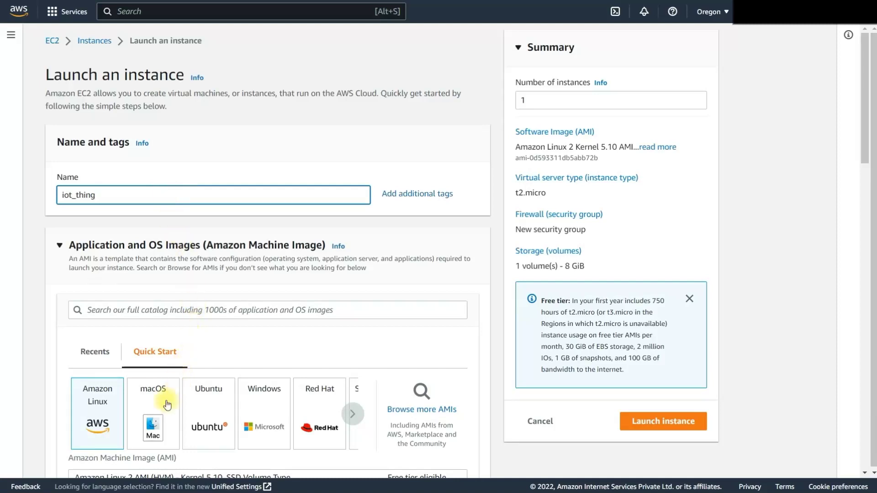
Choose Ubuntu Server 20.04 LTS (HVM), SSD Volume Type as the instance's machine image.
left_click(203, 407)
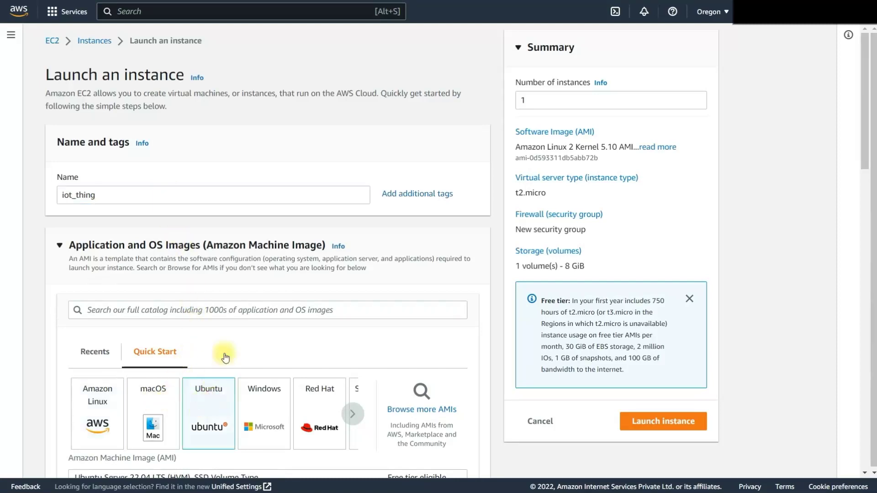
scroll(234, 342, "down", 5)
scroll(232, 345, "down", 1)
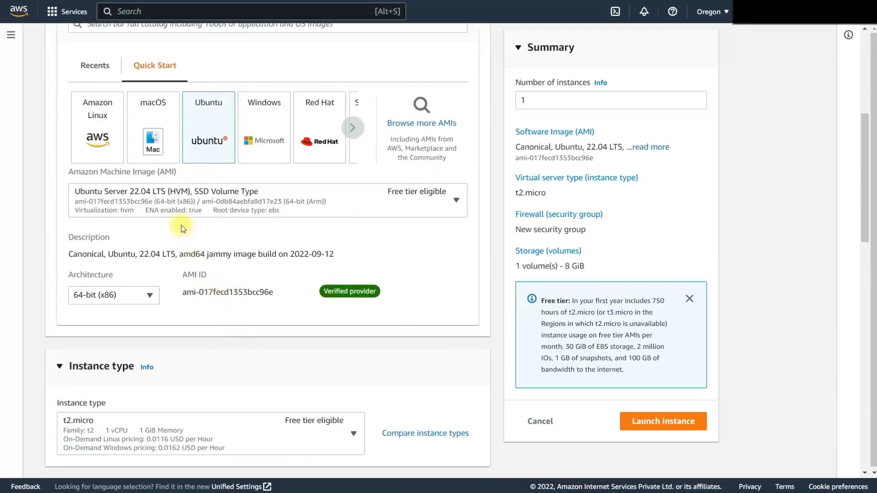
left_click(178, 209)
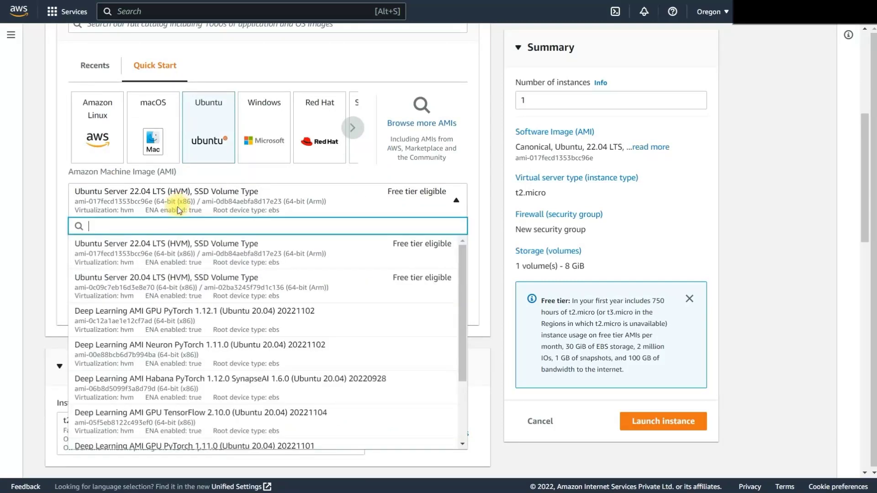
left_click(167, 291)
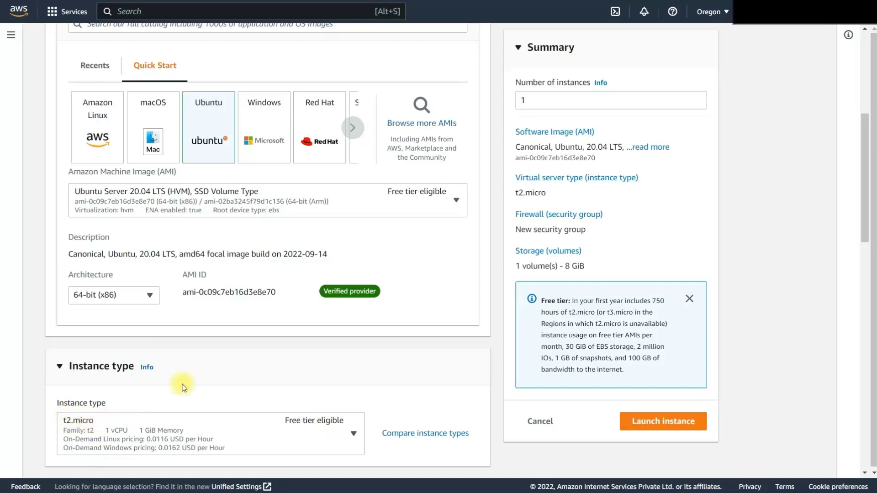
Choose the existing IoT key pair as the login key for the new instance.
scroll(218, 366, "down", 5)
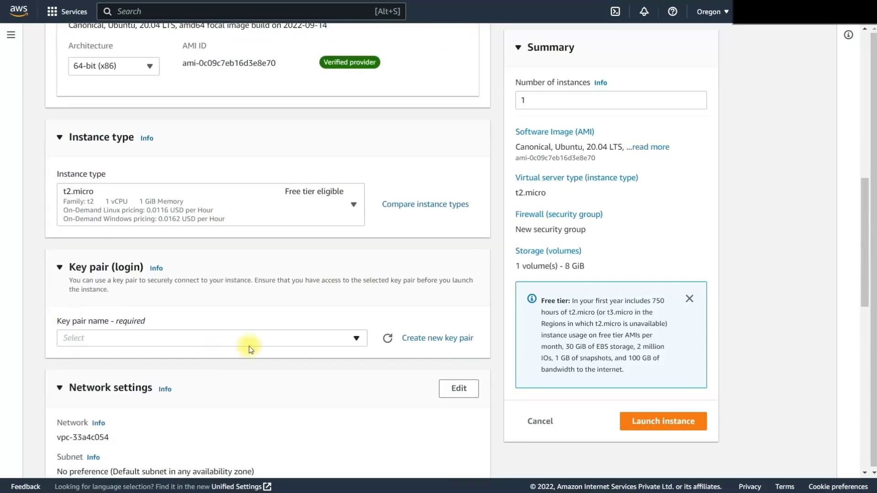
left_click(300, 338)
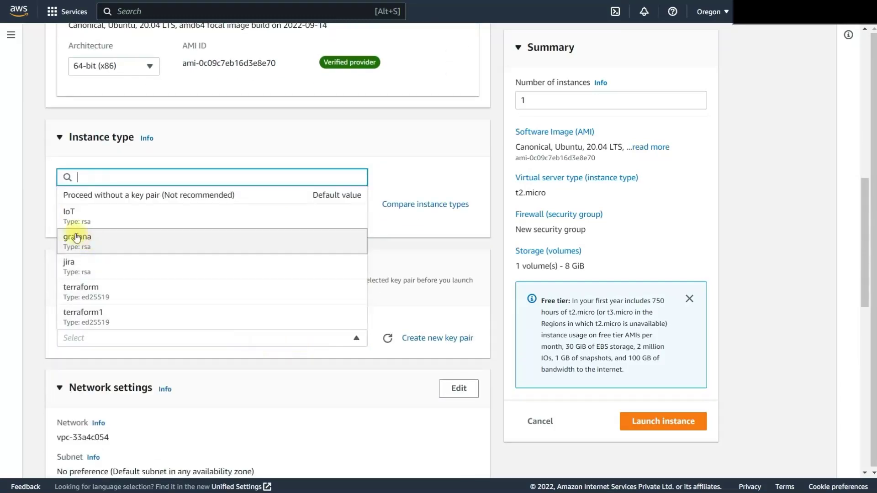
left_click(67, 218)
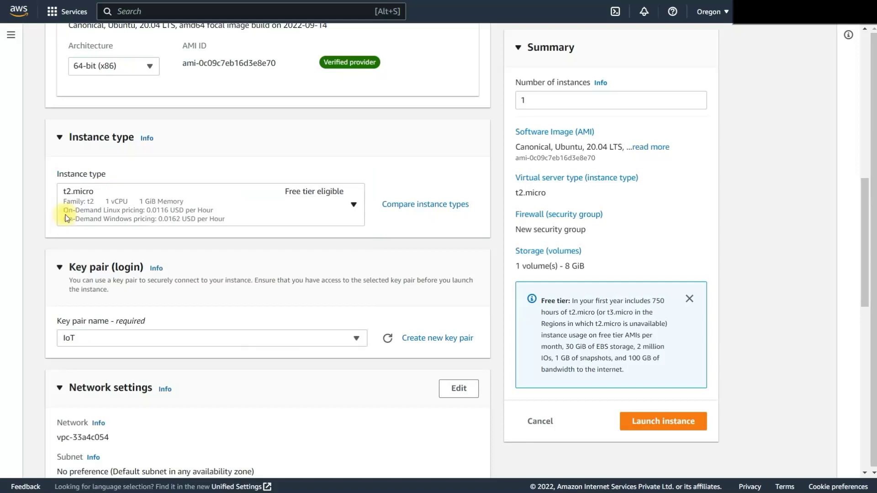
Set the instance's firewall to use the existing security group launch-wizard-3.
left_click(325, 389)
left_click(325, 388)
scroll(326, 388, "down", 4)
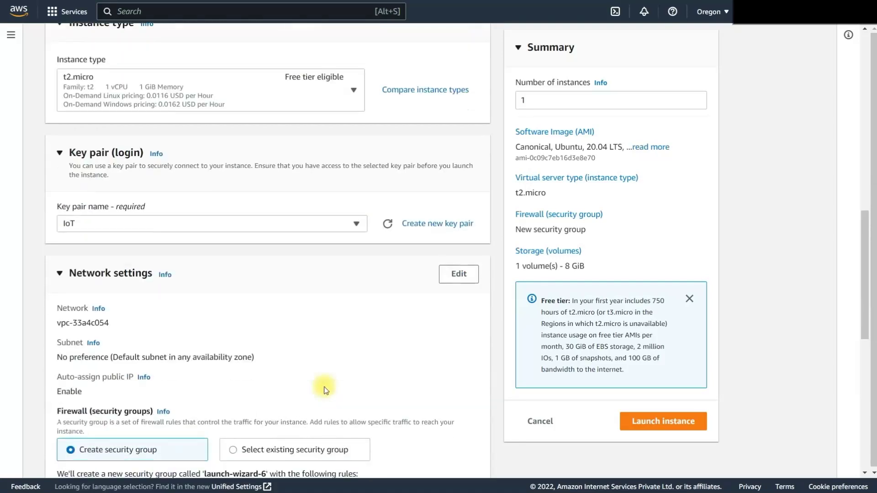
scroll(324, 391, "down", 1)
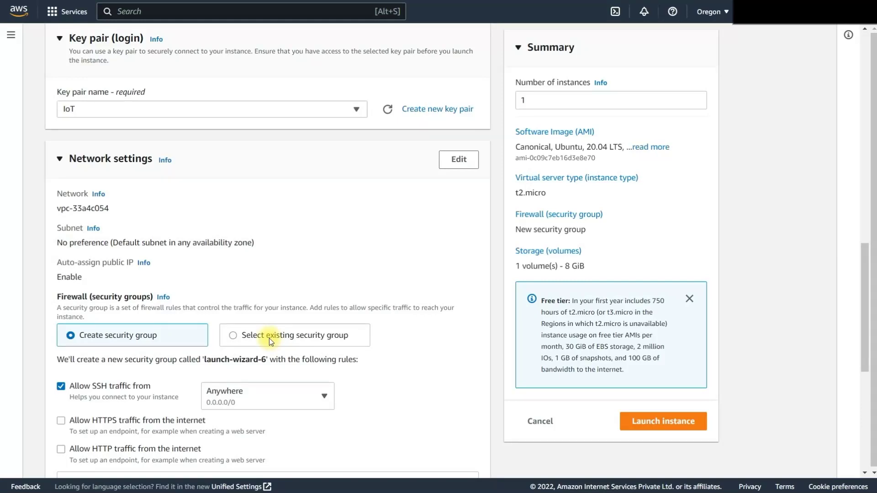
scroll(270, 338, "down", 2)
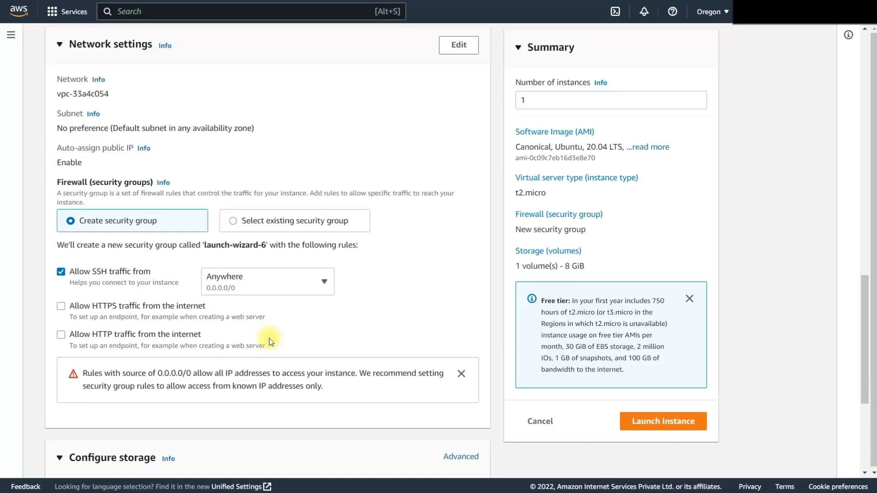
left_click(261, 221)
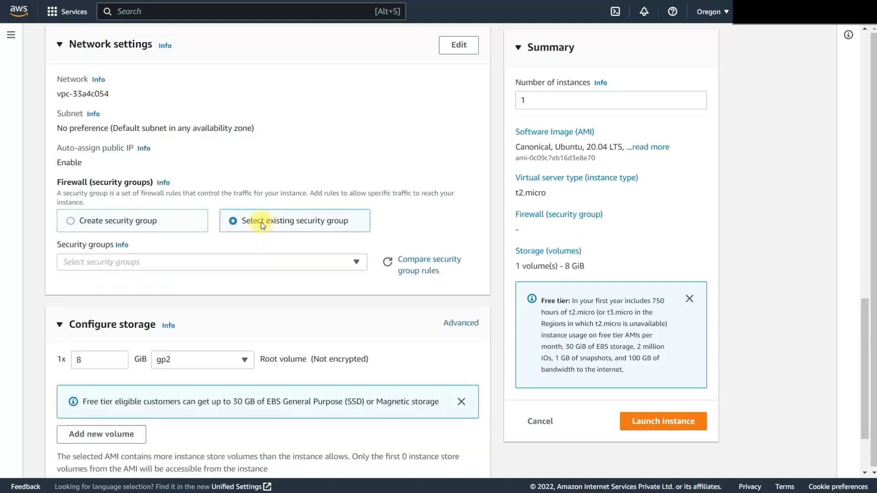
left_click(357, 264)
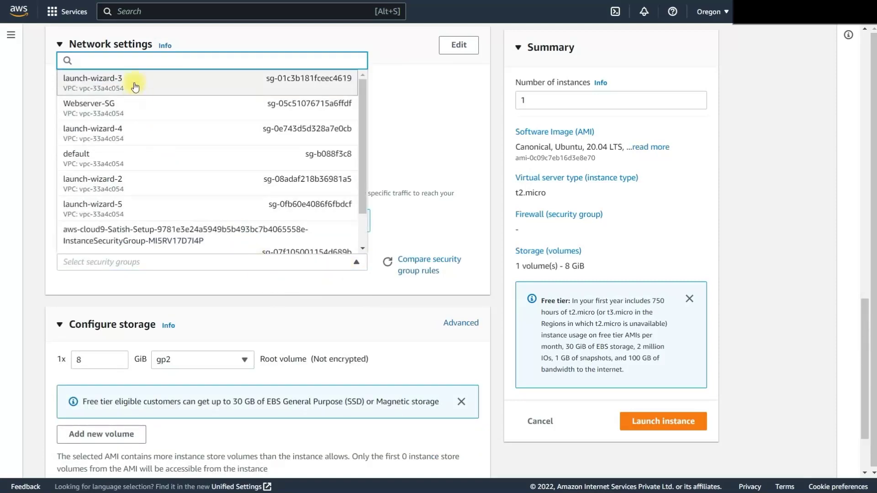
left_click(135, 86)
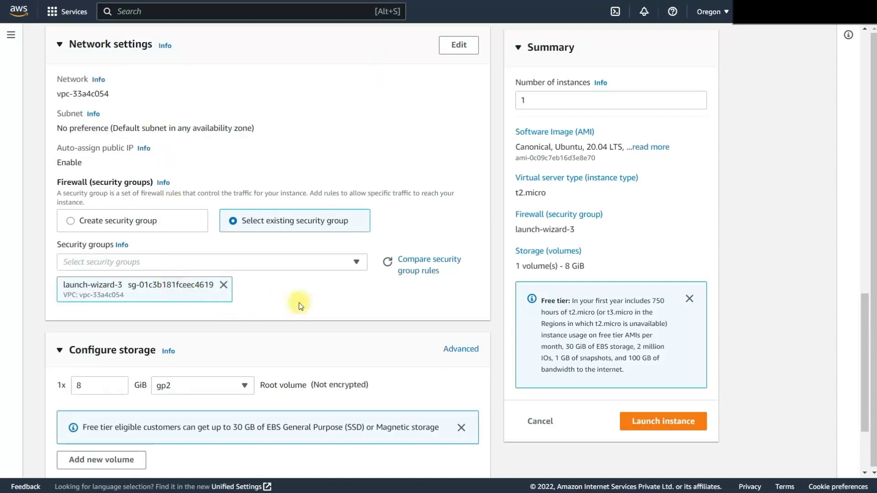
left_click_drag(74, 286, 134, 288)
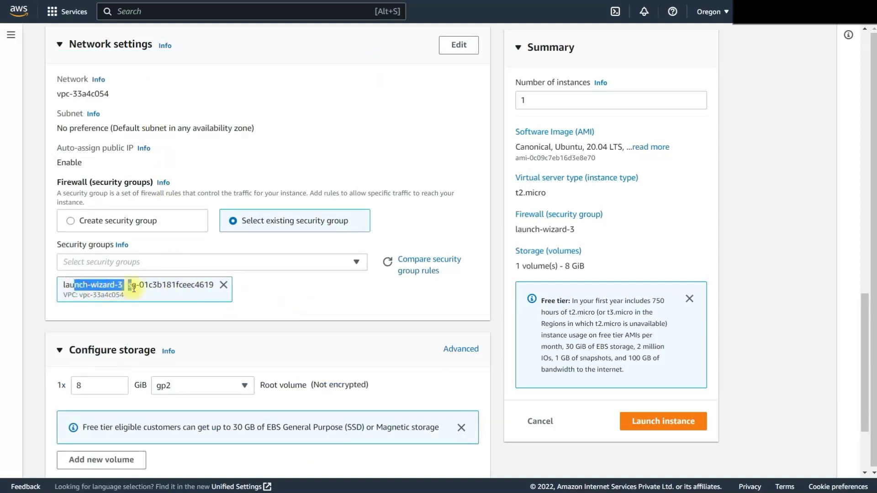
left_click(283, 299)
Launch the instance, then open its entry in the instance list and show the details of iot_thing.
scroll(281, 299, "down", 3)
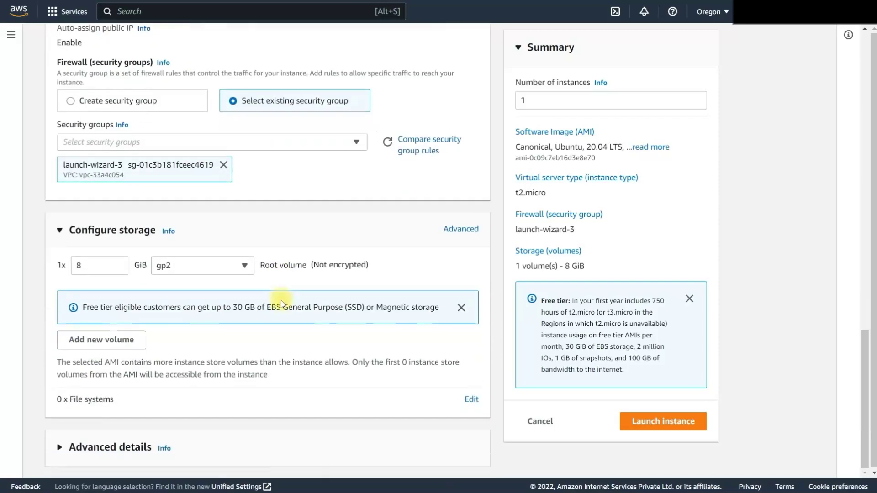
left_click(654, 422)
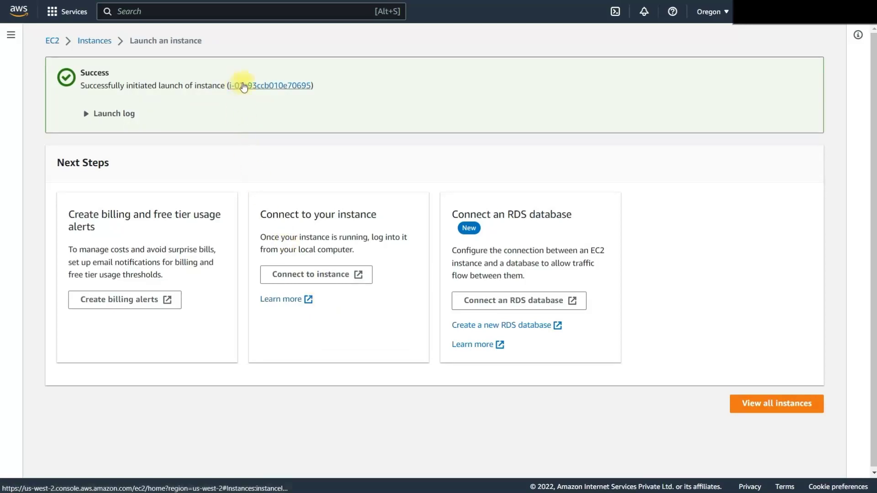
left_click(242, 84)
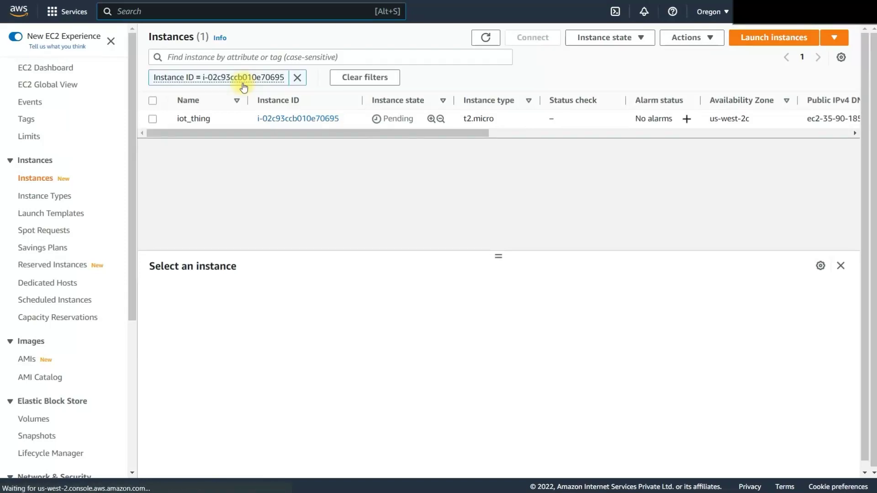
left_click(503, 117)
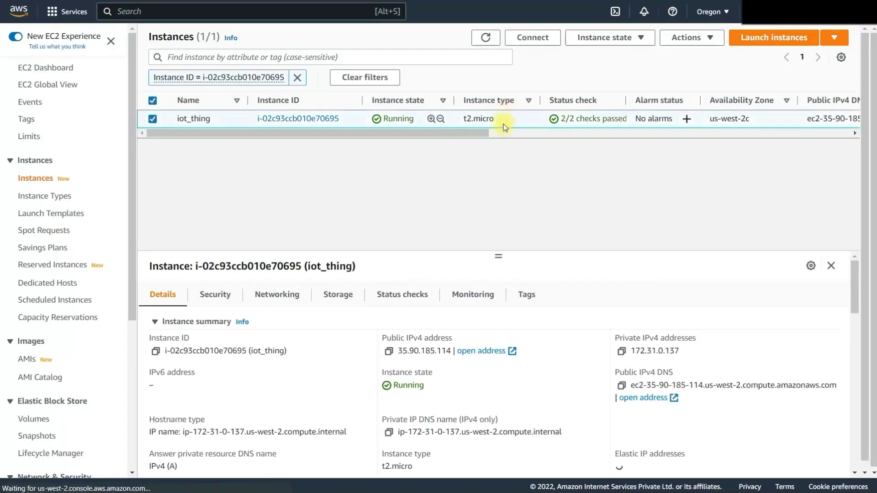
left_click(389, 351)
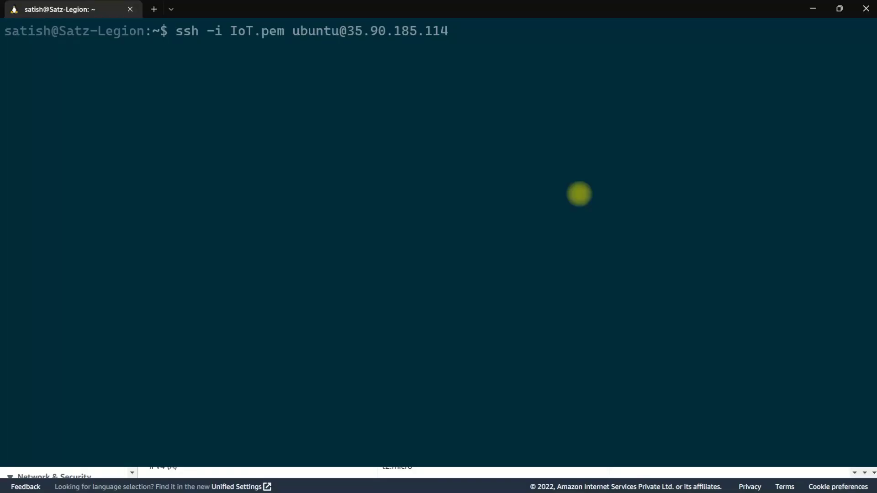
key("Return")
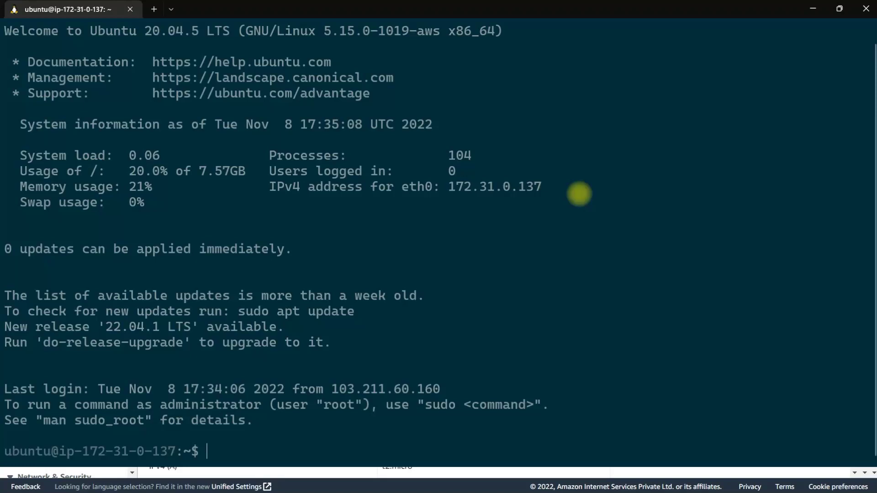
type("clear")
key("Return")
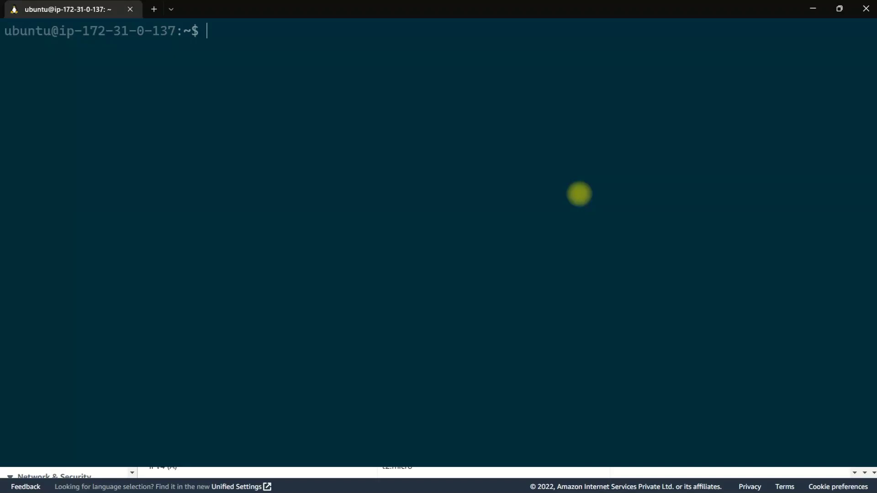
Check the installed Git version on the instance with git --version.
type("git --version")
key("Return")
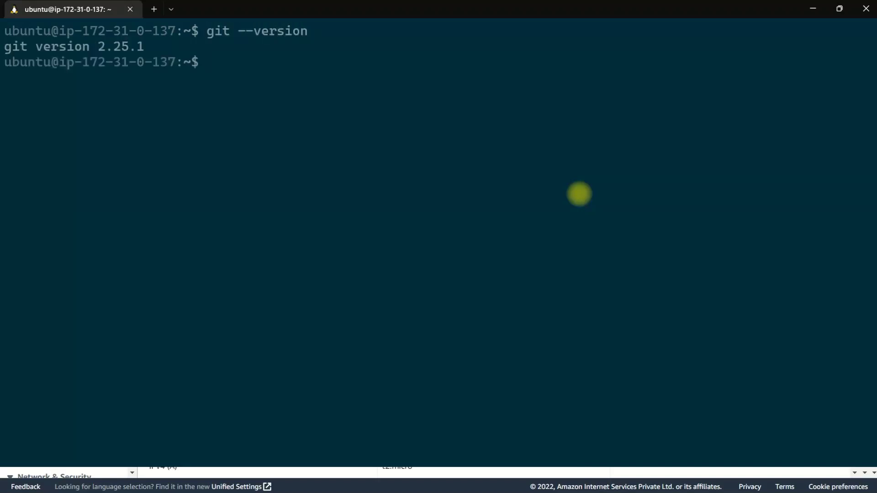
key("Return")
key("Return")
key("Return")
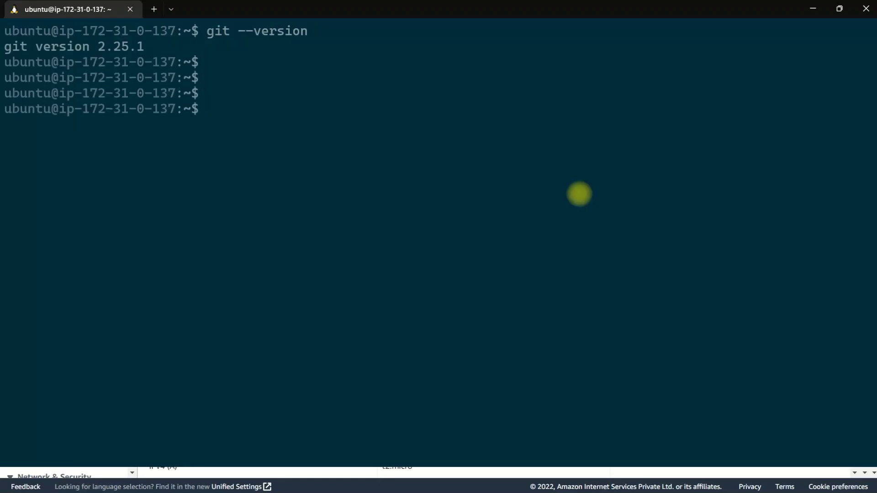
Check the installed Python version on the instance with python3 -V.
type("python3 -V")
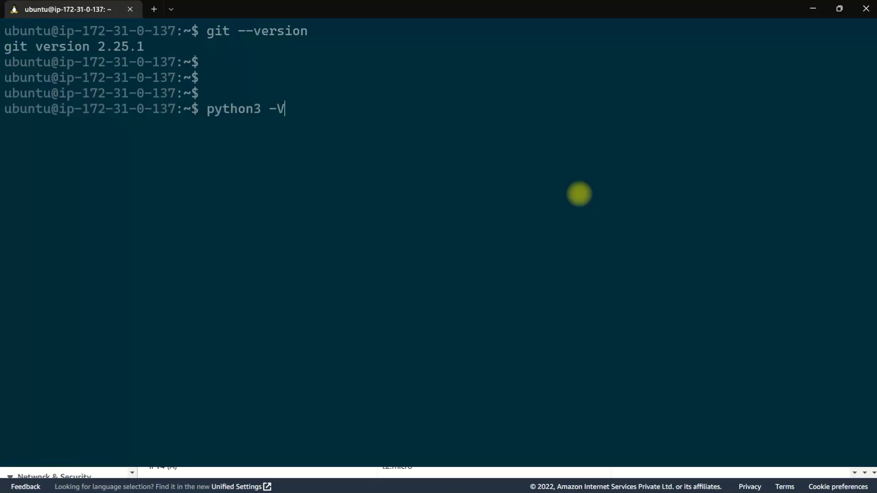
key("Return")
key("Return")
key("Return")
key("Return")
key("Return")
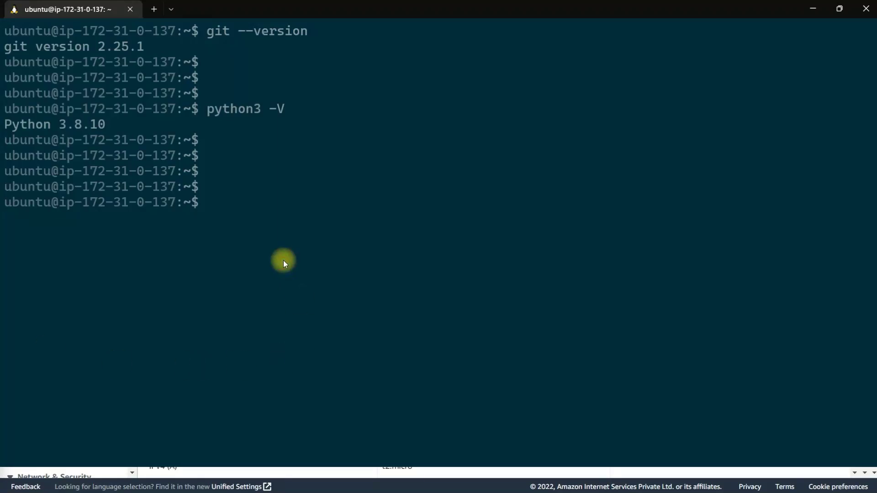
Refresh the instance's package lists with sudo apt update, then clear the terminal.
type("sudo apt update")
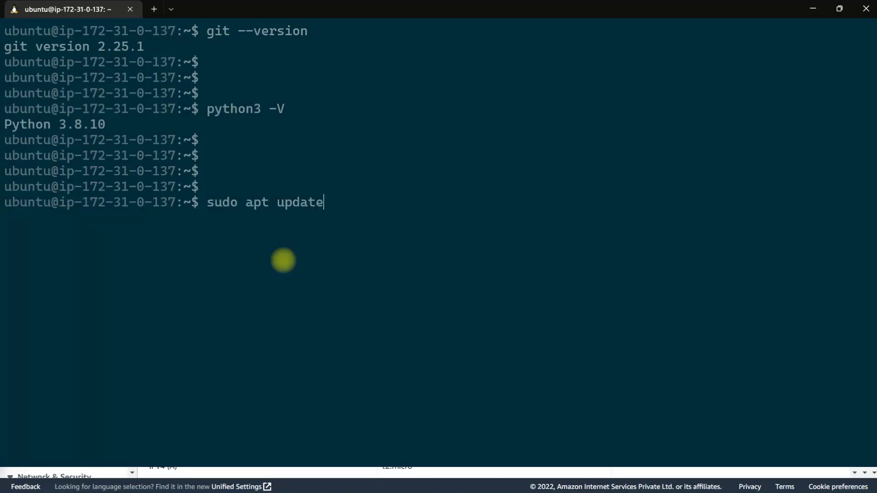
key("Return")
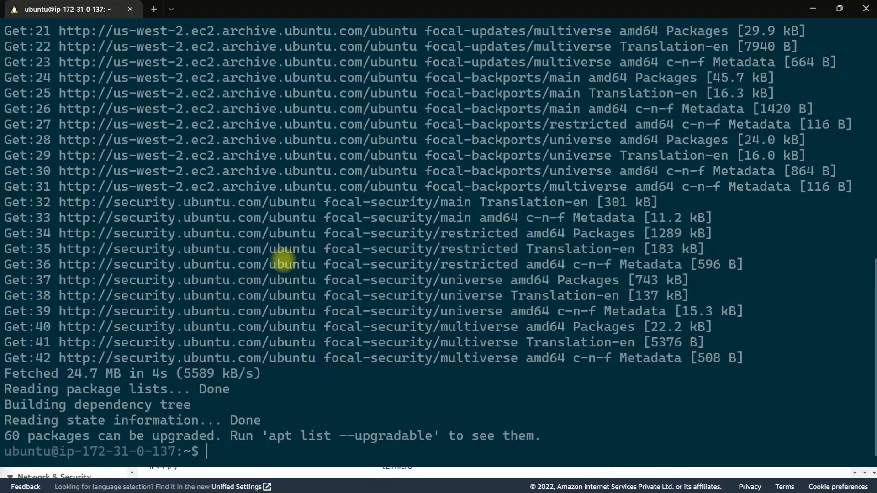
type("clear")
key("Return")
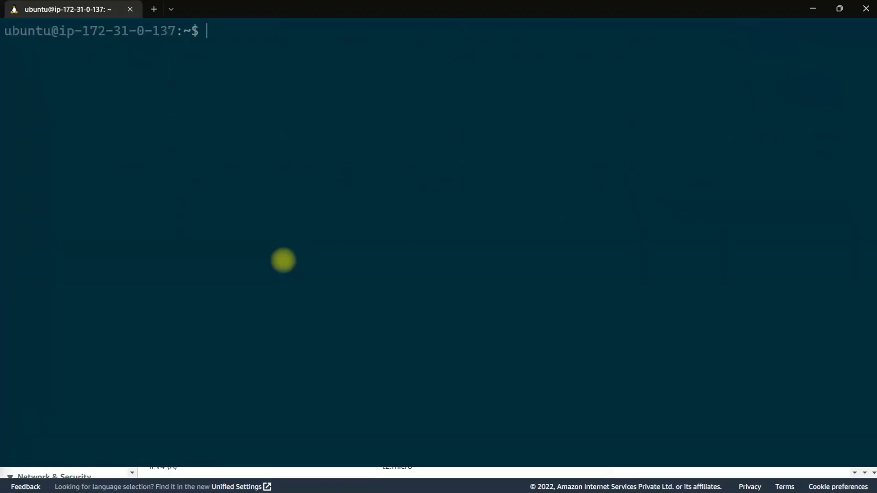
Install pip with sudo apt install python3-pip and accept the installation of its additional packages.
type("sudo apt install ")
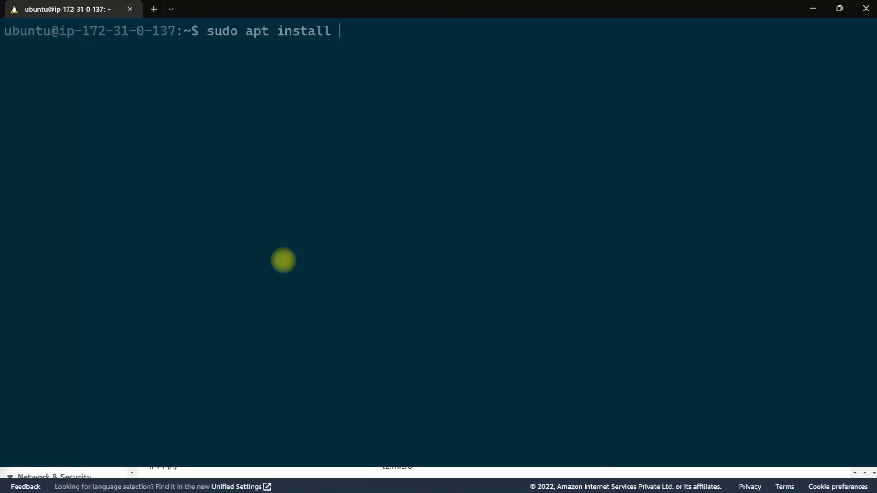
type("python3-pip")
key("Return")
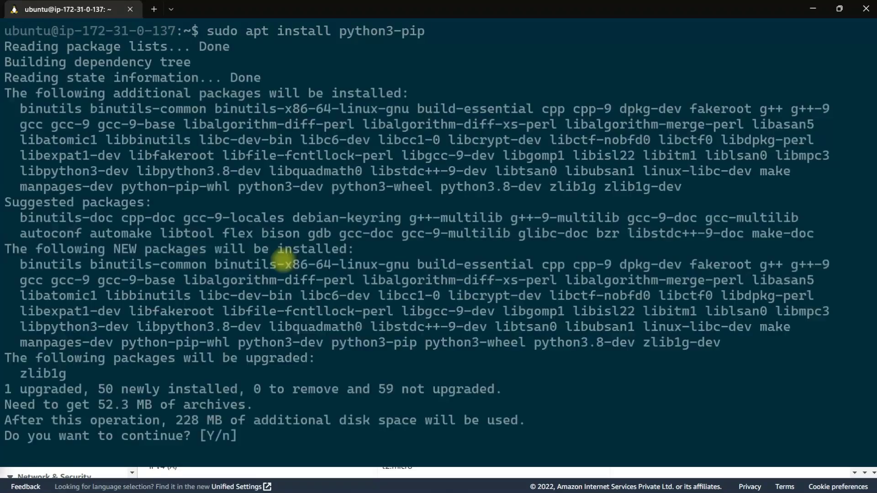
type("y")
key("Return")
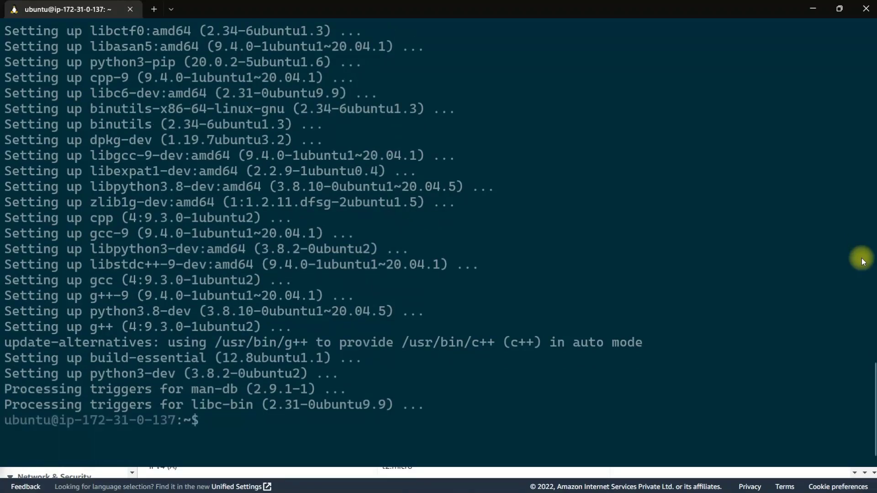
List the files in the instance's home directory with ls, clearing the terminal and repeating the listing.
type("ls")
key("Return")
type("clear")
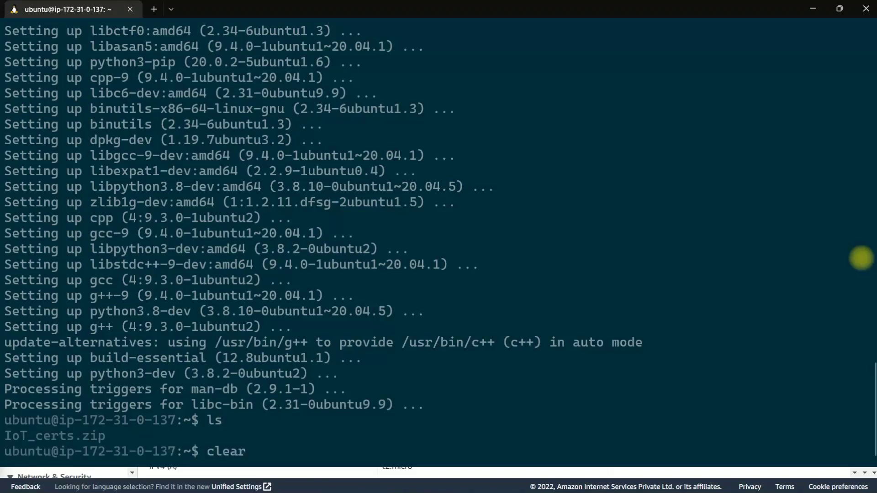
key("Return")
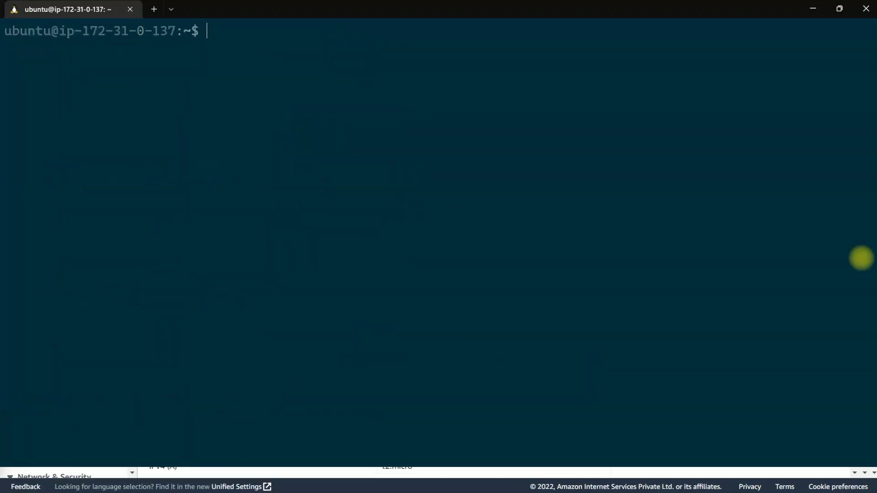
type("ls")
key("Return")
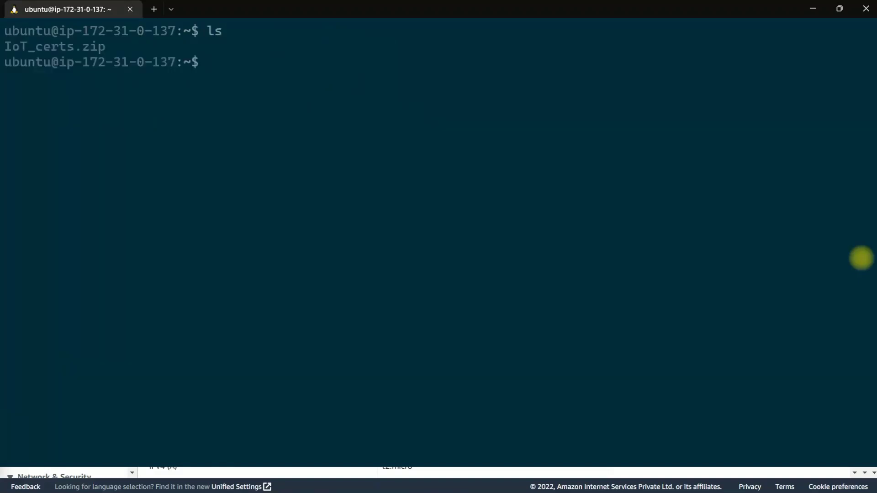
Check the installed pip version on the instance with pip3 --version.
type("pip3 -v")
key("BackSpace")
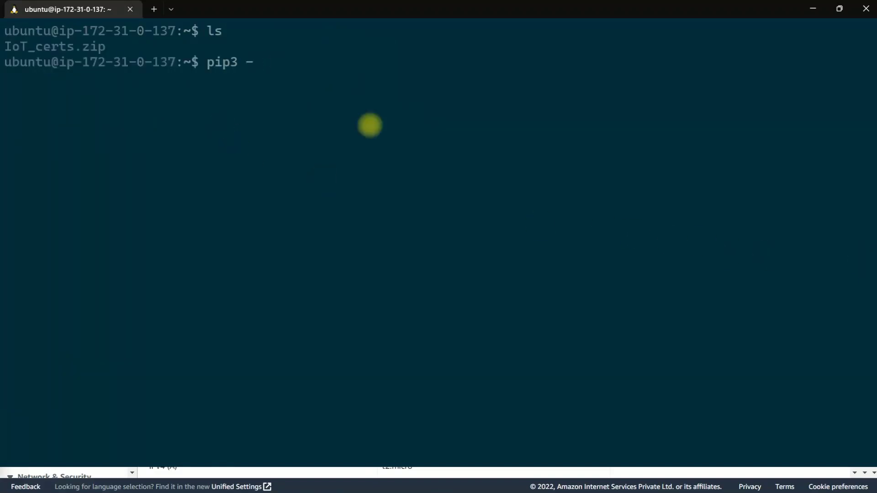
type("-version")
key("Return")
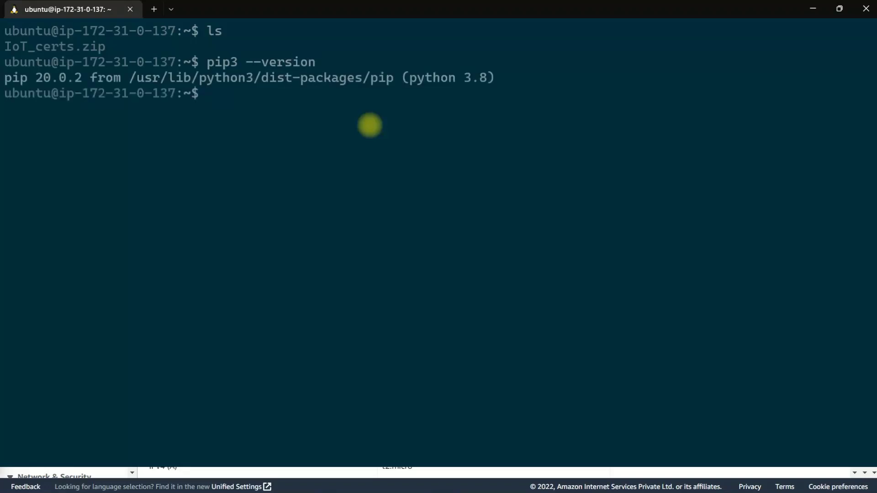
key("Return")
key("Return")
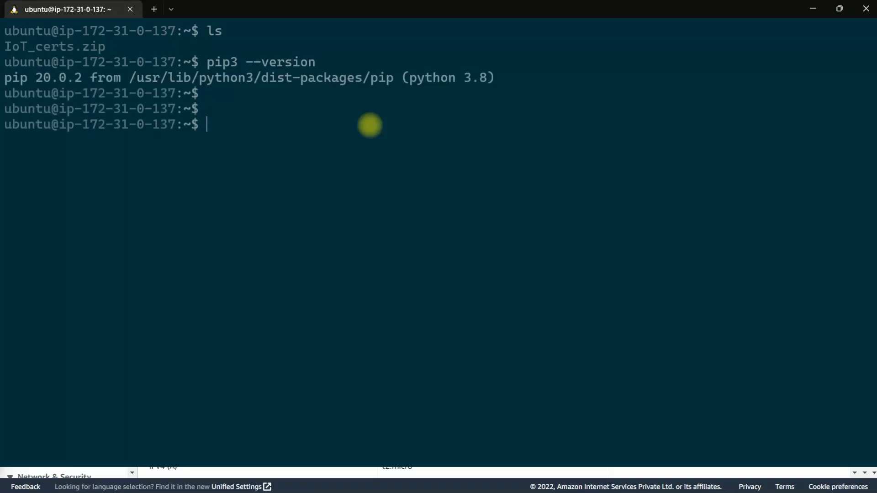
Install the AWS IoT SDK for Python on the instance with python3 -m pip install awsiotsdk.
key("Return")
type("p")
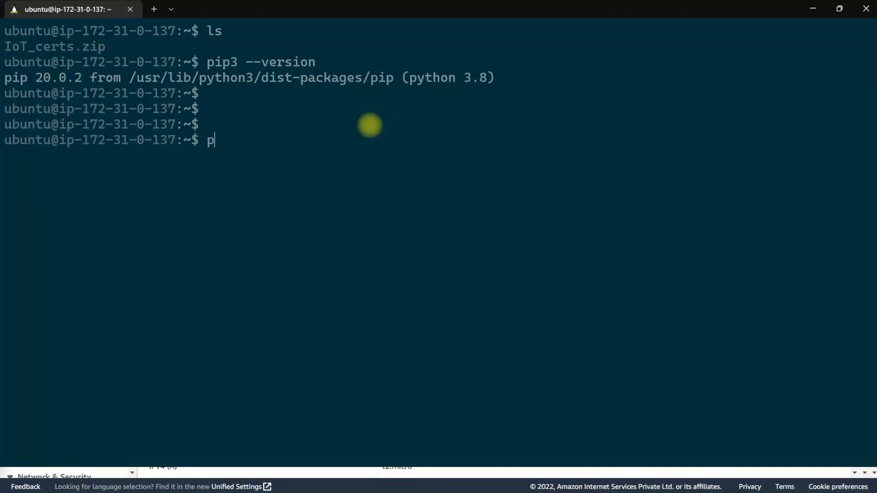
type("ython3 -m pip ")
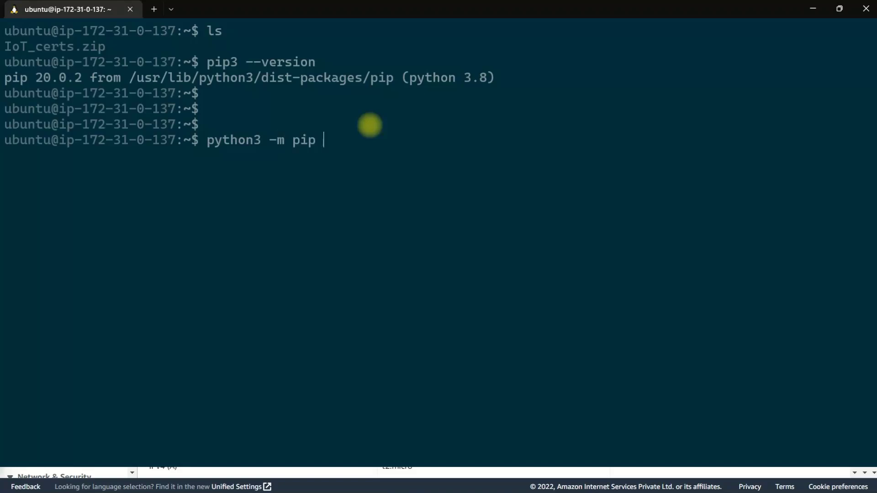
type("install aw")
key("BackSpace")
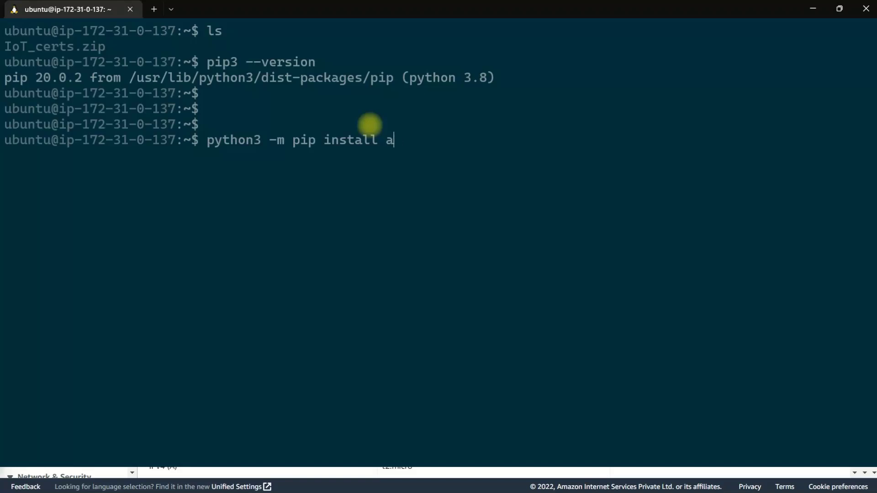
key("BackSpace")
key("BackSpace")
type("awsiotsdk")
key("Return")
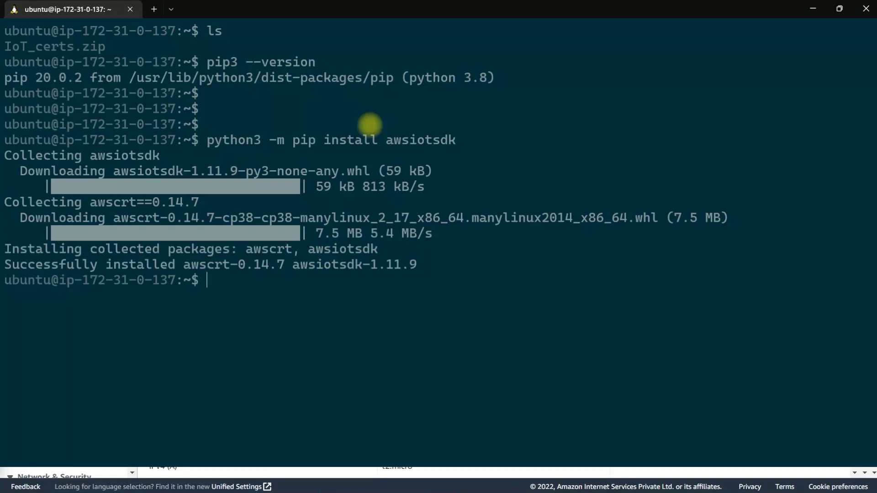
key("Return")
key("Return")
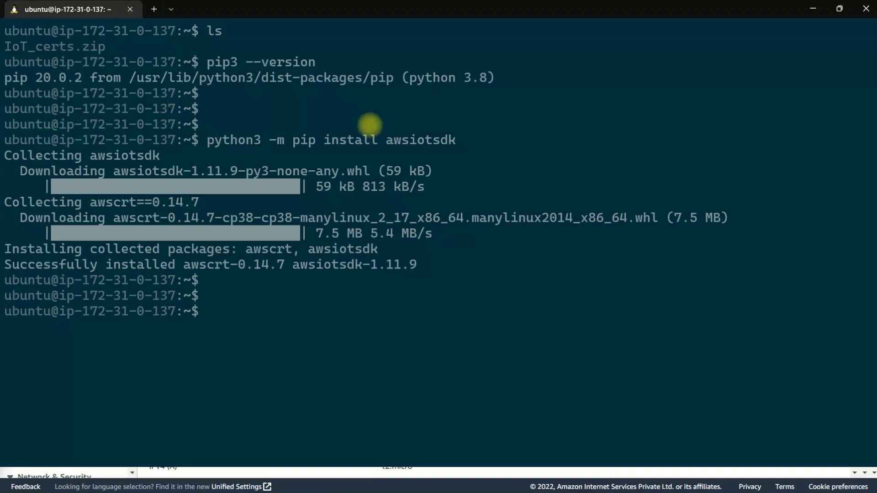
type("cd ~")
key("Return")
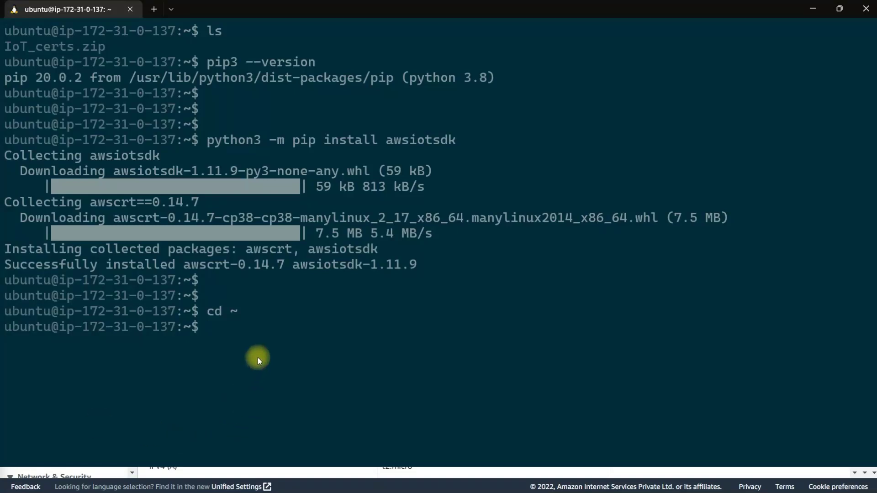
key("ctrl+v")
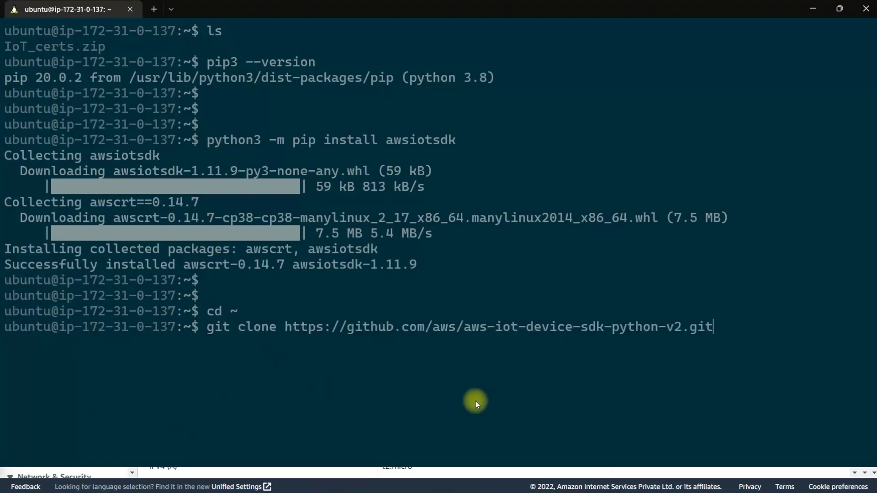
key("Return")
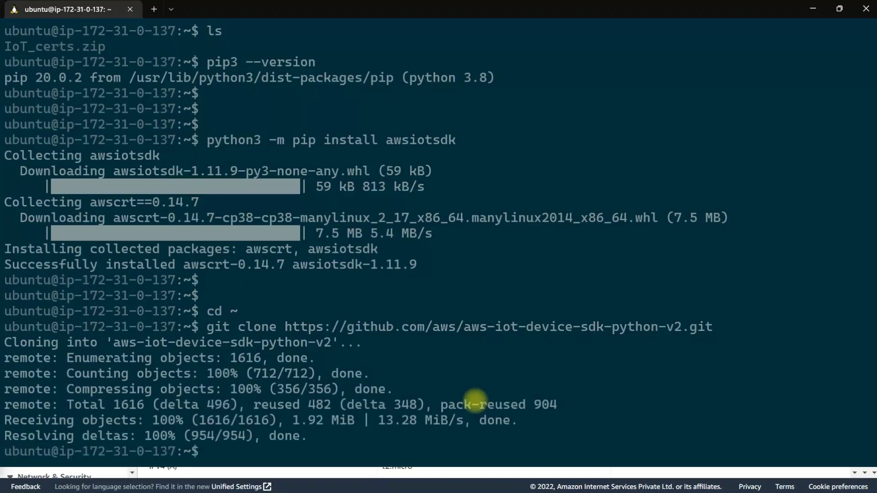
key("Return")
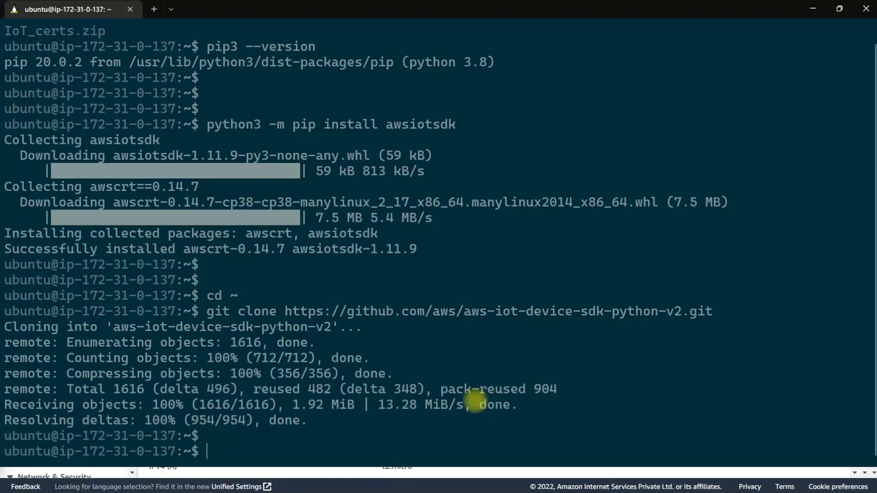
Clear the terminal and list the home directory's contents with ls to check for the cloned repository.
type("clear")
key("Return")
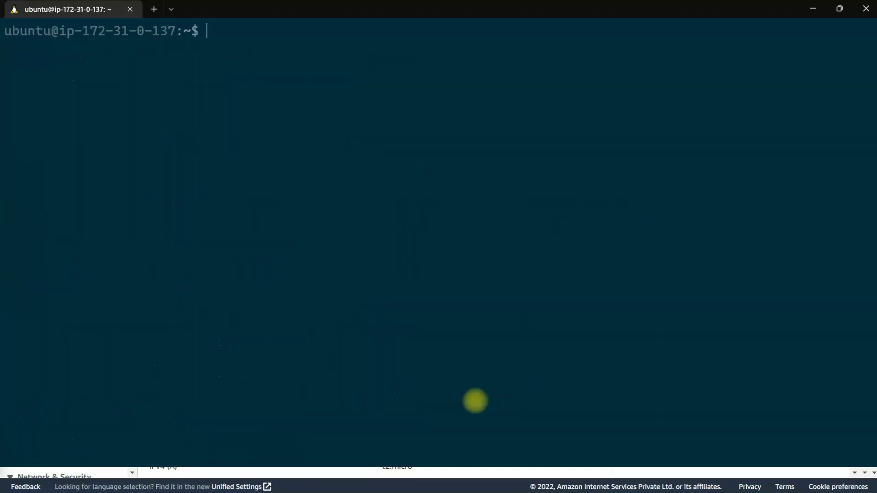
type("ls")
key("Return")
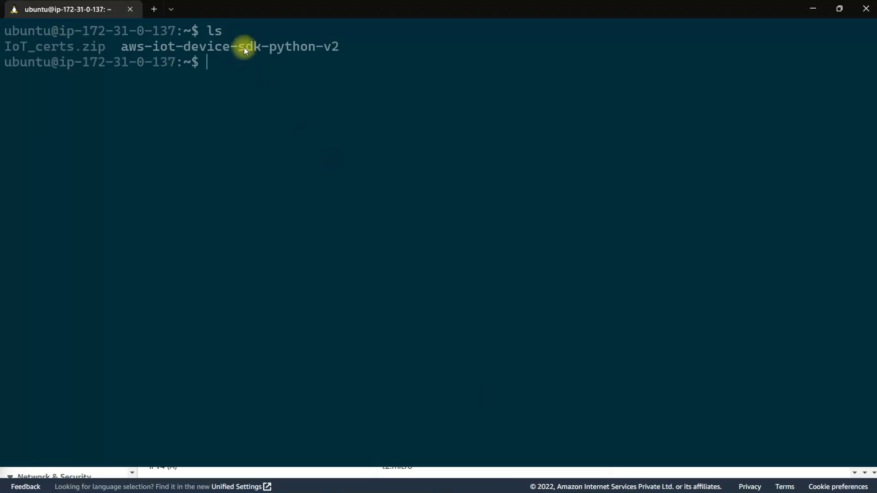
left_click(293, 62)
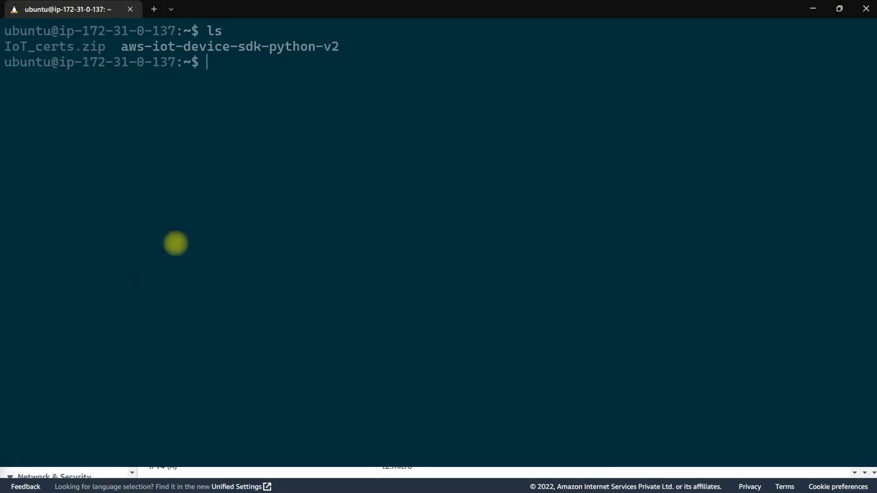
Create the directory ~/certs with mkdir and move IoT_certs.zip into it with mv.
type("mkdir ~/certs")
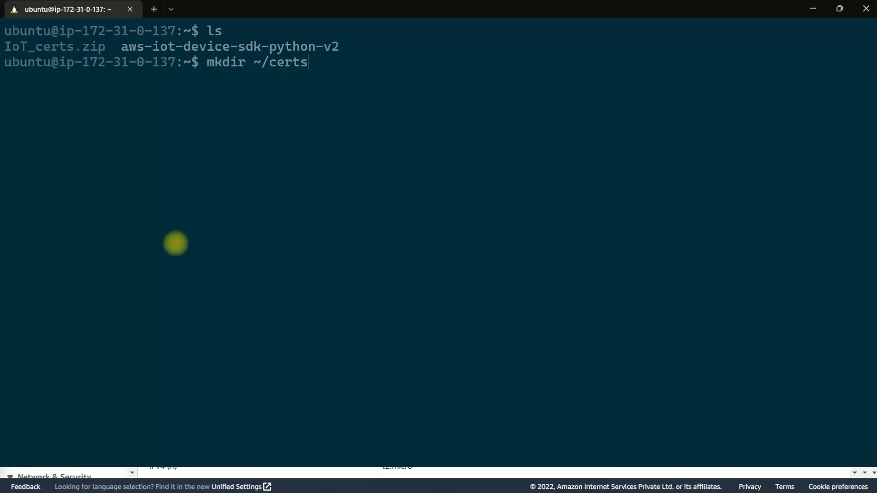
key("Return")
type("mv")
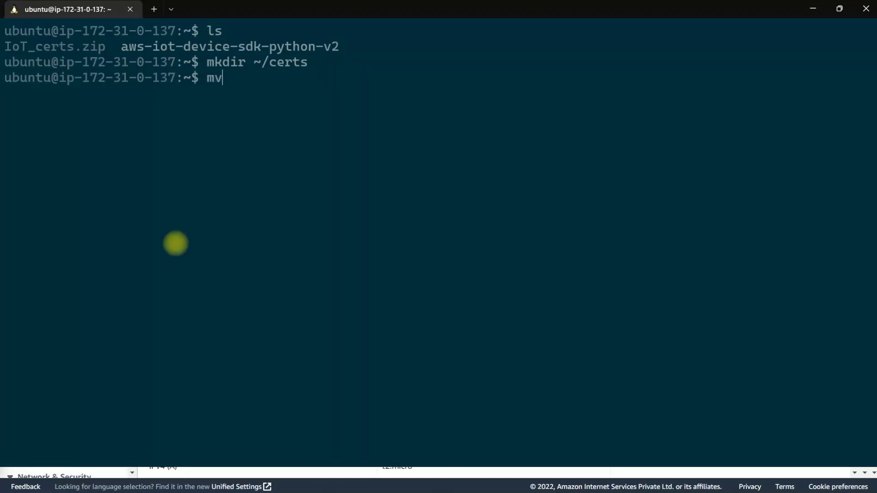
type(" IOT")
key("Tab")
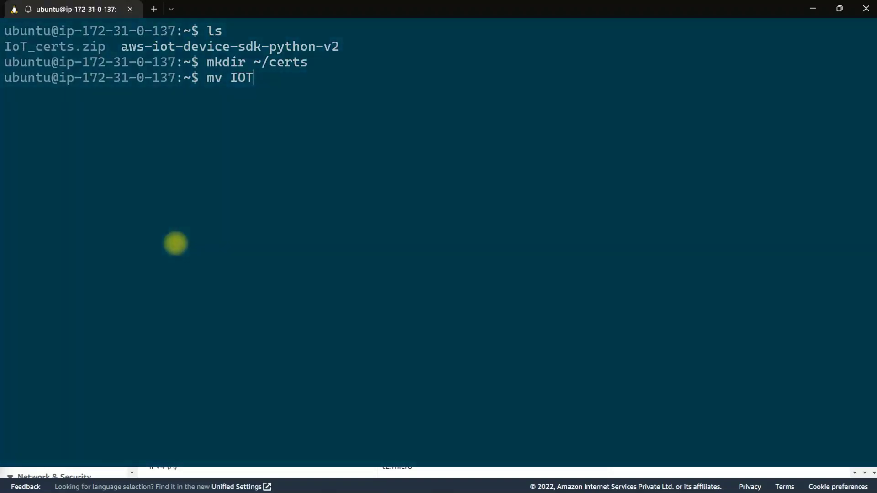
key("BackSpace")
key("BackSpace")
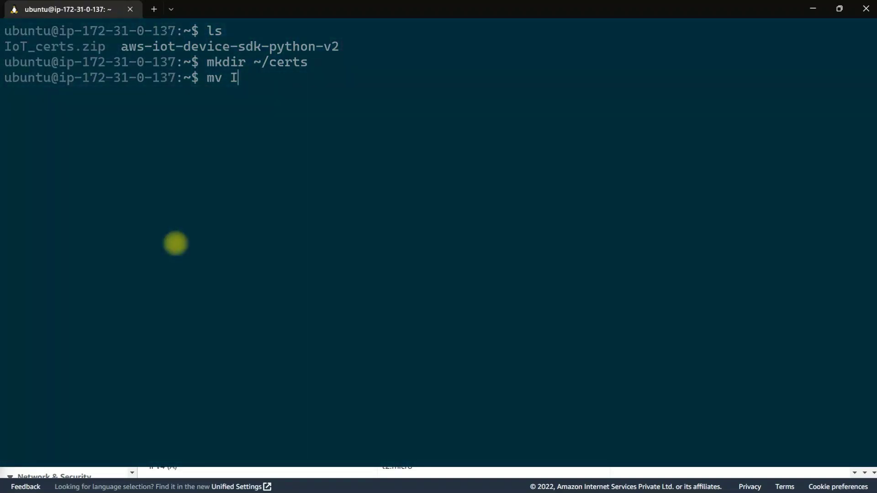
key("Tab")
type("~/certs/")
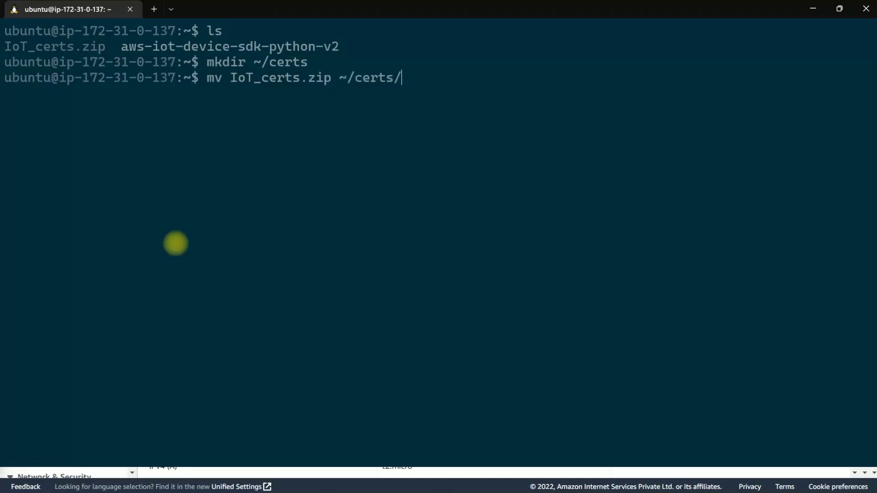
key("Return")
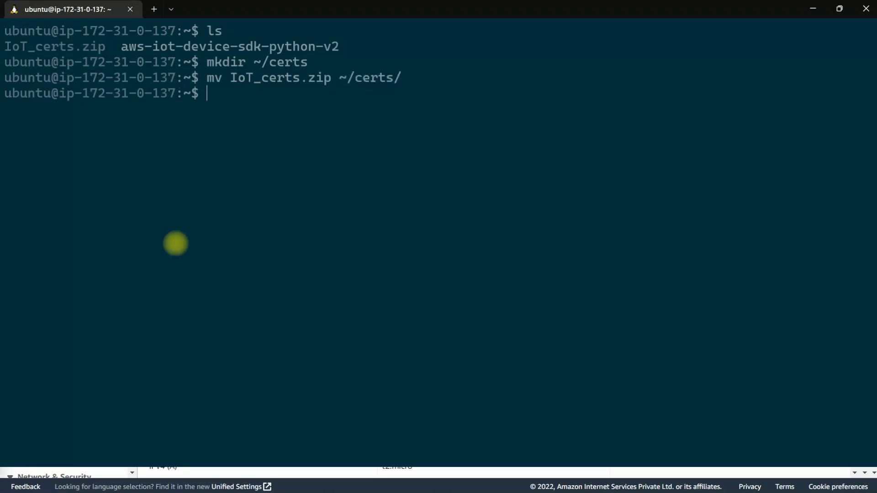
Change into the certs directory and clear the terminal.
type("cd cer")
key("Tab")
key("Return")
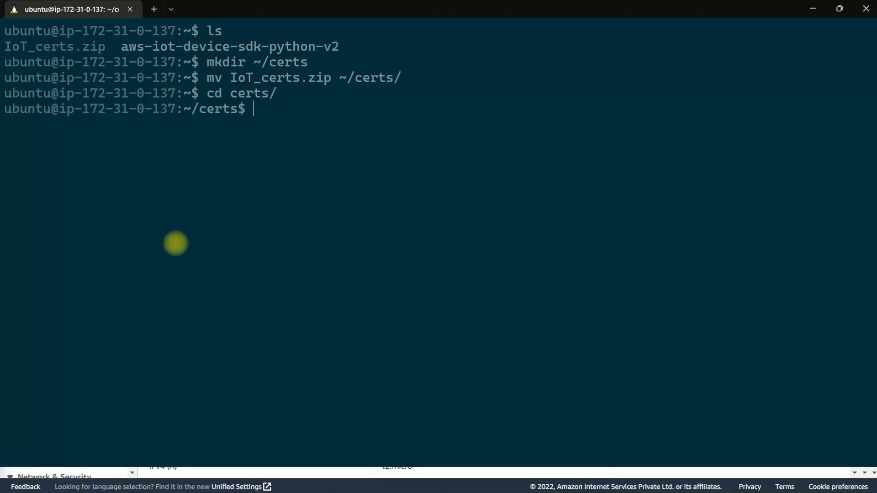
key("Return")
key("Return")
key("Return")
key("ctrl+l")
Install the unzip package on the instance with sudo apt install unzip.
type("su")
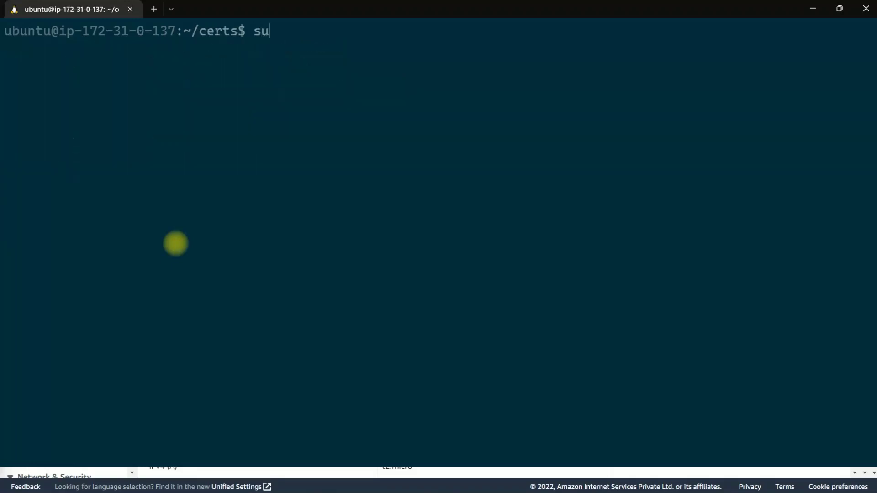
type("do apt install ")
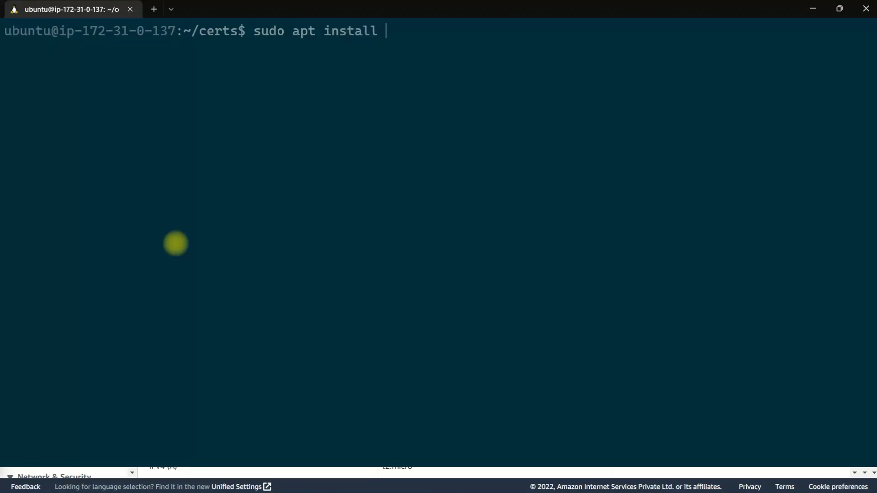
type("unzip")
key("Return")
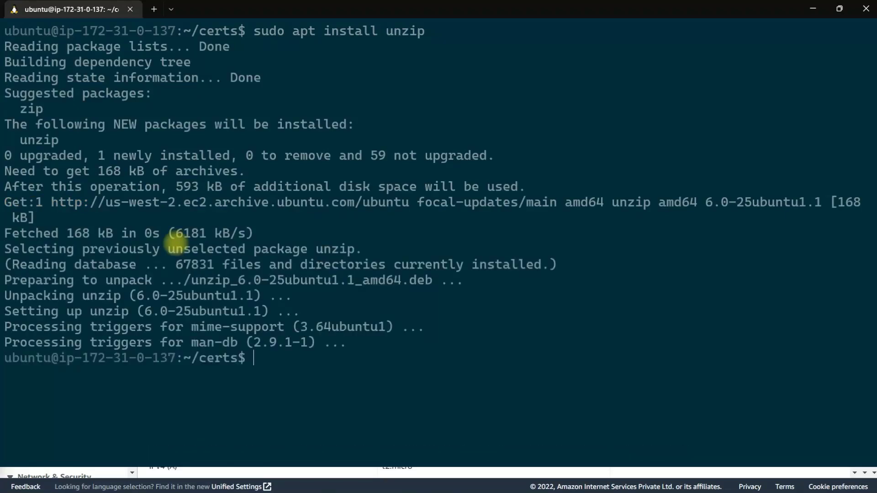
Clear the terminal and list the files in the certs directory with ls.
type("clear")
key("Return")
type("ls")
key("Return")
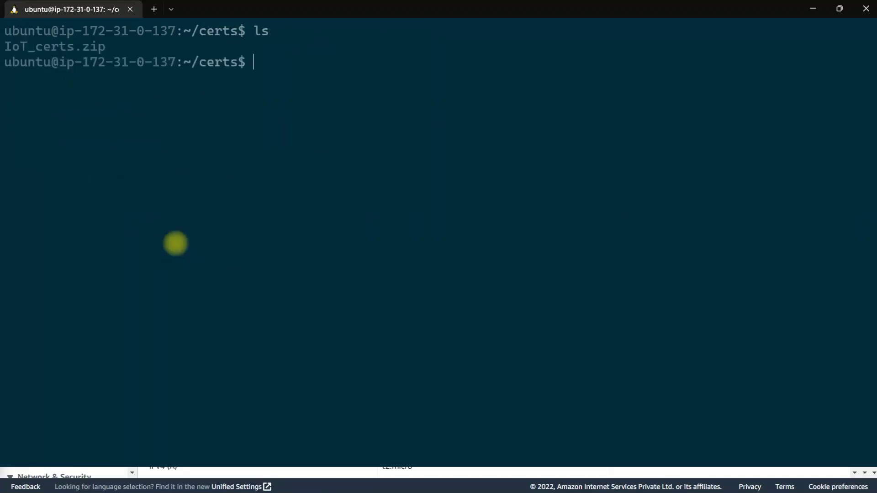
Extract IoT_certs.zip in the certs directory with unzip and list the extracted files.
type("unzip I")
key("Tab")
key("Return")
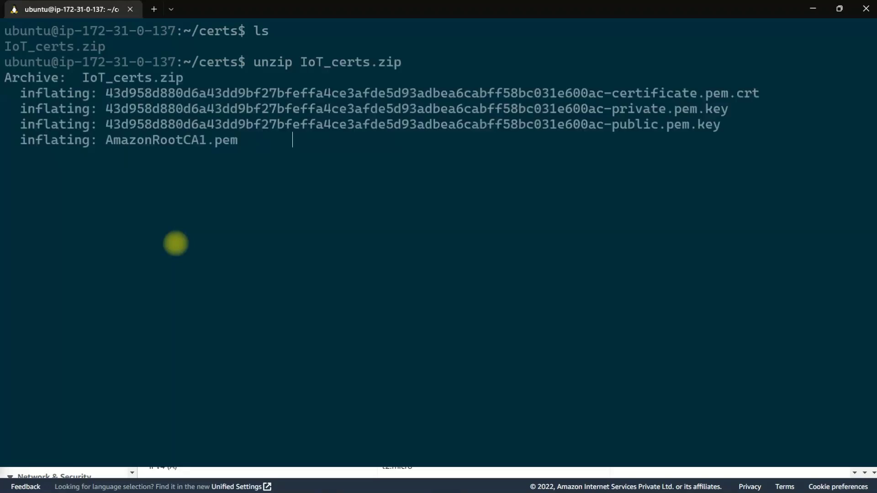
type("ls")
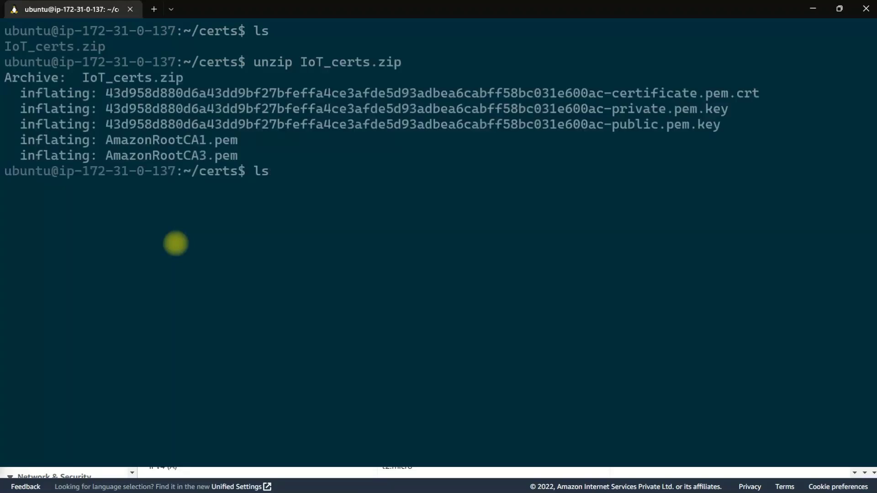
key("Return")
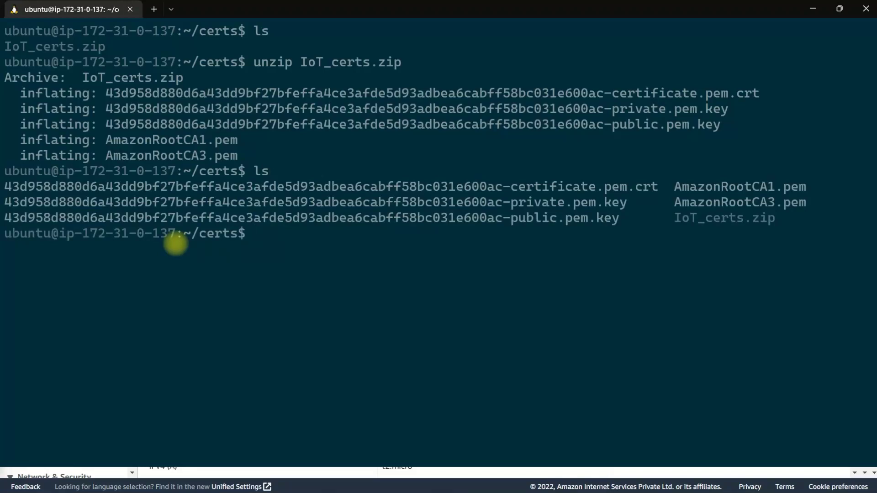
Rename the extracted file ending in -certificate.pem.crt to device.pem.crt with mv.
type("mv")
double_click(108, 191)
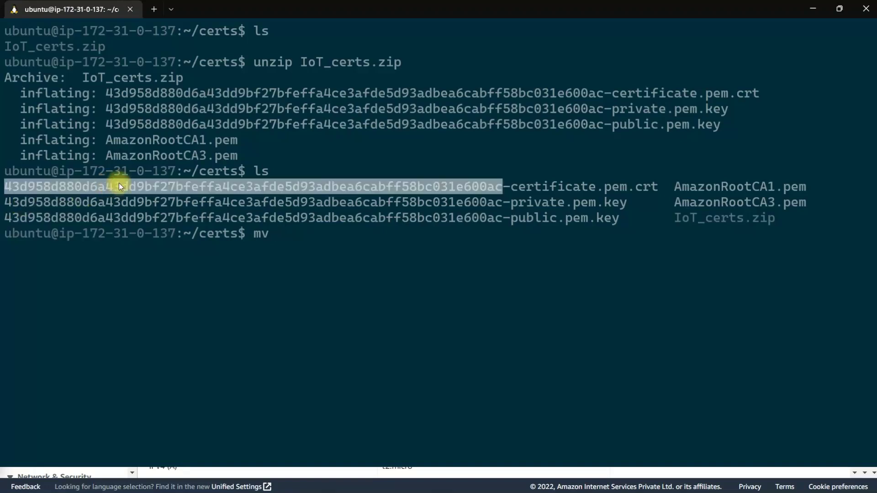
left_click(651, 189, "shift")
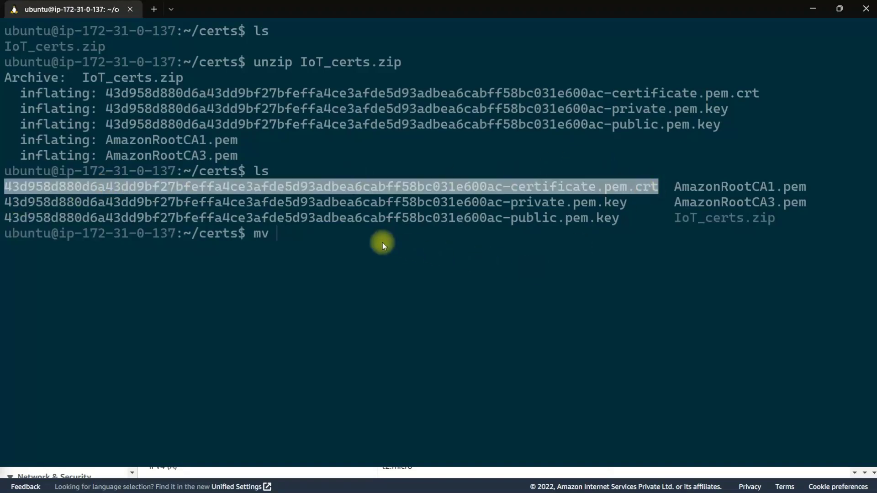
right_click(365, 240)
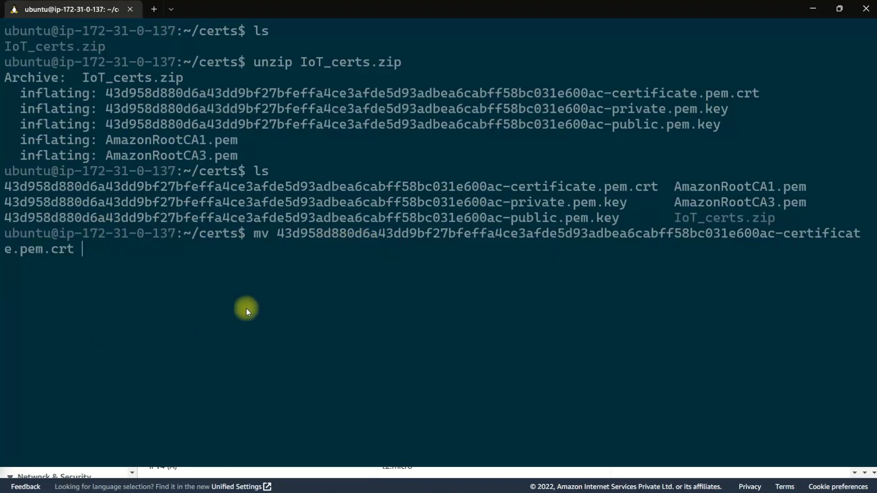
type("device.pe")
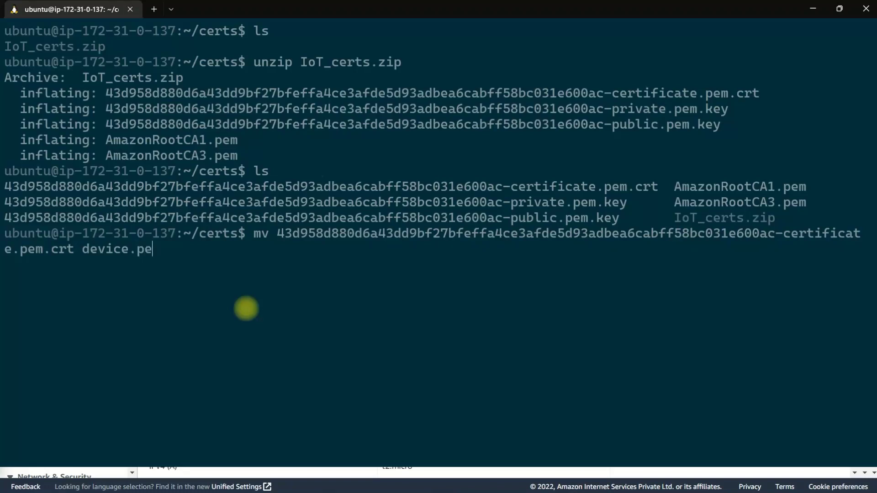
type("m.crt")
key("Return")
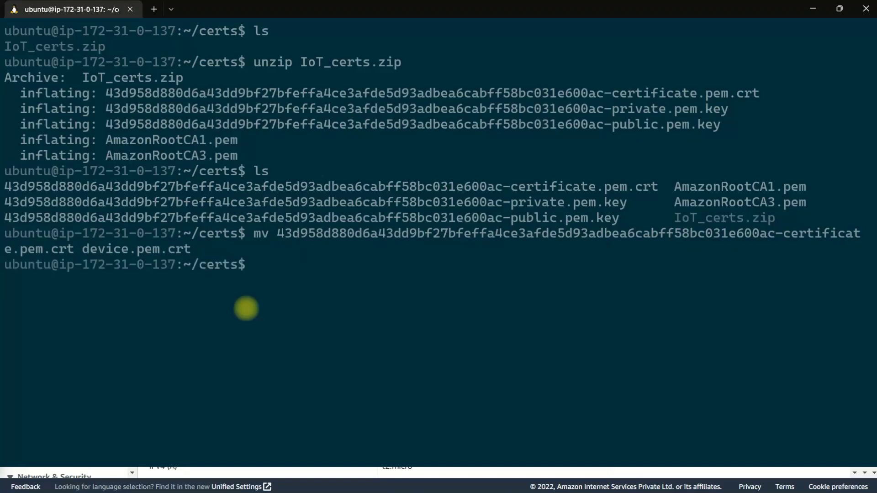
Rename the extracted file ending in -private.pem.key to private.pem.key with mv.
type("mv 43")
key("Tab")
type("p")
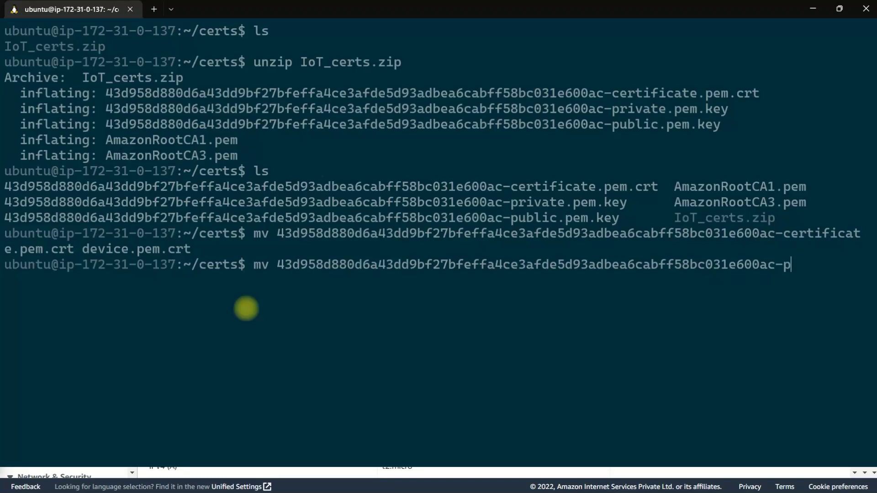
type("ri")
key("Tab")
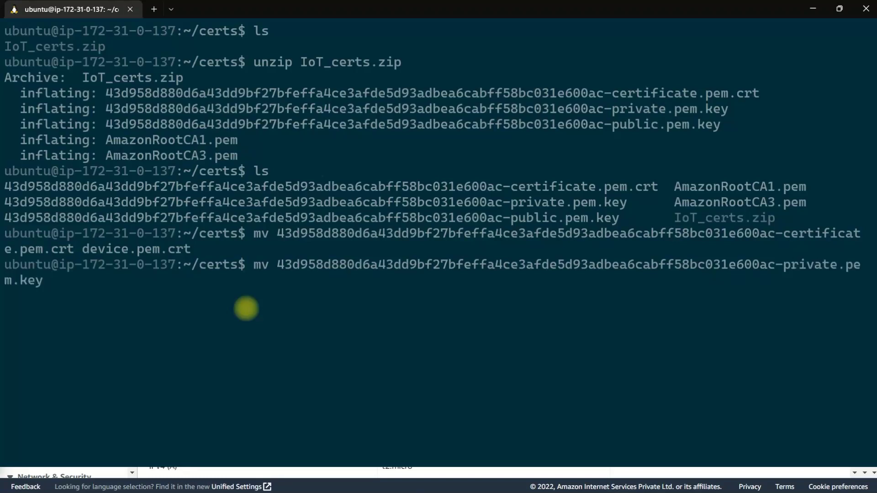
left_click_drag(783, 264, 41, 284)
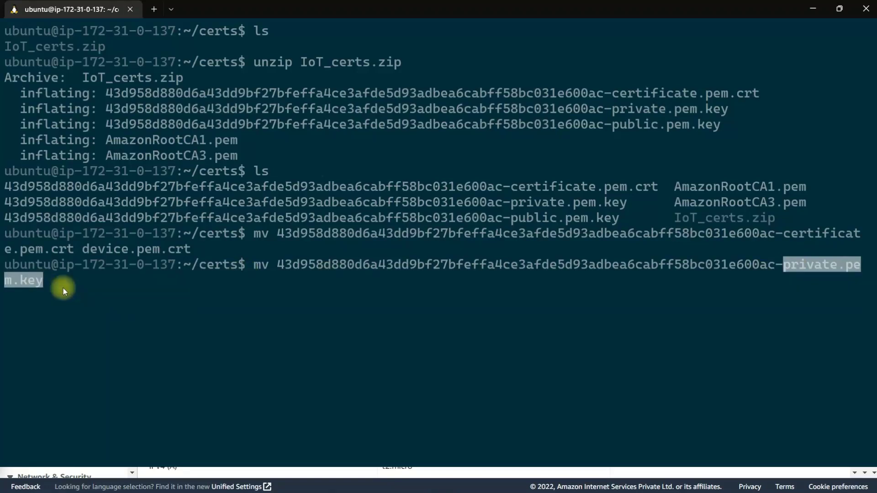
key("ctrl+c")
key("ctrl+v")
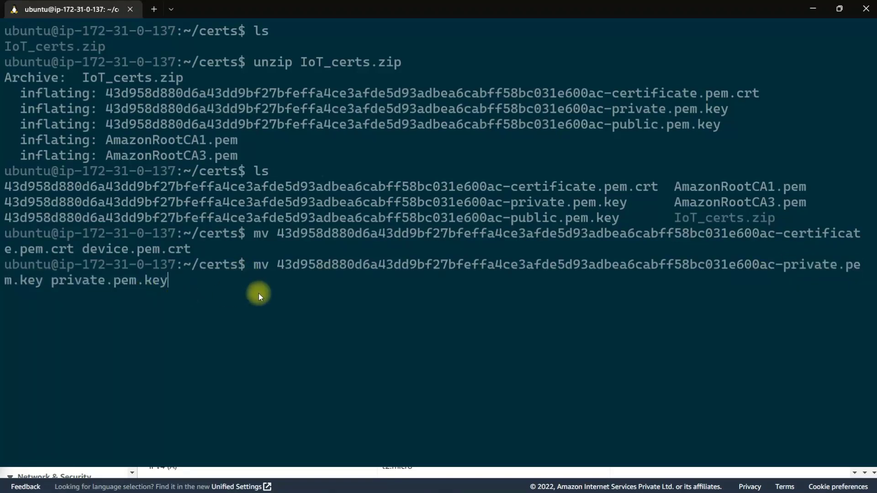
key("Return")
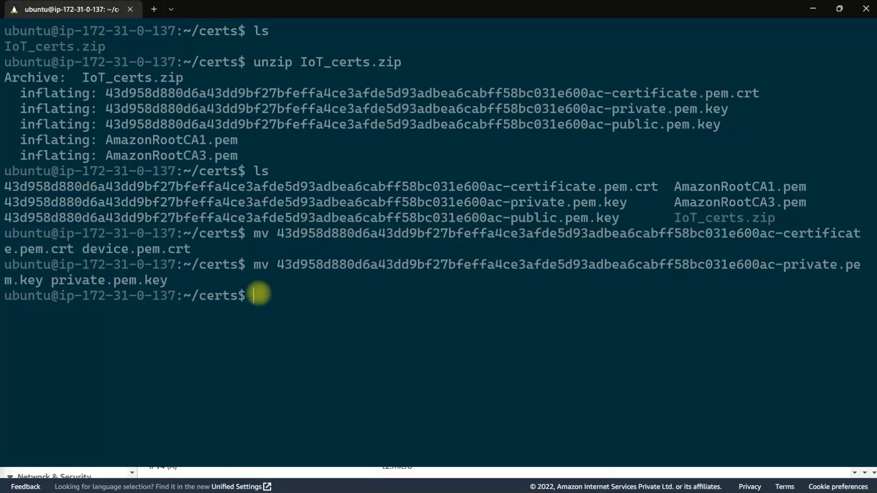
Rename AmazonRootCA1.pem in the certs directory to Amazon-root-CA-1.pem with mv.
type("mv")
left_click_drag(674, 188, 806, 187)
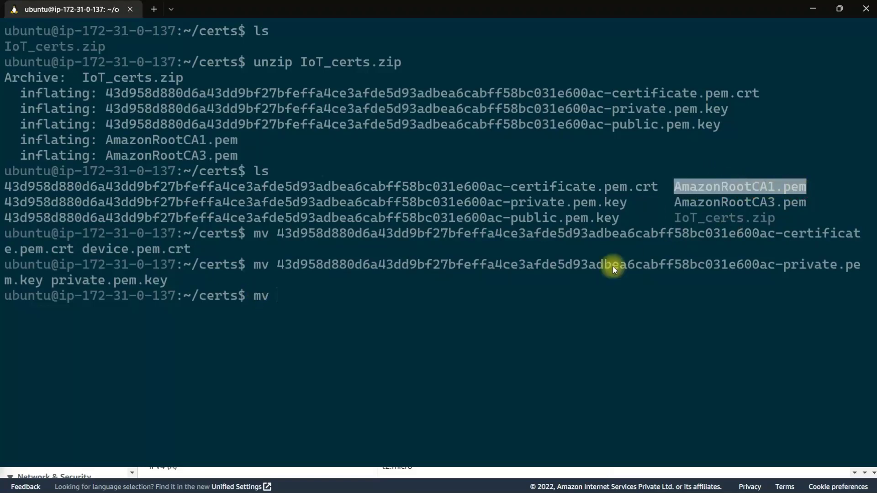
key("ctrl+v")
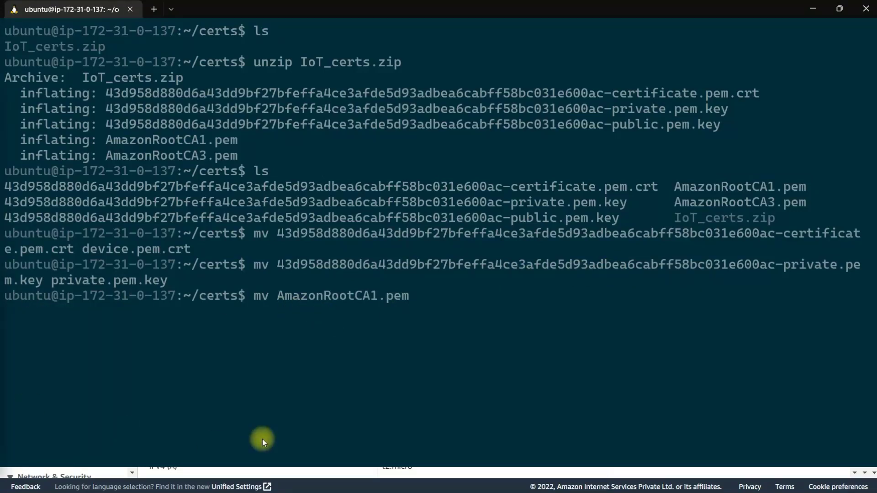
type("Amazon-root-CA-1.pem")
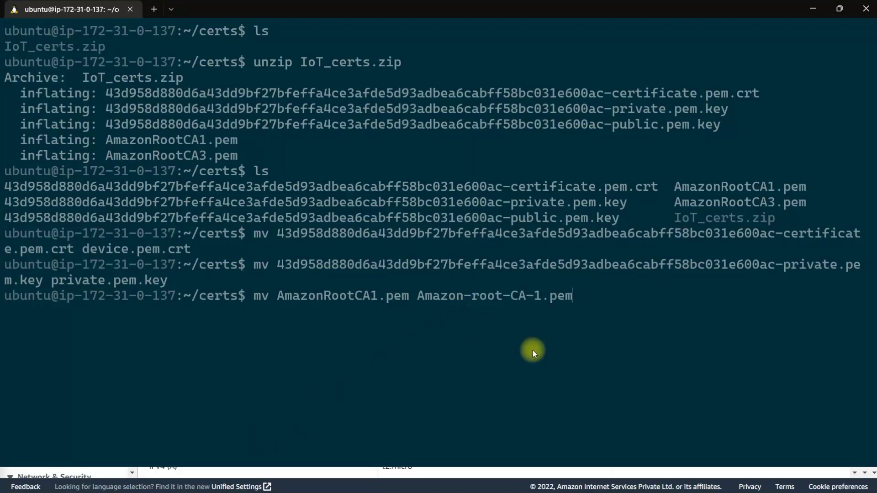
key("Return")
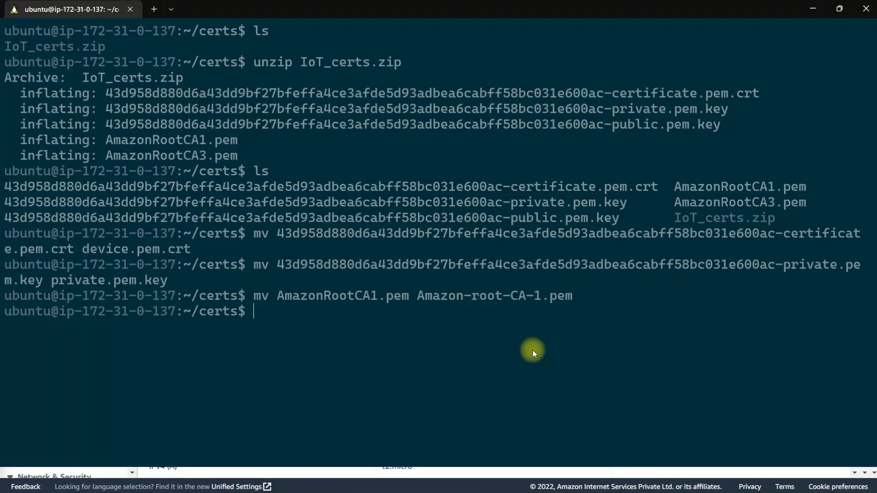
List the renamed files in the certs directory with ls and ls -l, and clear the terminal.
type("ls")
key("Return")
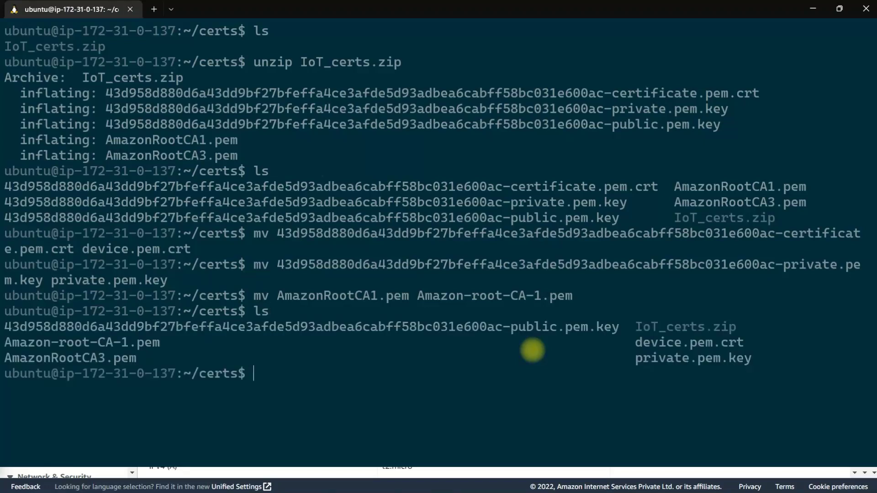
type("ls -l")
key("Return")
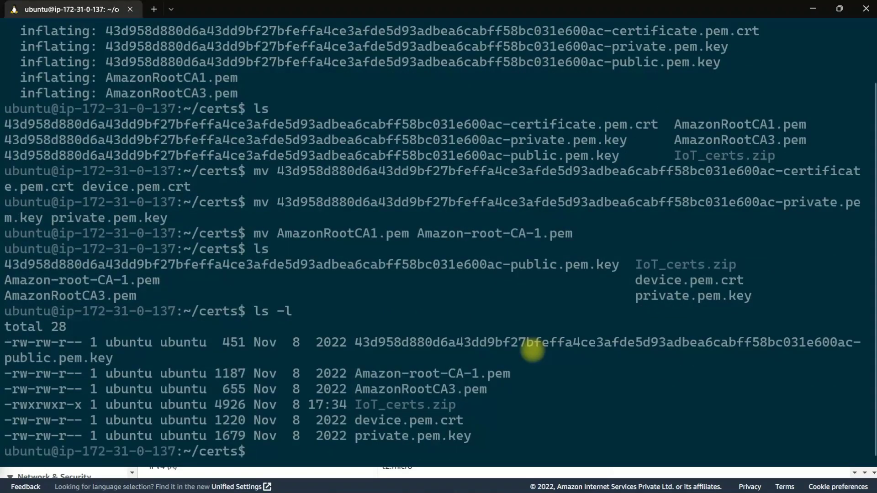
type("clear")
key("Return")
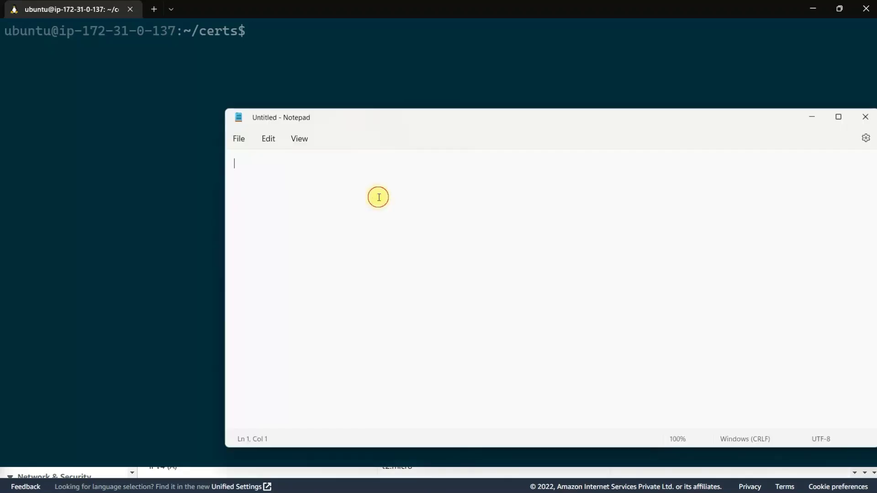
left_click(378, 197)
type("IOT Endpoint:")
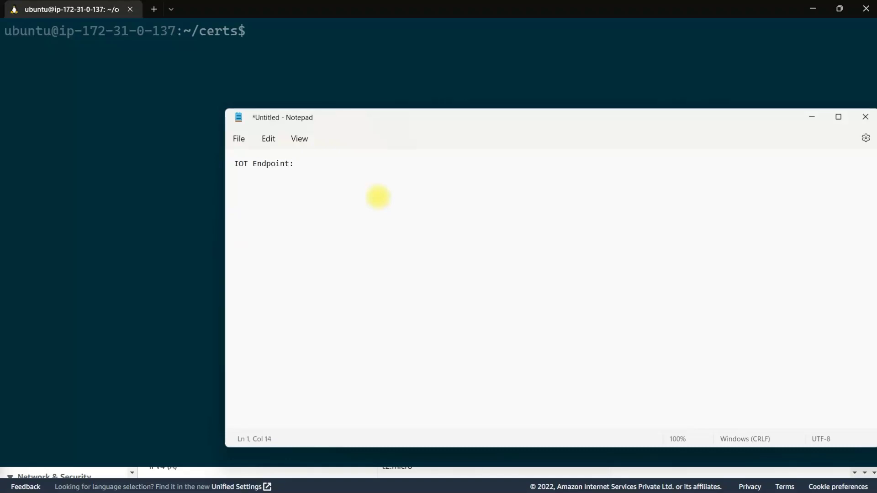
left_click(241, 163)
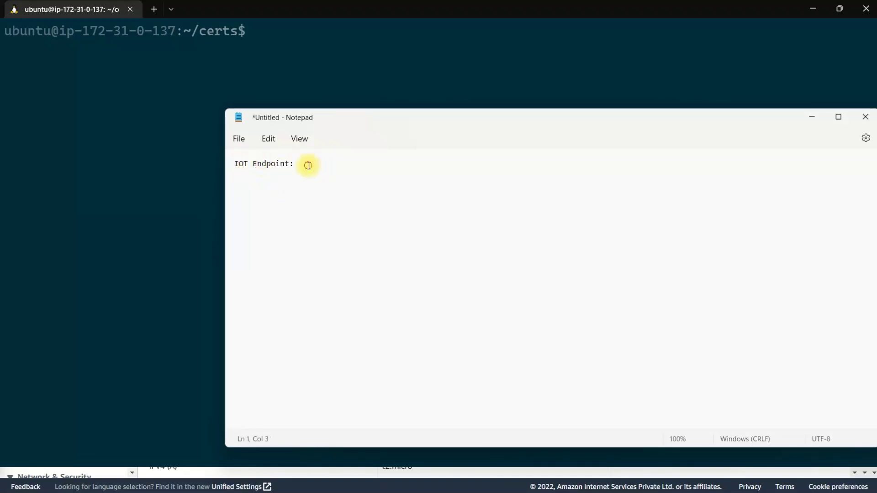
left_click_drag(309, 166, 218, 169)
key("BackSpace")
Write the labels "IoT Endpoint:" and "Command:" in the empty Notepad document, separated by a blank line.
type("I")
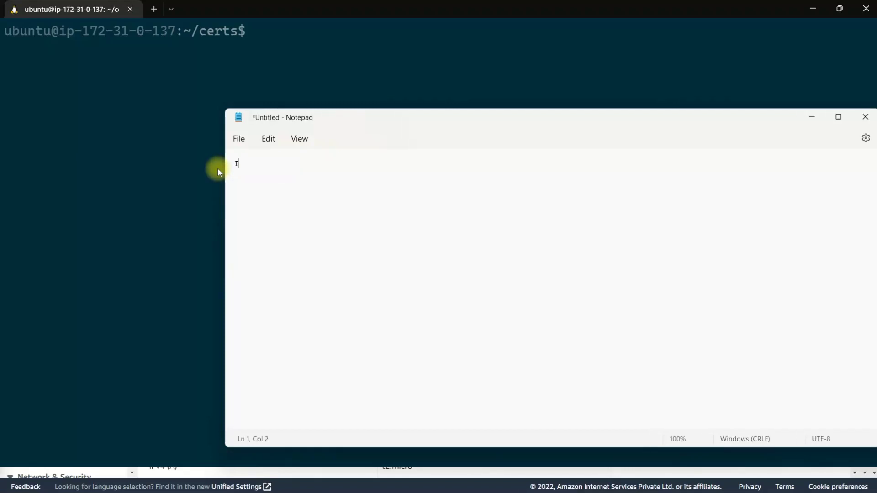
type("oT Endpoint:")
key("Return")
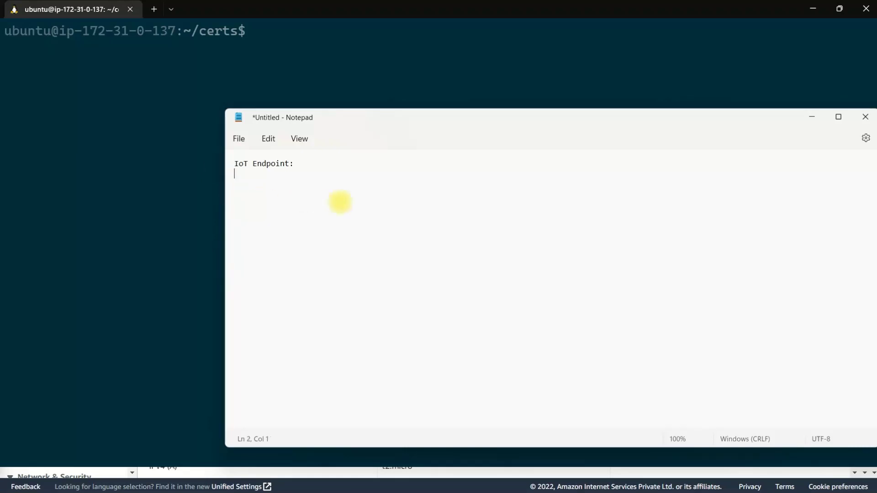
type("Command")
Switch to the AWS console, search the services for iot and open the Settings page of IoT Core.
key("alt+Tab")
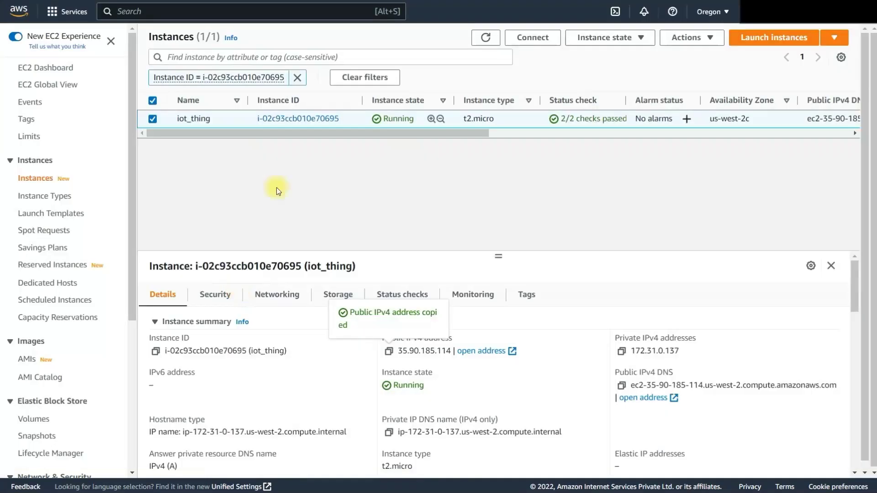
left_click(118, 13)
type("iot")
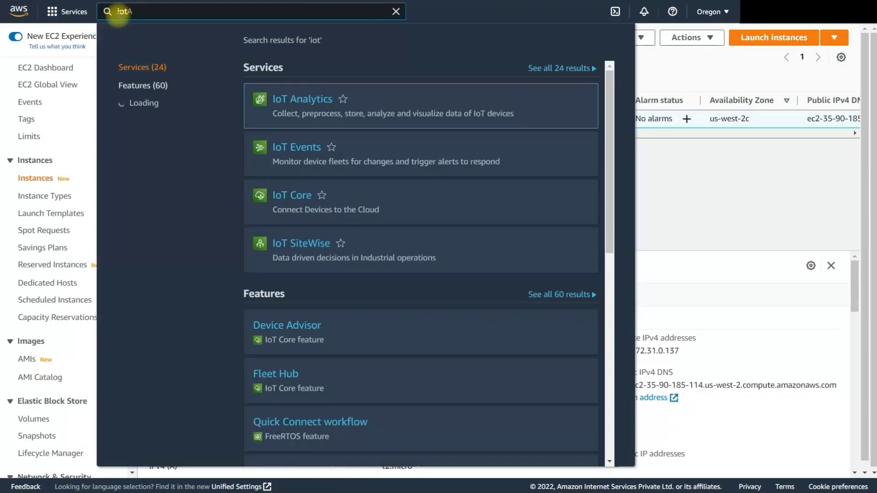
mouse_move(281, 197)
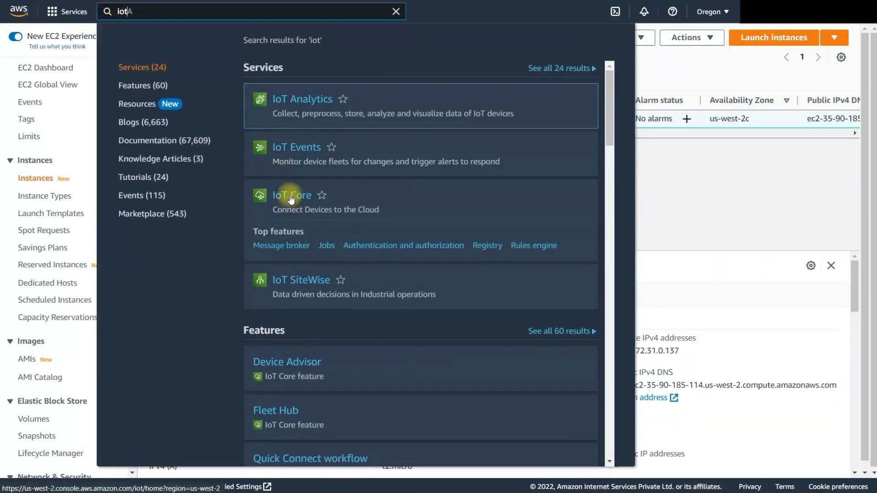
left_click(291, 198)
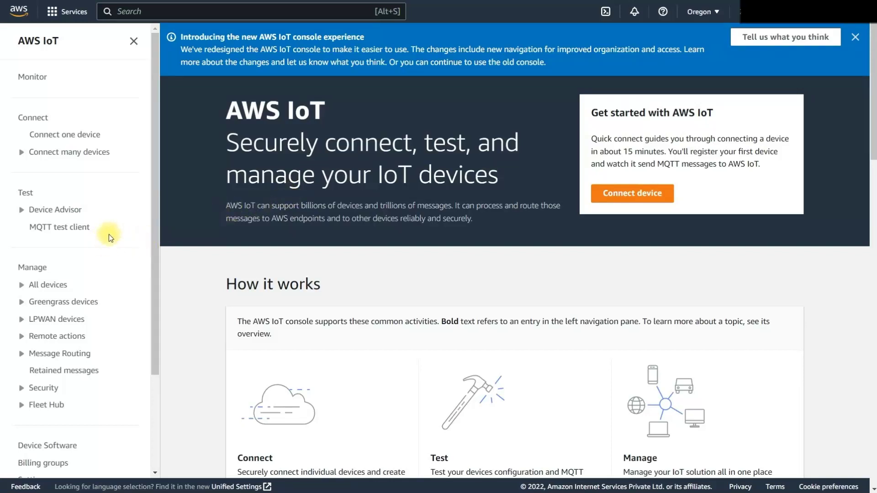
scroll(108, 237, "down", 3)
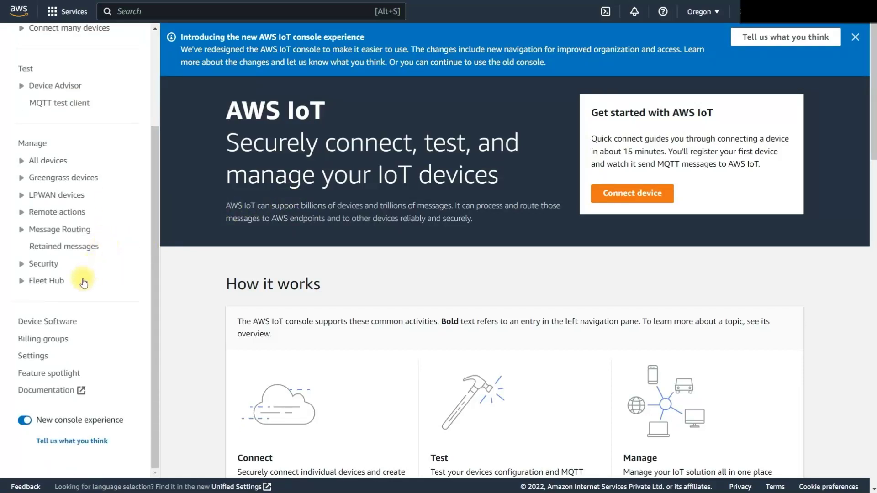
left_click(37, 359)
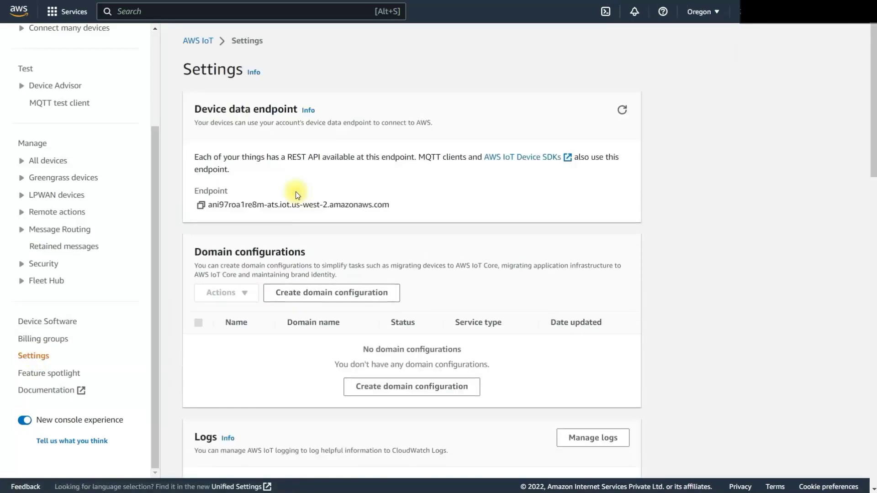
Copy the device data endpoint and paste it after the IoT Endpoint label in the Notepad document.
left_click_drag(194, 108, 302, 113)
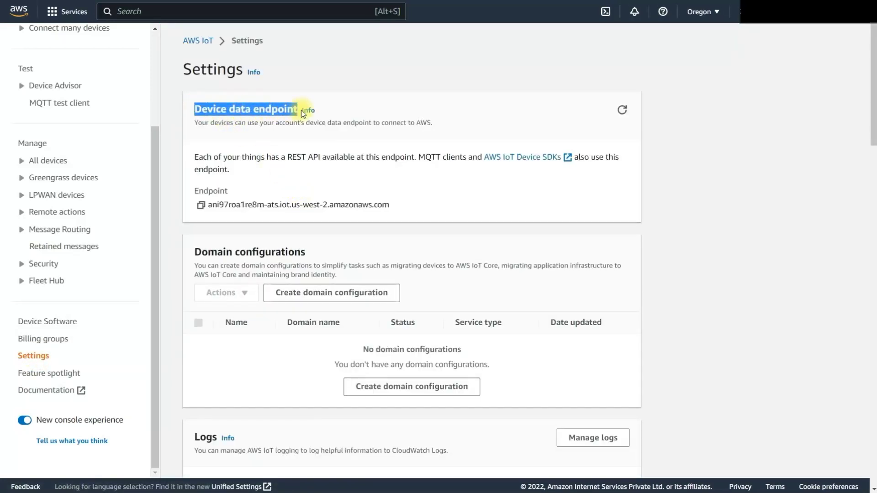
left_click(201, 205)
key("alt+Tab")
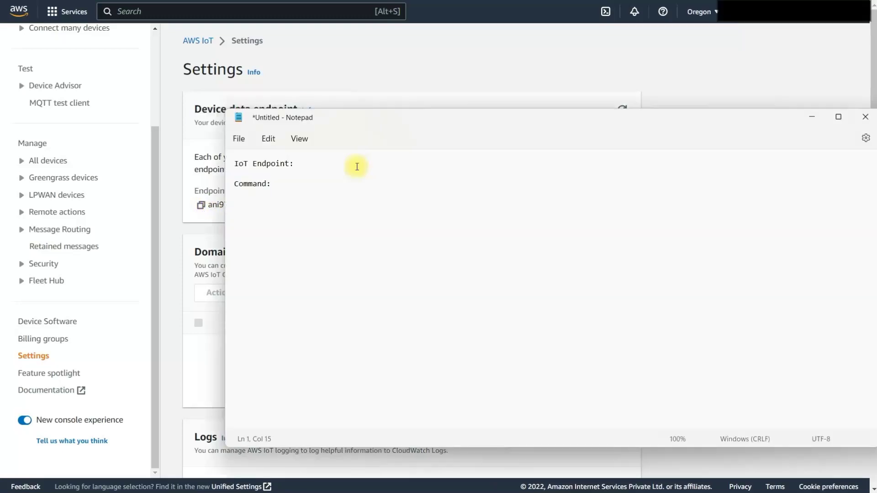
key("ctrl+v")
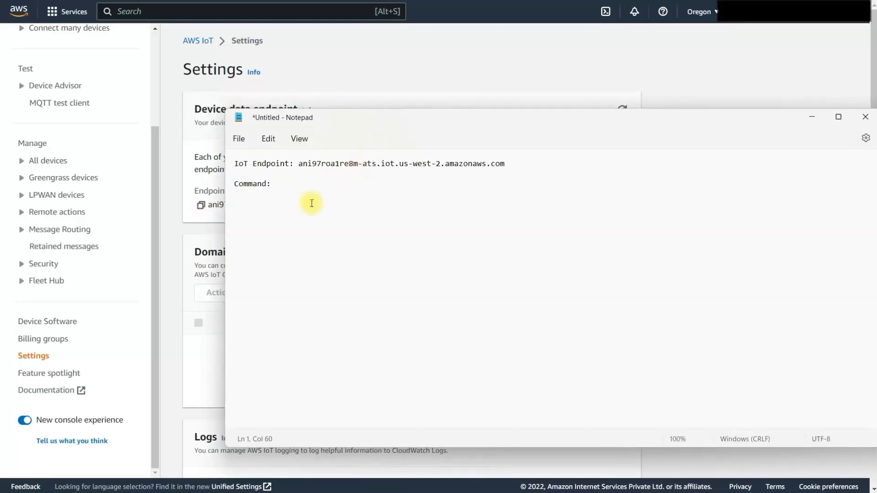
Paste the python3 pubsub.py command template with its --endpoint, --ca_file, --cert and --key options below the Command label.
left_click(304, 194)
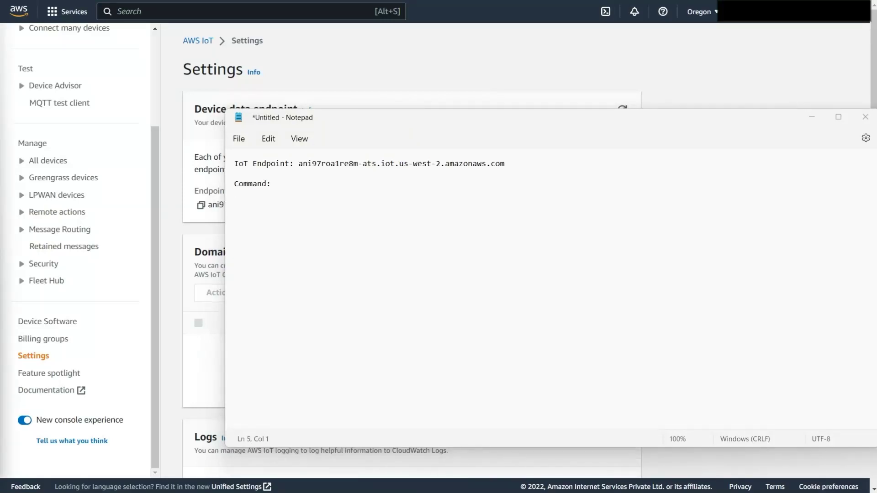
left_click(314, 195)
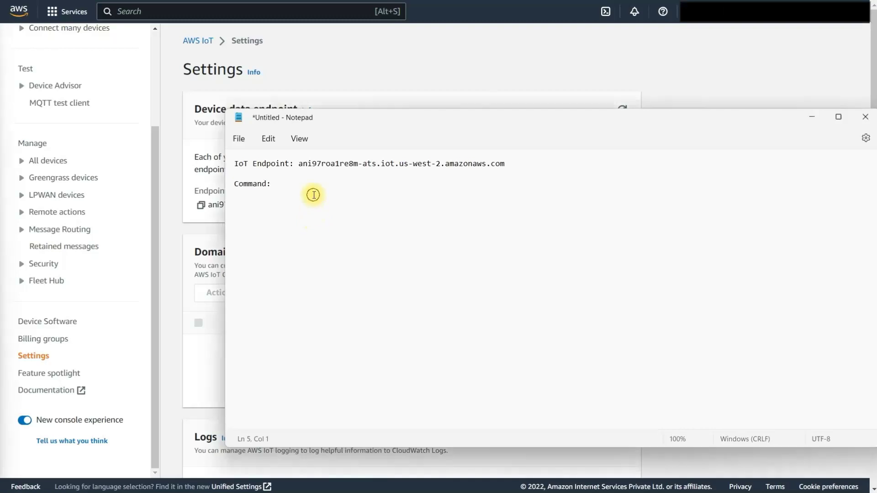
right_click(314, 196)
left_click(344, 278)
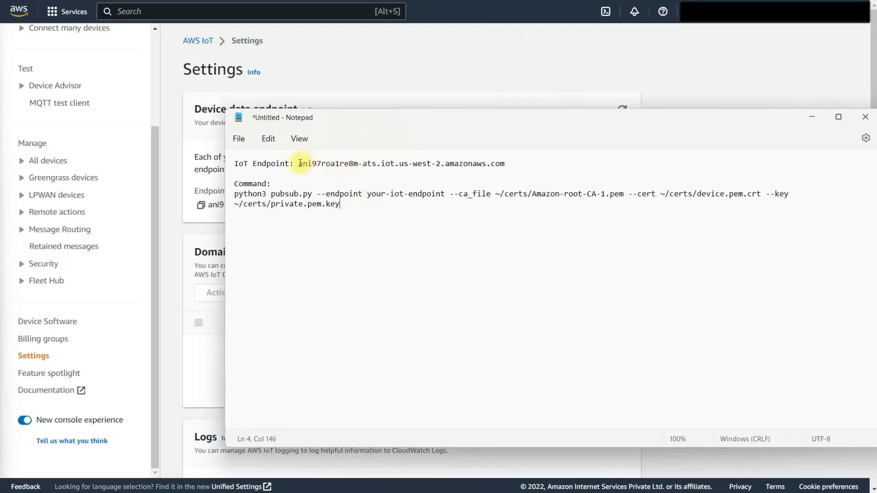
Replace your-iot-endpoint in the pubsub.py command with the noted IoT endpoint and check the CA, certificate and key file paths.
left_click_drag(300, 163, 506, 164)
right_click(490, 168)
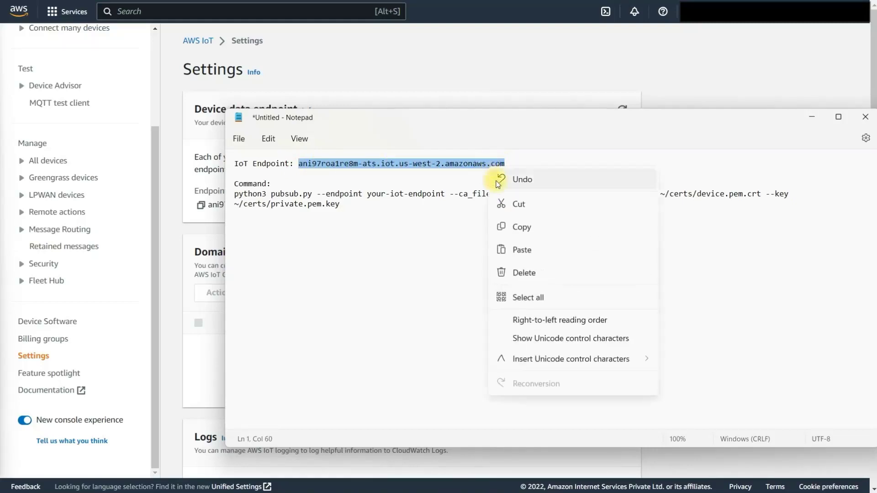
left_click(516, 227)
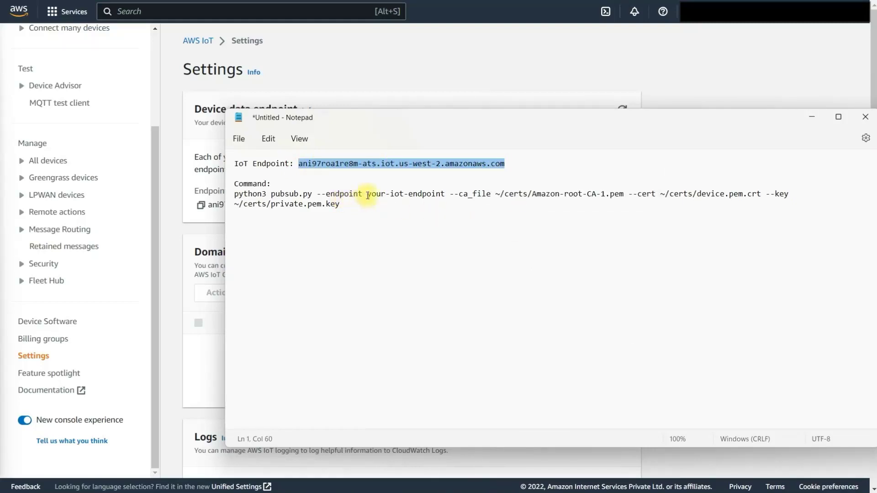
left_click_drag(367, 194, 444, 195)
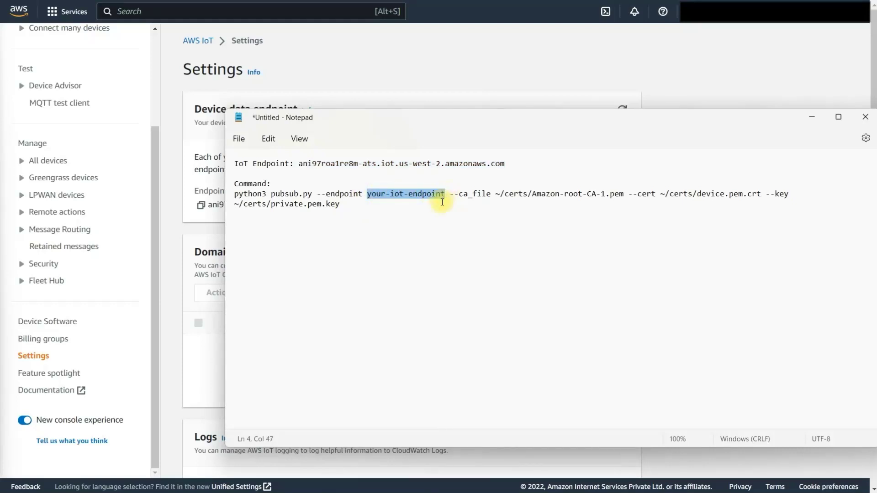
key("ctrl+v")
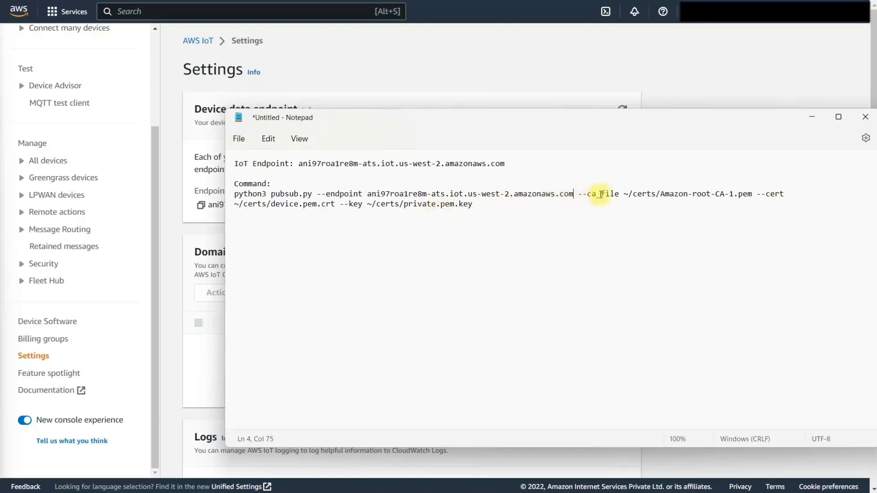
left_click_drag(624, 193, 749, 195)
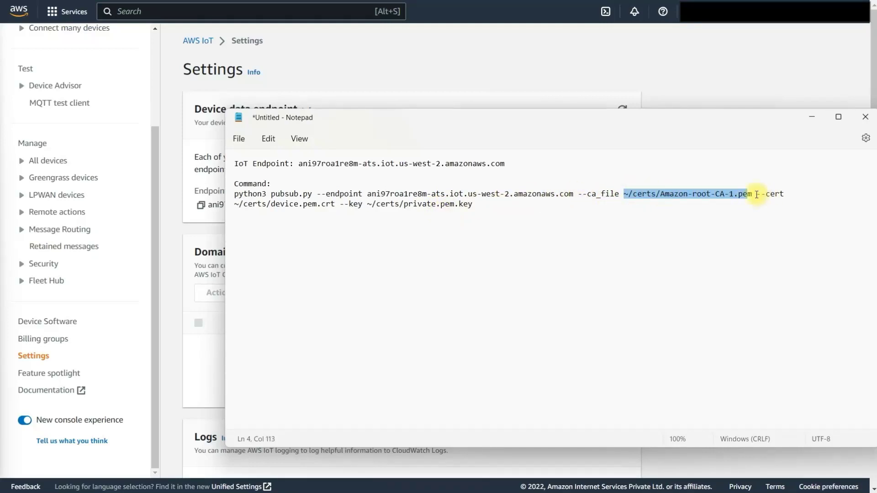
left_click_drag(271, 203, 335, 205)
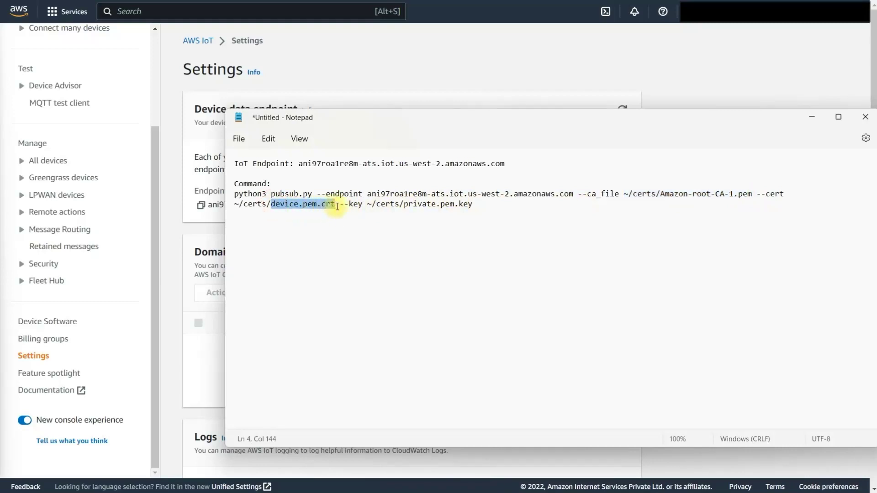
left_click_drag(406, 204, 477, 206)
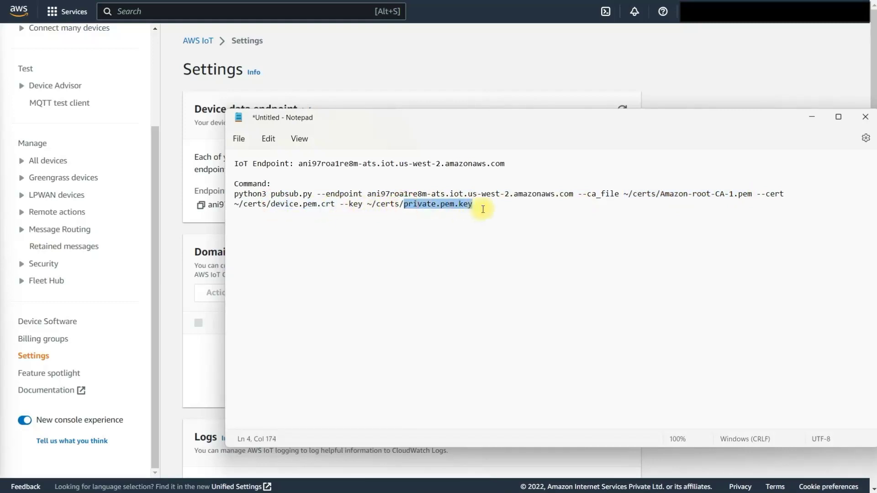
Copy the complete python3 pubsub.py command below the Command label in the Notepad document.
left_click(521, 235)
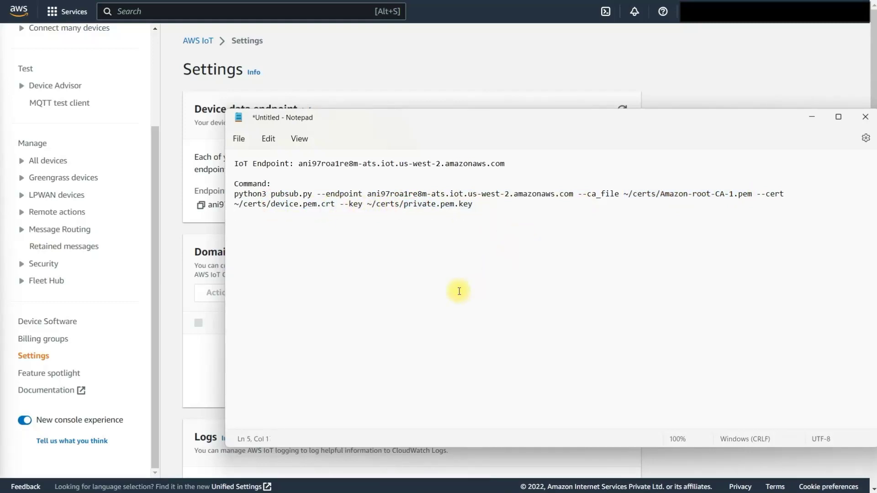
left_click_drag(475, 205, 221, 194)
right_click(281, 194)
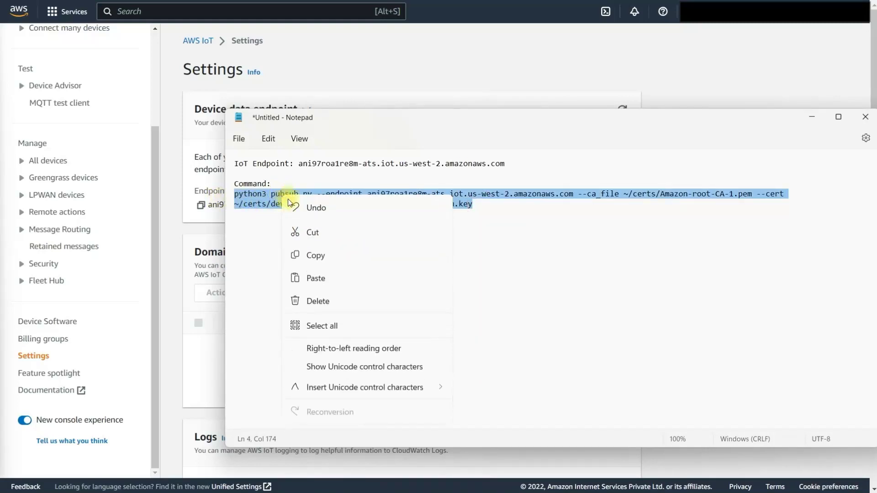
left_click(323, 254)
Switch to the Ubuntu terminal, change to the ~/aws-iot-device-sdk-python-v2/samples/ directory and clear the screen.
key("alt+Tab")
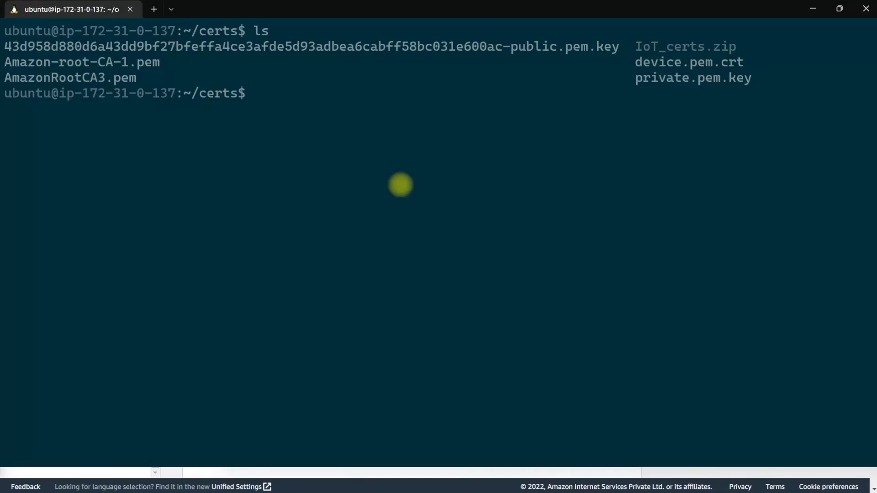
type("cd ~/a")
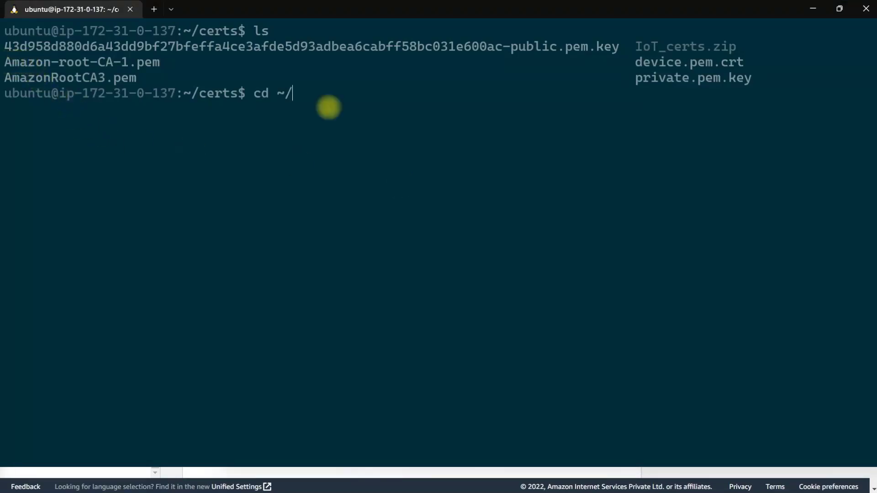
key("Tab")
type("sam")
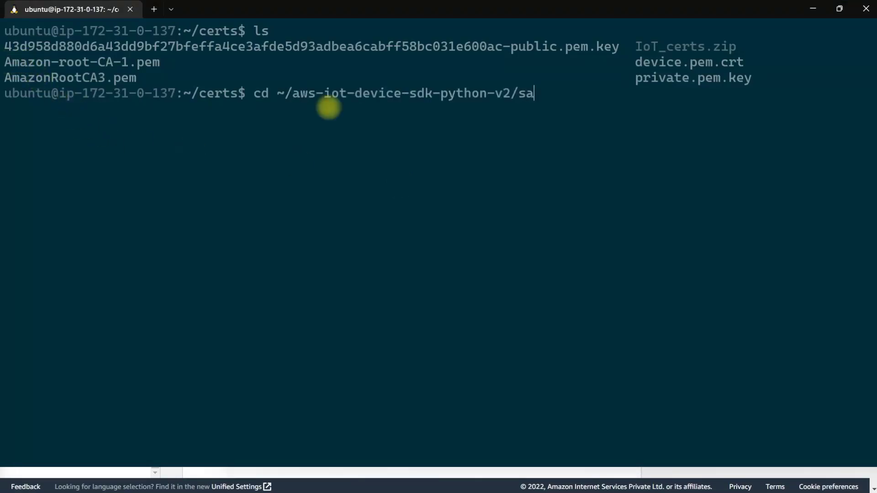
key("Tab")
key("Return")
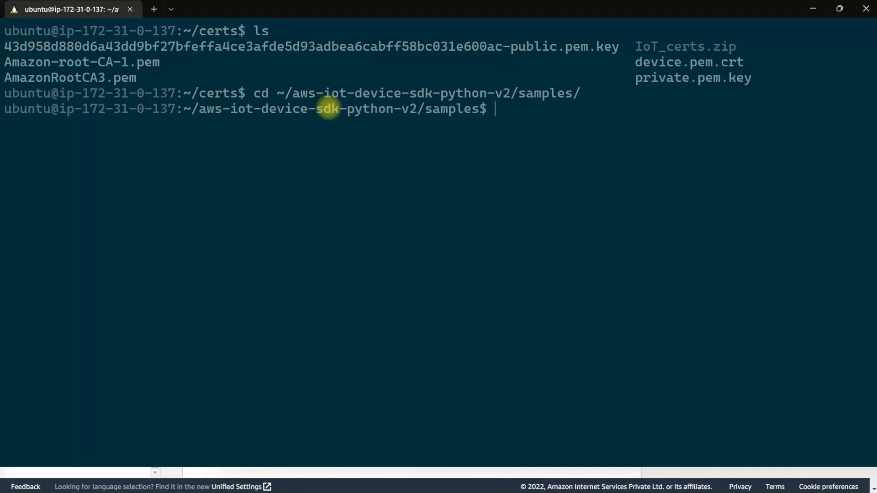
type("clear")
key("Return")
Copy the full python3 pubsub.py command from Notepad and run it in the terminal's samples directory.
key("alt+Tab")
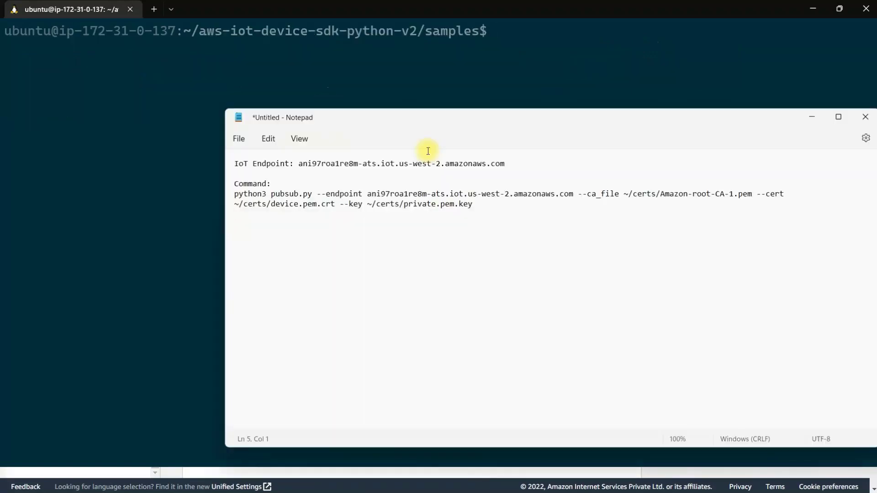
left_click_drag(487, 204, 233, 196)
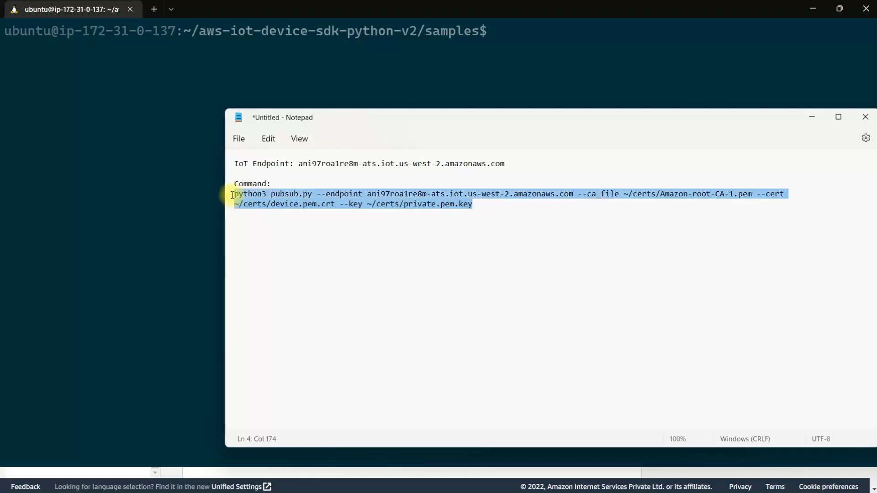
right_click(232, 195)
left_click(268, 257)
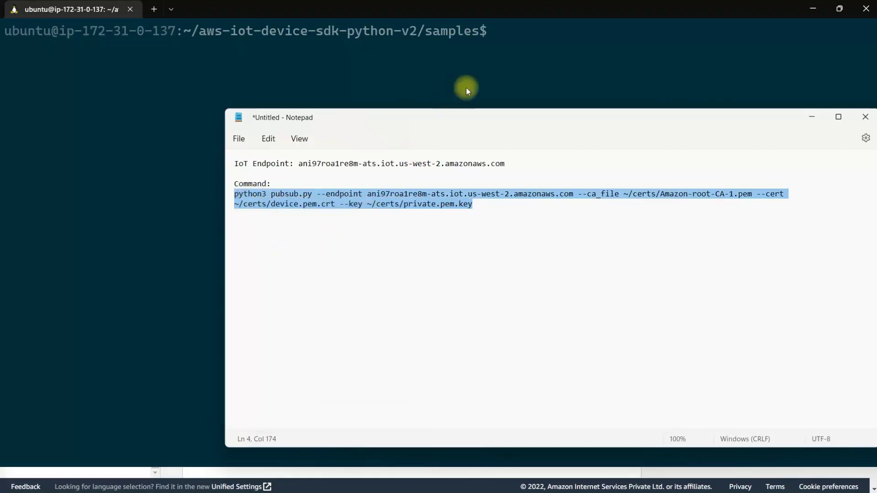
left_click(466, 86)
right_click(512, 71)
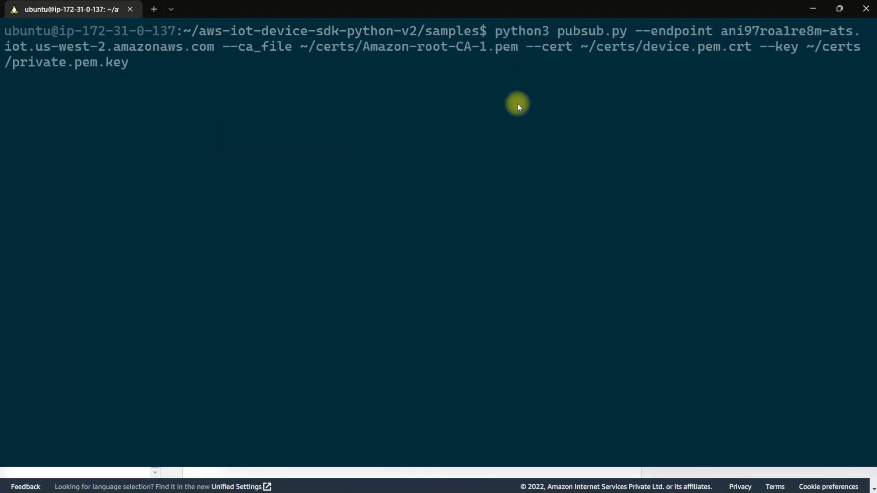
key("Return")
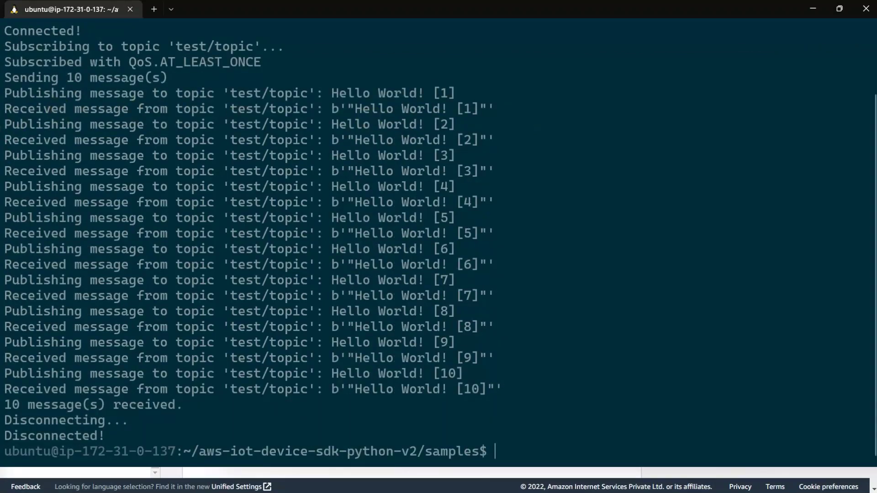
Switch to the AWS IoT console, open the MQTT test client and subscribe to the topic filter test/topic.
key("alt+Tab")
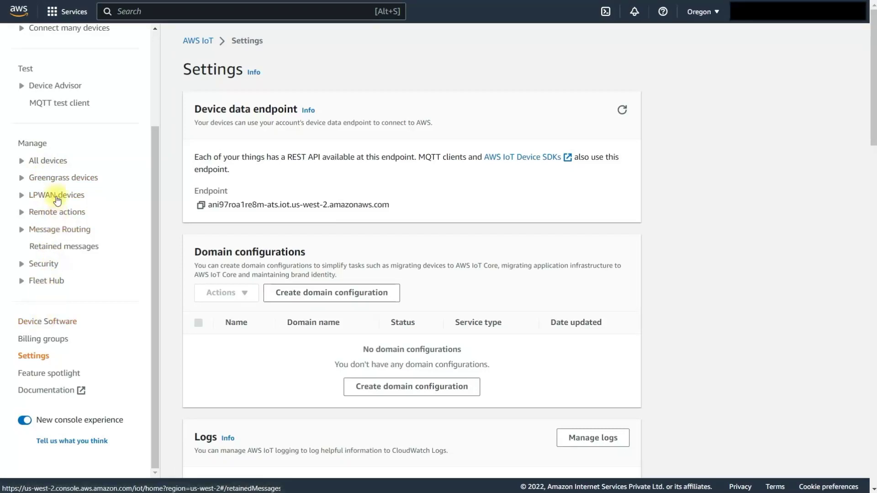
left_click(64, 104)
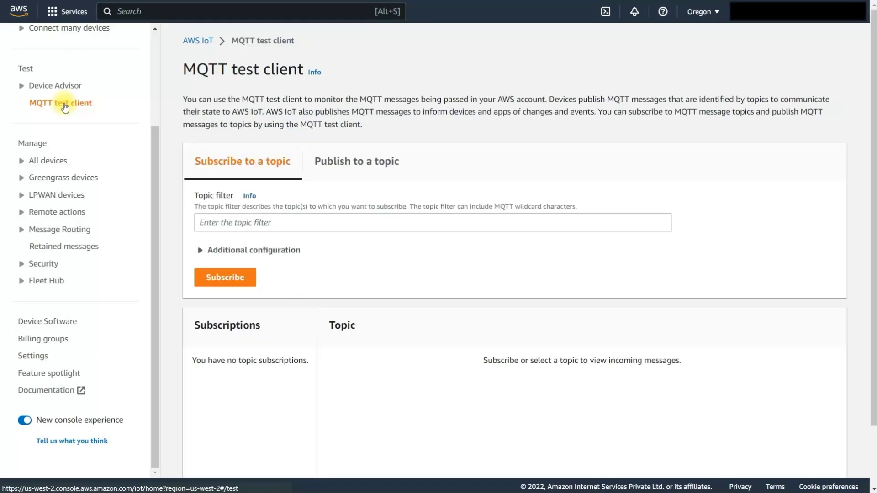
left_click(234, 223)
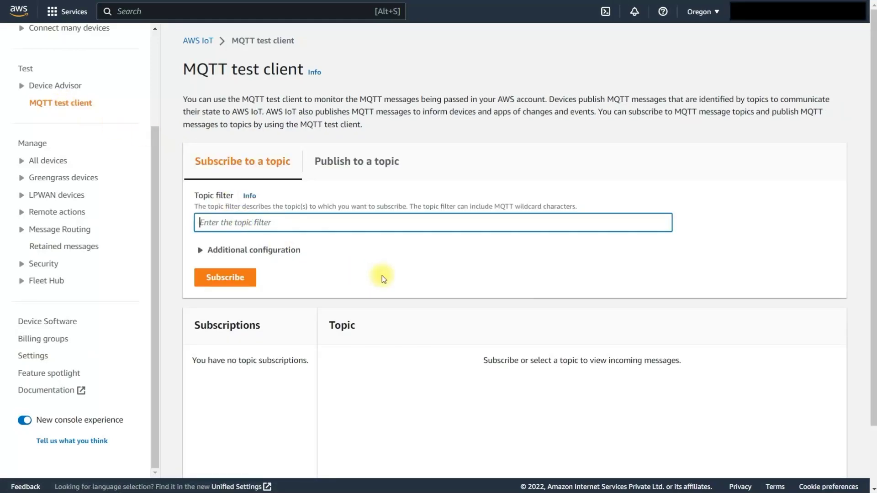
type("test/topic")
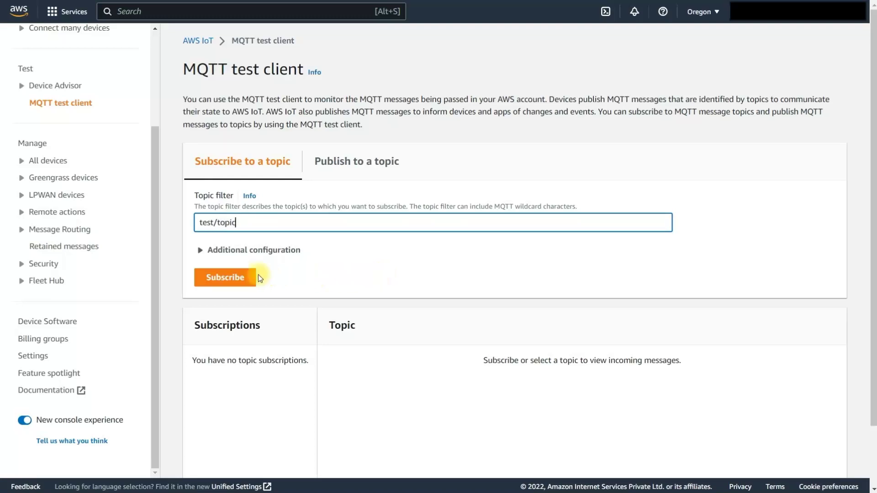
left_click(246, 278)
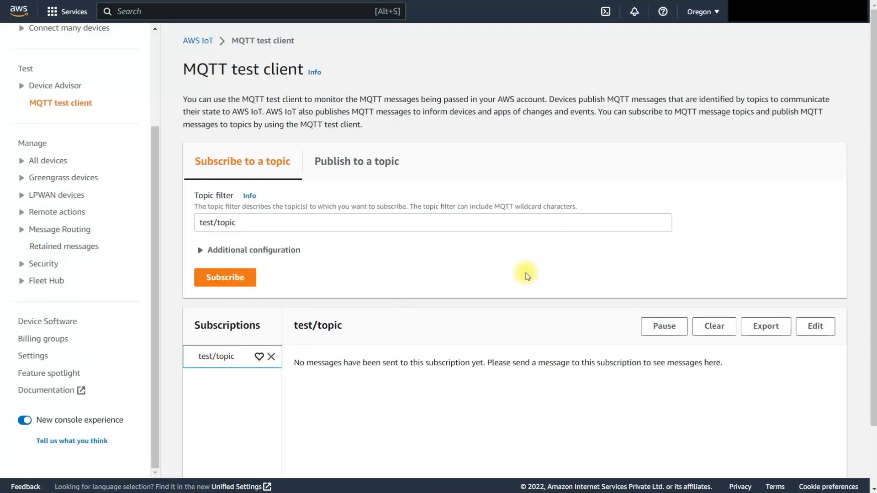
Switch to the terminal and run the copied pubsub.py command again with --topic test/topic appended.
key("alt+Tab")
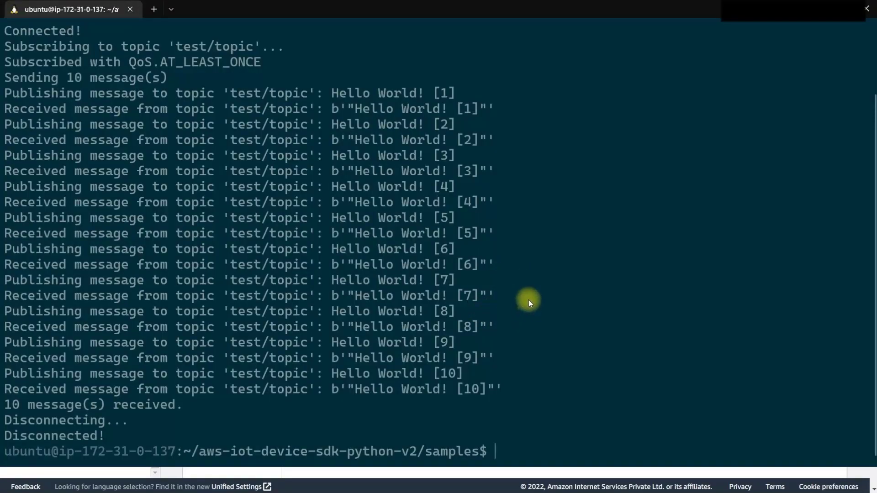
key("ctrl+v")
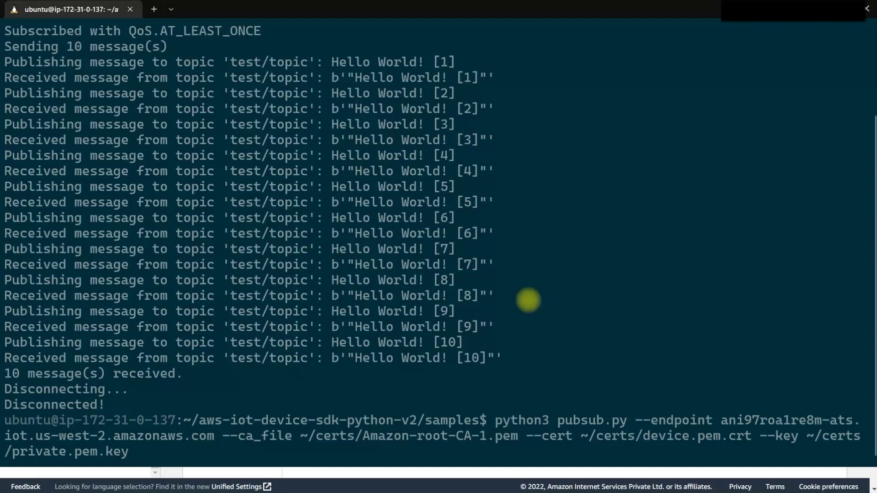
type("--topic test/topic")
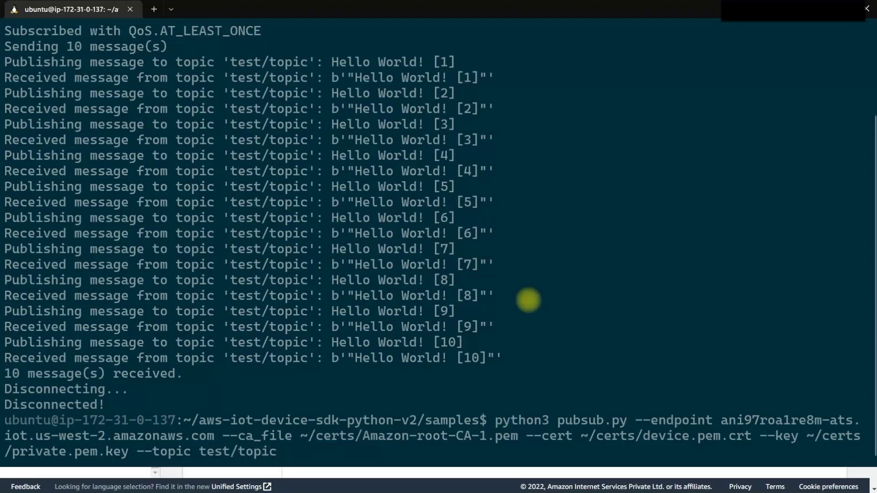
key("Return")
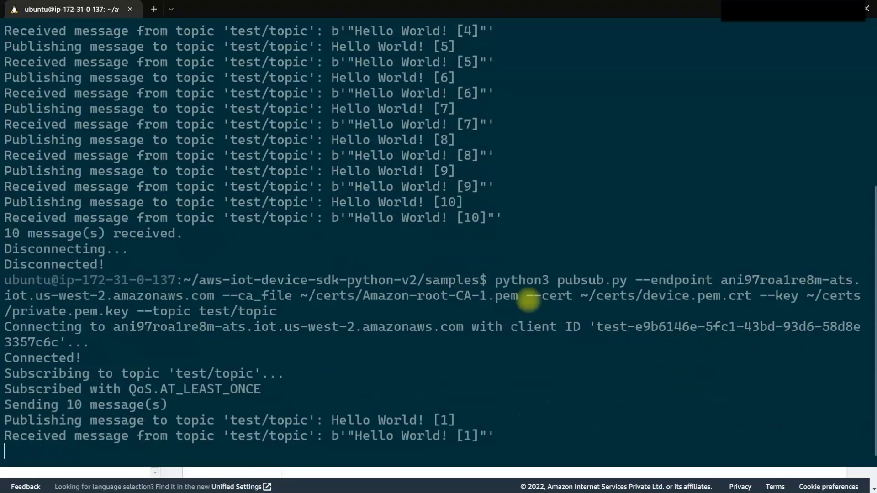
Compare the messages under the test/topic subscription in the MQTT test client with the pubsub.py output in the terminal.
key("alt+Tab")
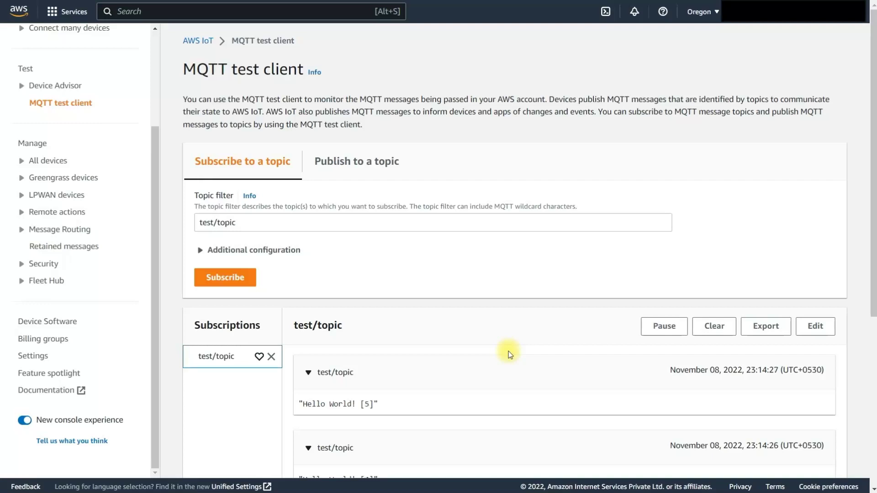
left_click_drag(348, 404, 380, 405)
left_click(390, 407)
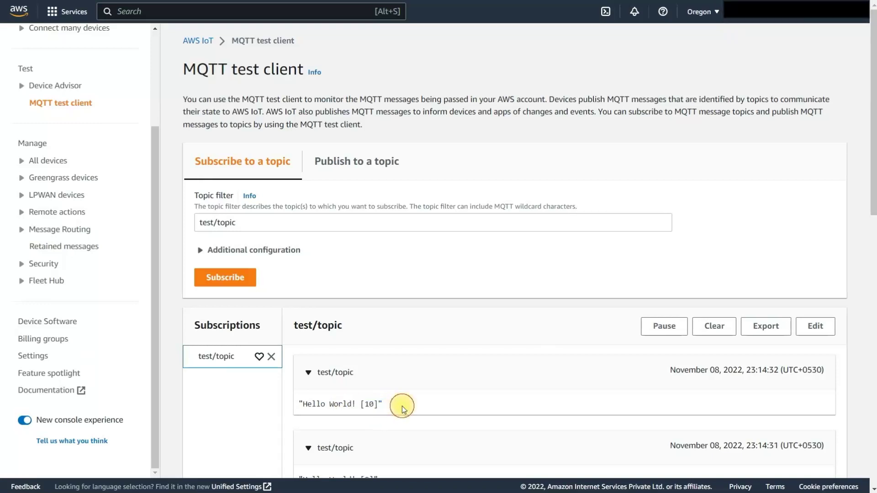
key("alt+Tab")
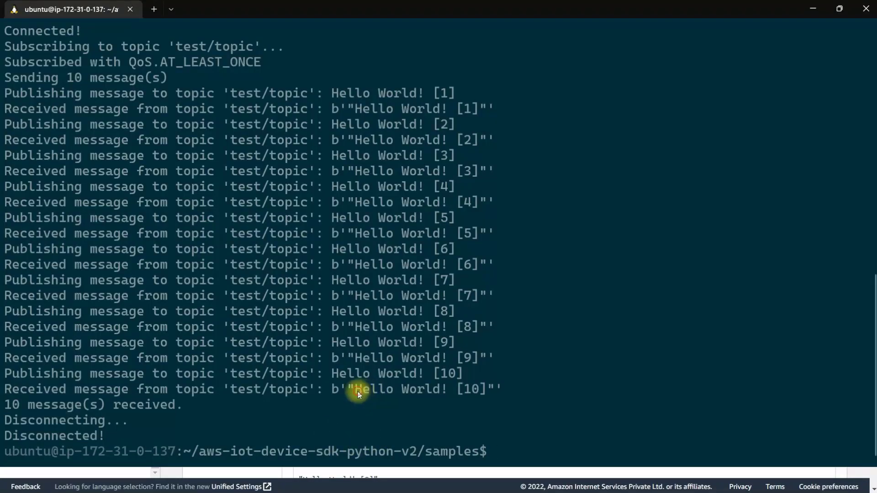
left_click_drag(355, 391, 502, 392)
left_click(505, 406)
Return to the MQTT test client and publish the default "Hello from AWS IoT console" message to test/topic.
key("alt+Tab")
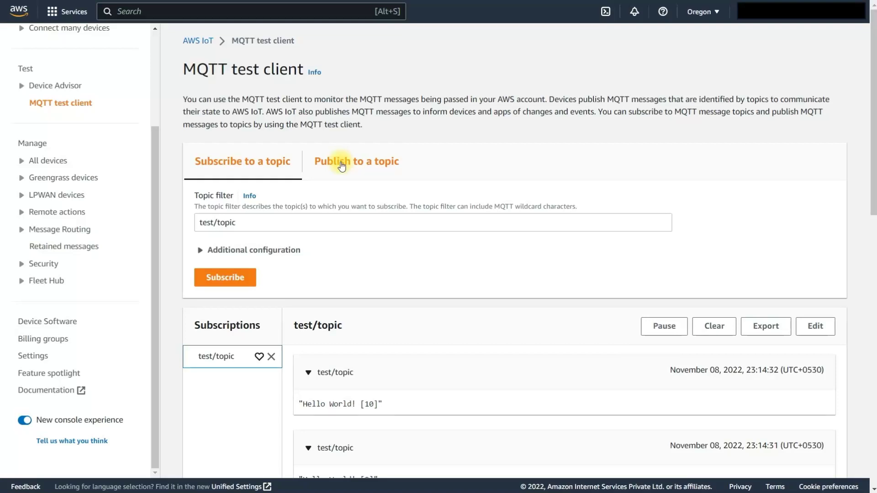
left_click(342, 165)
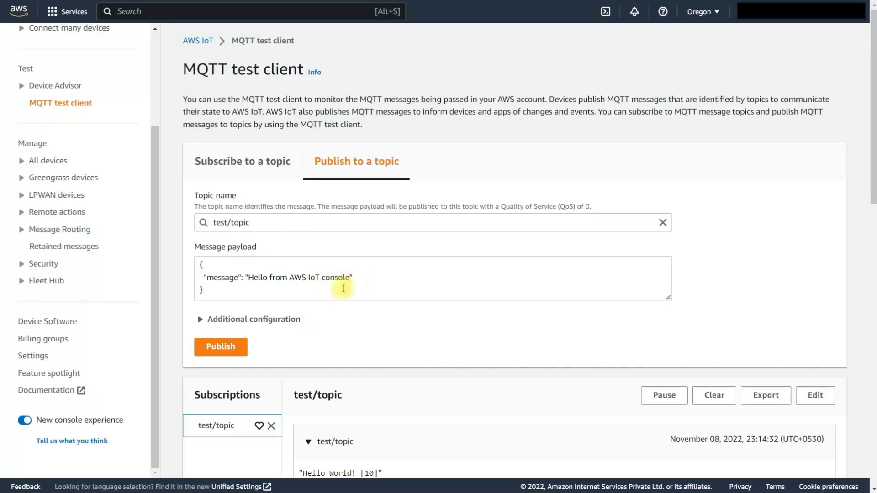
left_click(239, 354)
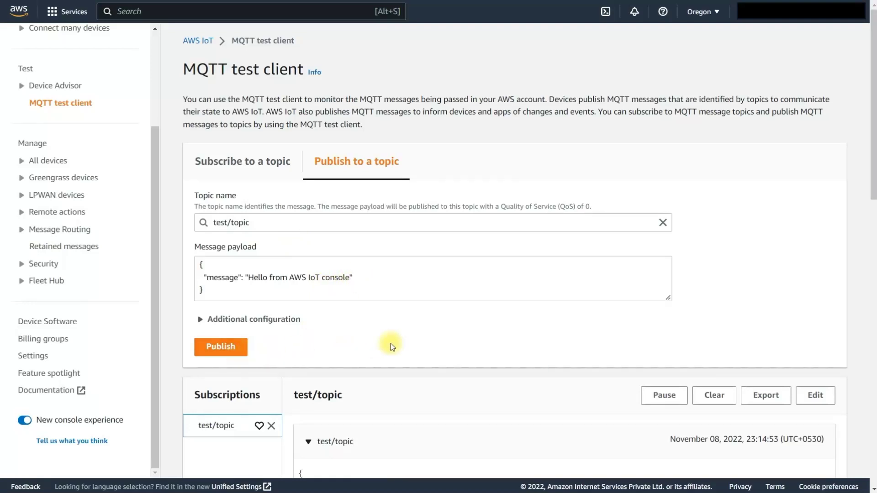
scroll(390, 343, "down", 4)
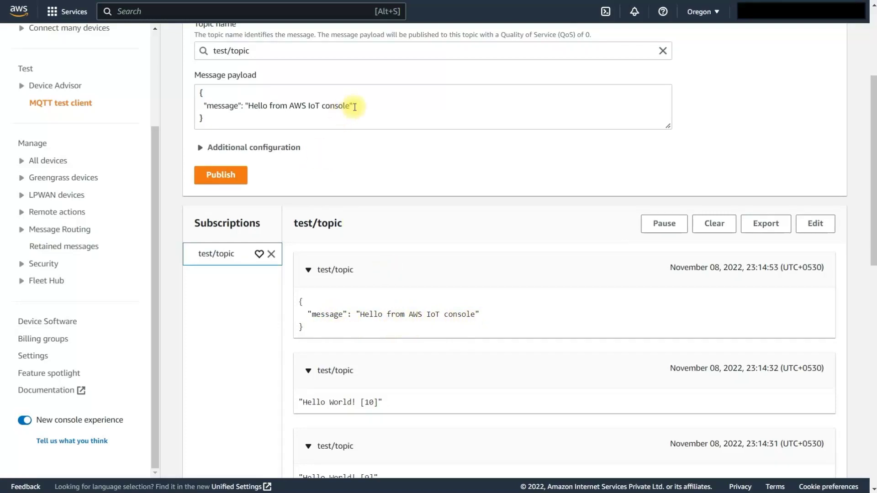
Change the payload's message text to "Hello World2" and publish it to test/topic.
left_click_drag(348, 105, 270, 106)
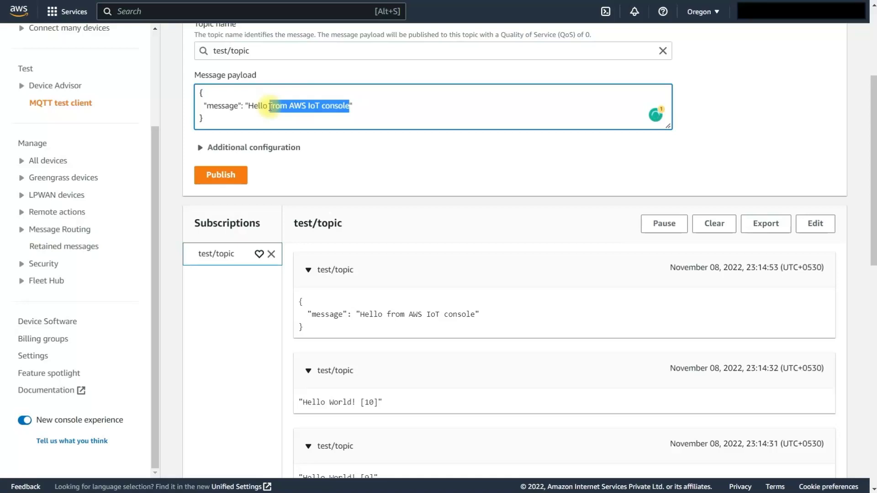
type("World2")
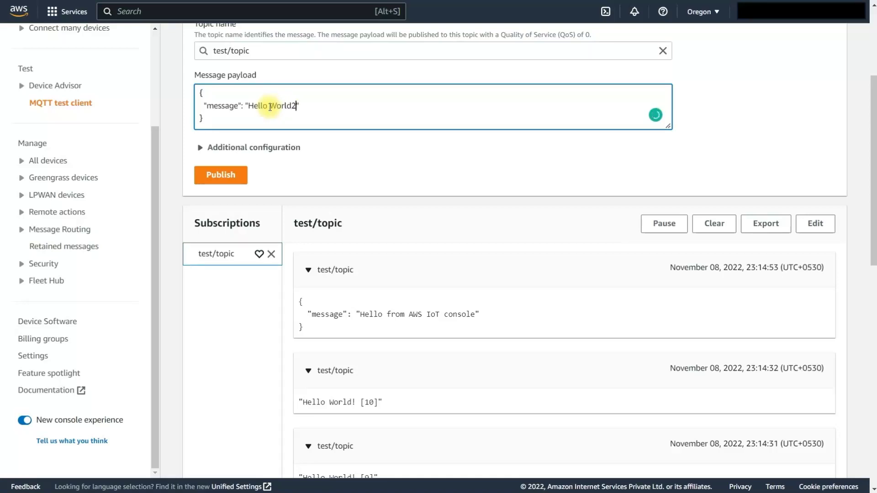
left_click(227, 179)
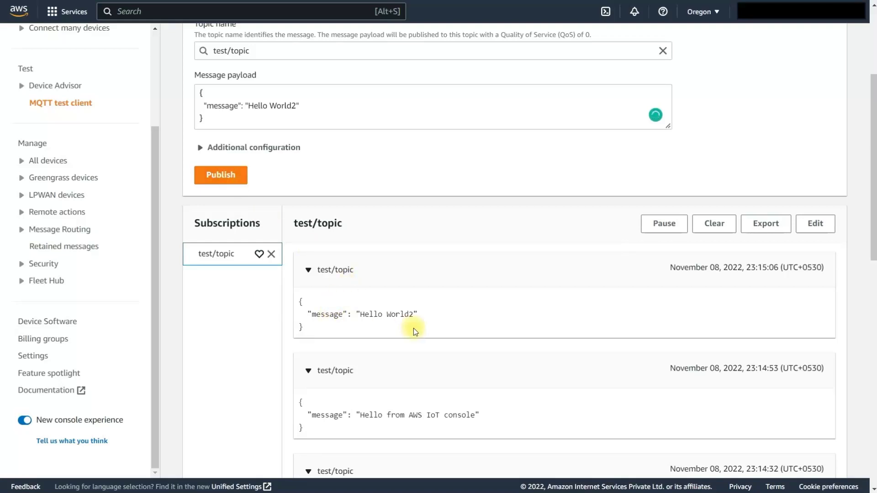
Change the message payload's key to "temperature" and its value to "42".
left_click(213, 105)
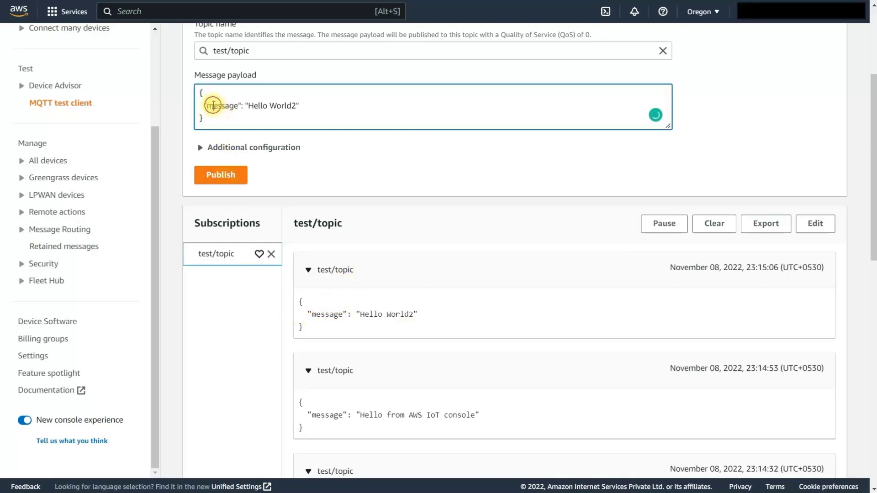
double_click(213, 106)
type("tem")
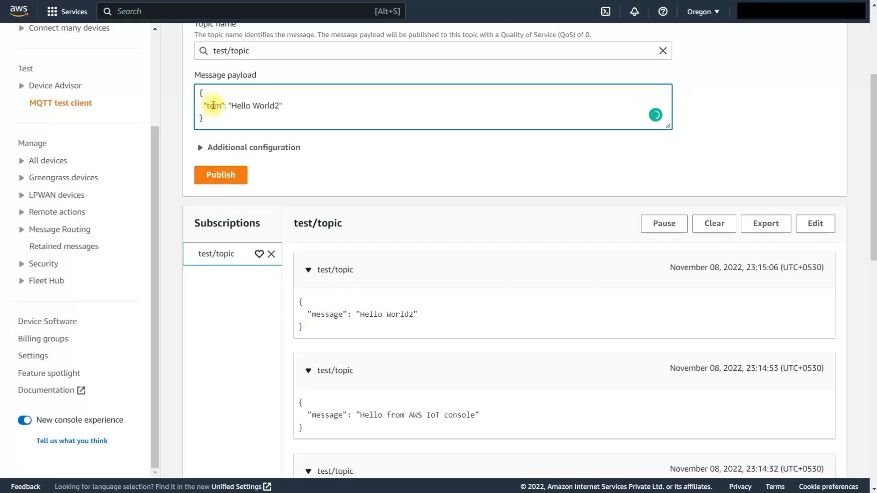
type("peratur")
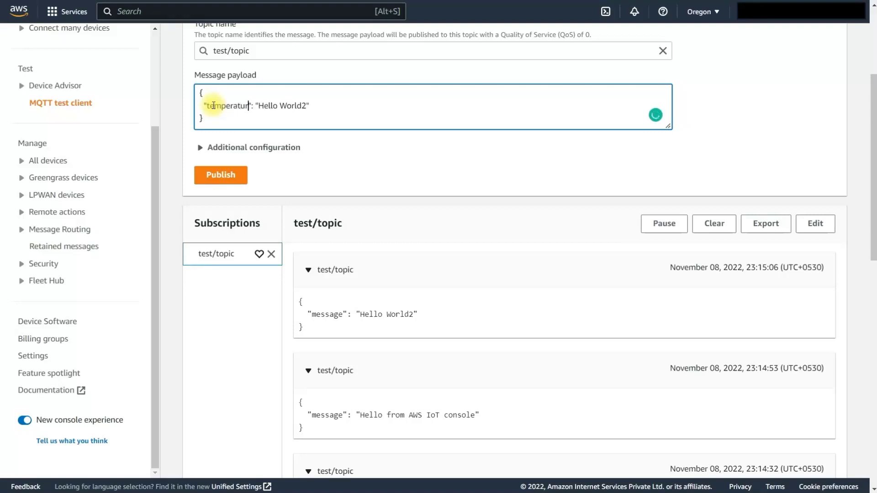
type("e")
double_click(276, 110)
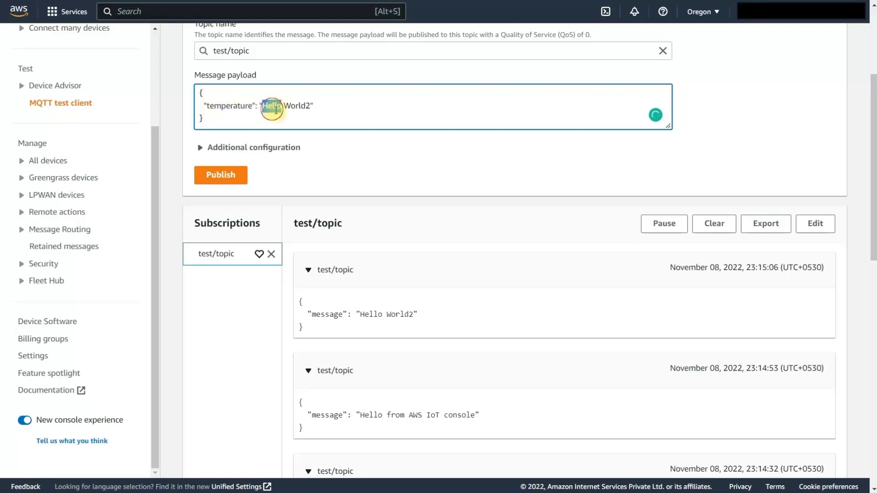
left_click_drag(276, 110, 293, 109)
key("BackSpace")
type("42")
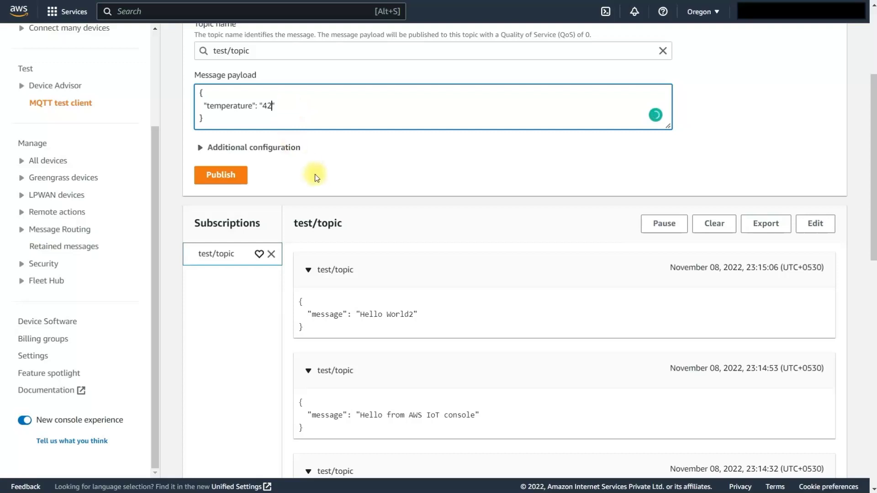
Publish the temperature payload to test/topic.
left_click(245, 179)
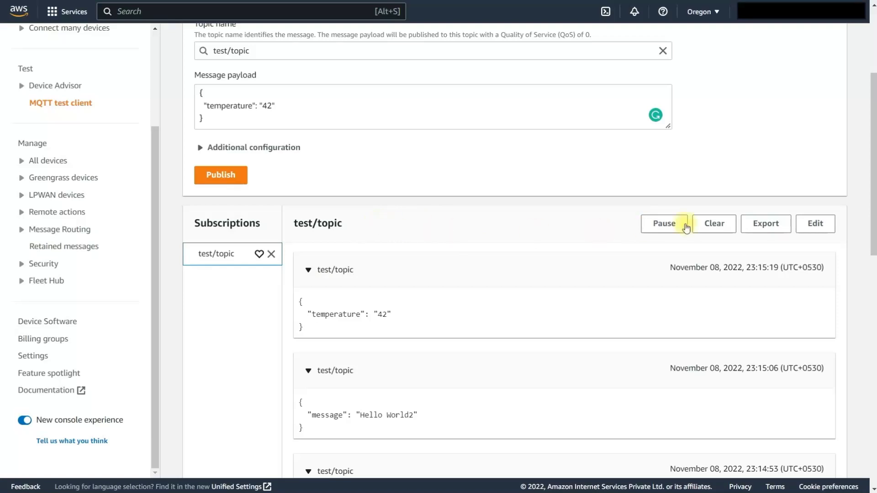
Clear the received messages of the test/topic subscription and remove that subscription from the MQTT test client.
left_click(722, 224)
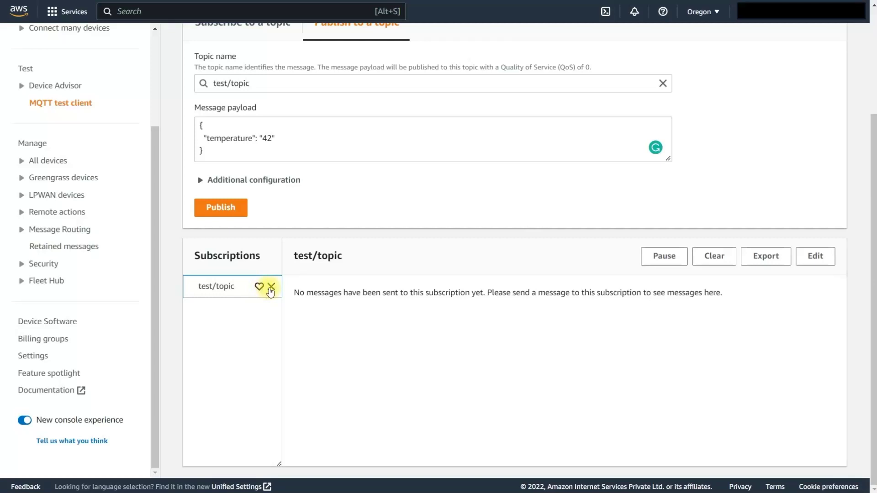
left_click(271, 287)
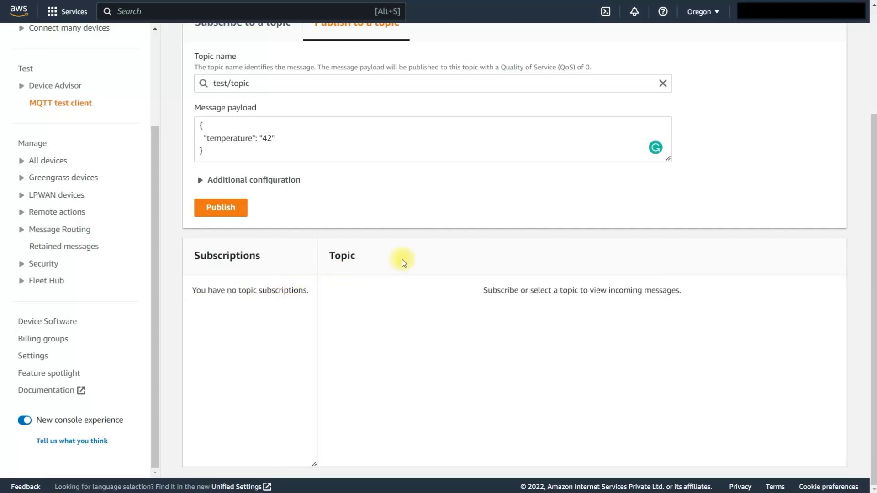
scroll(363, 191, "up", 3)
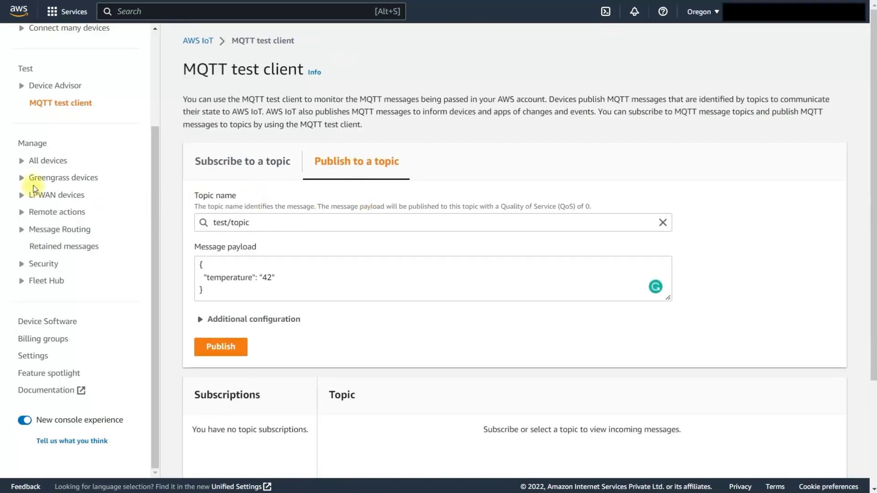
Delete the IoT thing my_thing1, entering its name as the deletion confirmation.
left_click(27, 162)
left_click(51, 178)
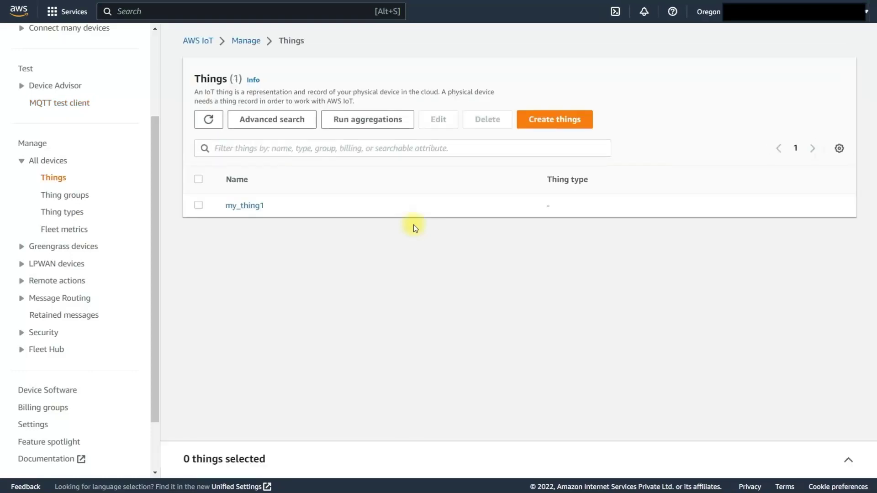
left_click(199, 206)
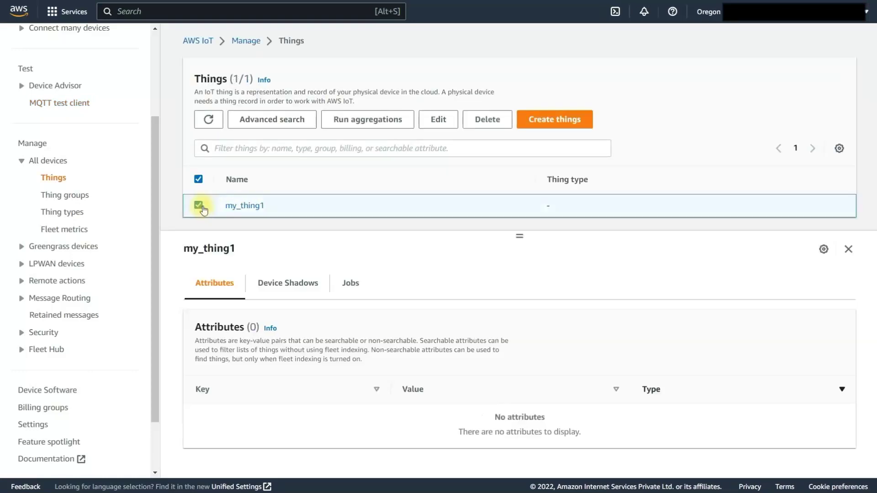
left_click(485, 121)
double_click(388, 254)
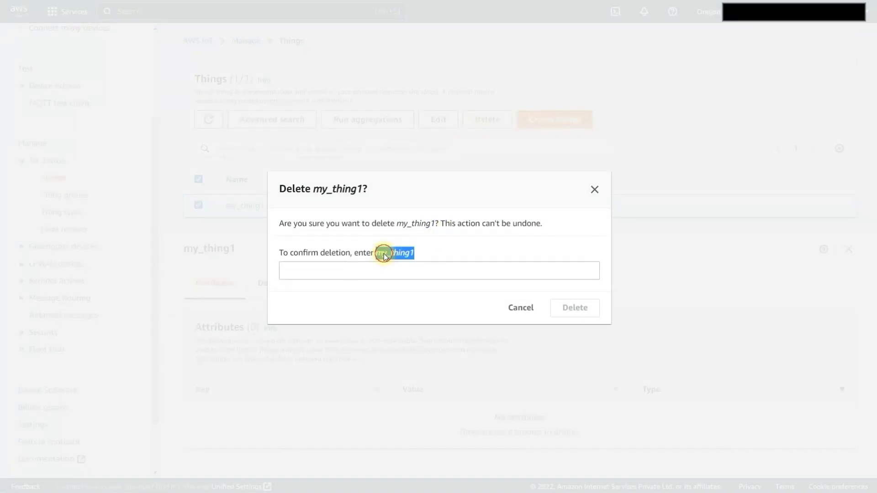
right_click(385, 254)
left_click(395, 262)
left_click(386, 272)
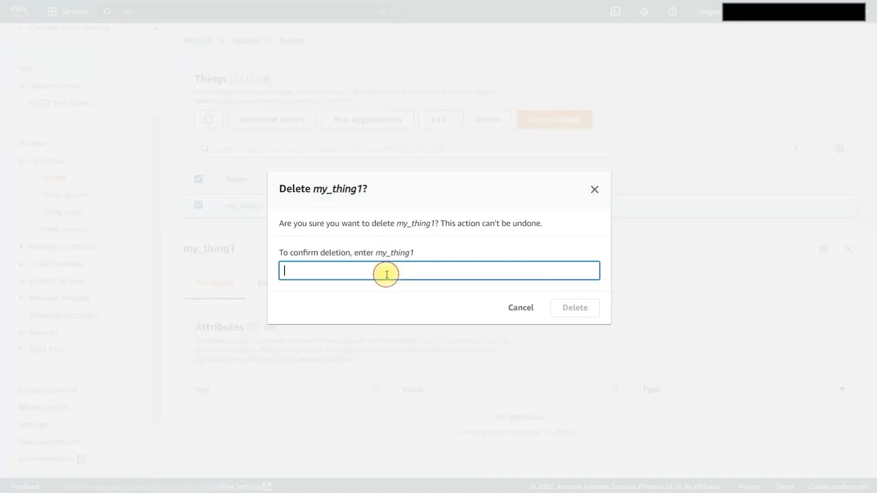
right_click(390, 274)
left_click(428, 188)
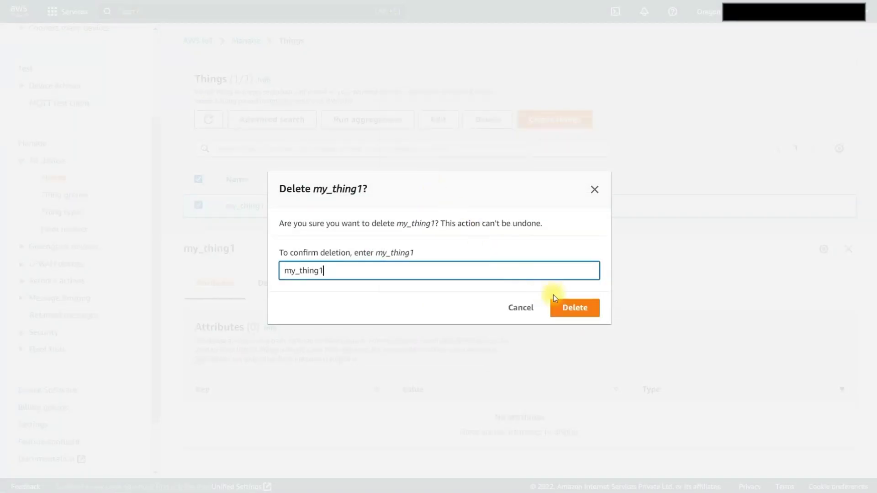
left_click(566, 303)
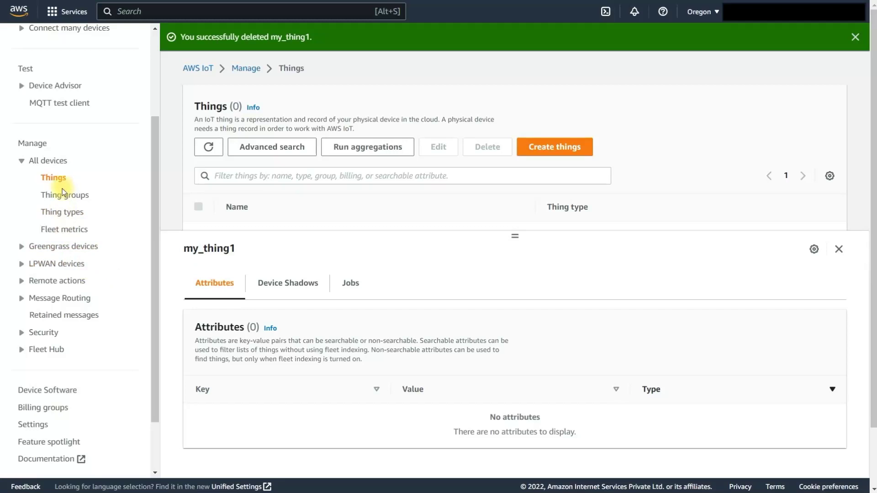
Delete the IoT security policy my_iot_policy, entering its name as the deletion confirmation.
left_click(25, 338)
left_click(53, 387)
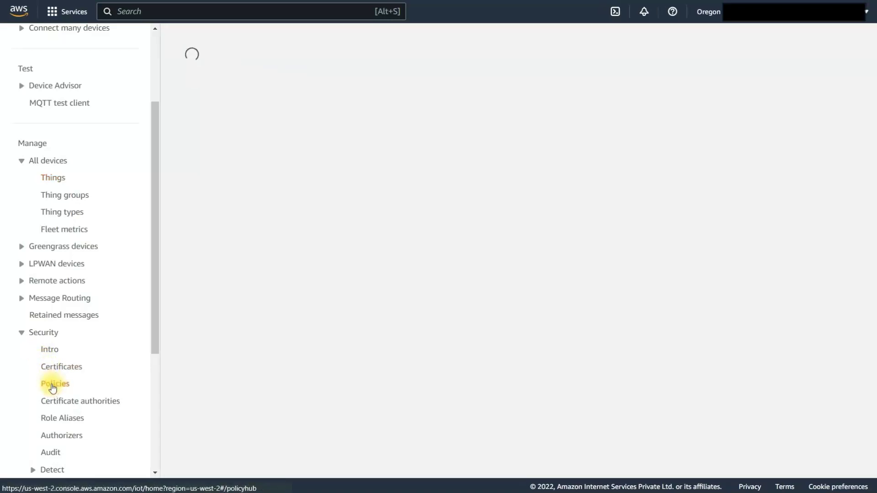
left_click(198, 193)
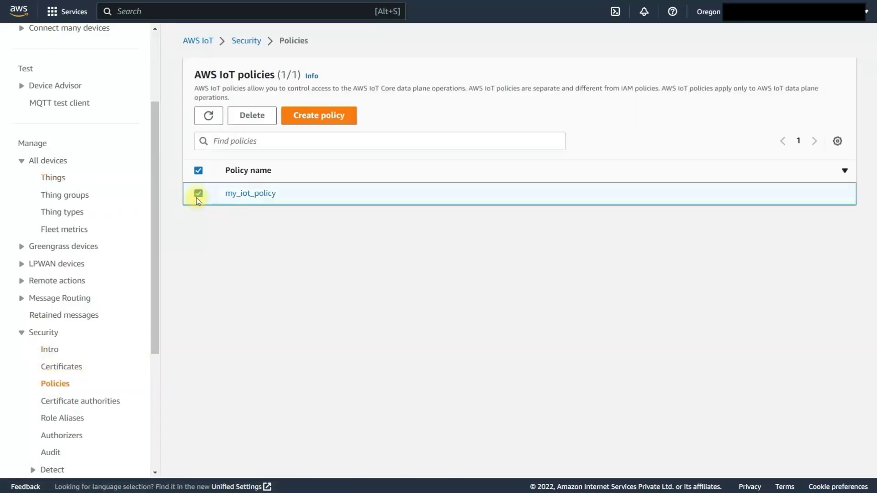
left_click(264, 115)
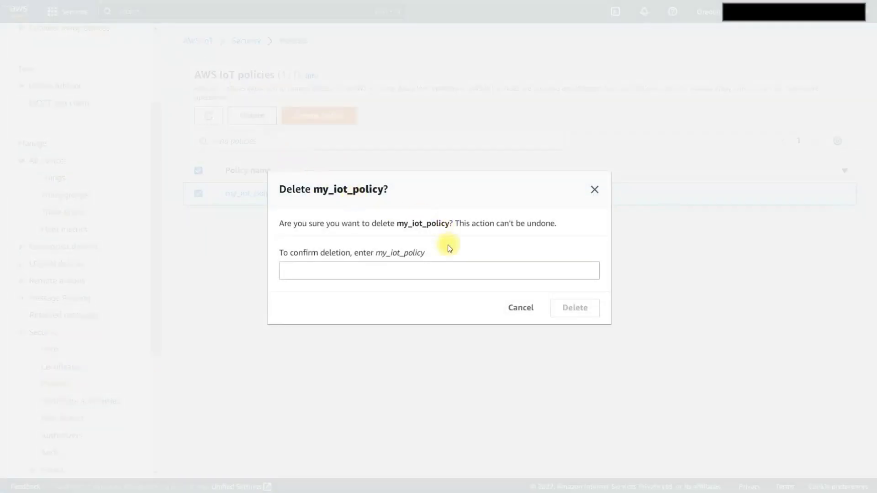
double_click(382, 254)
right_click(383, 254)
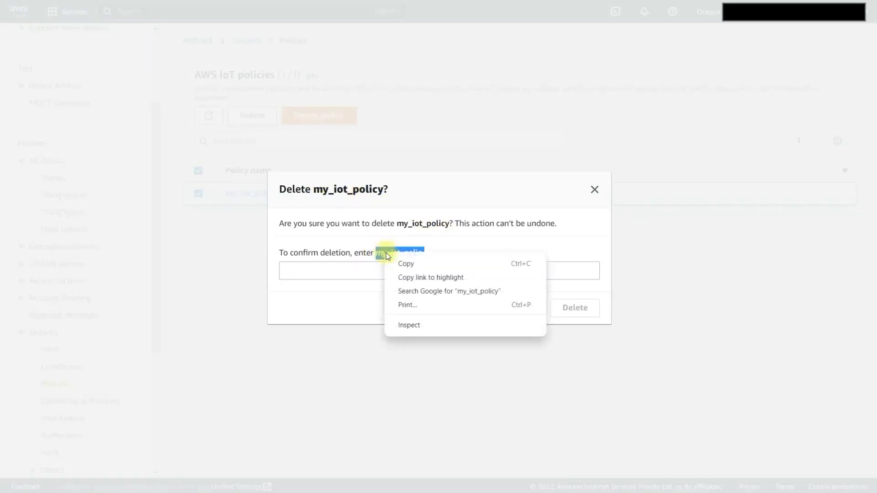
left_click(402, 261)
left_click(394, 272)
right_click(395, 271)
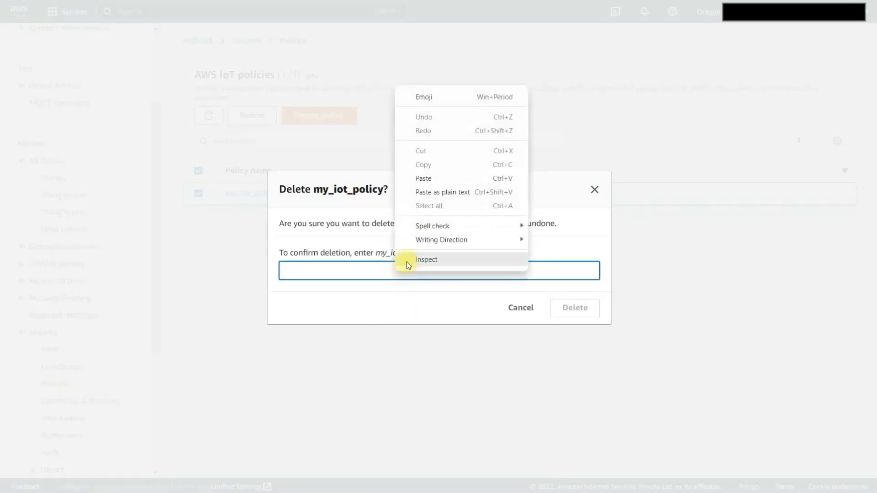
left_click(417, 178)
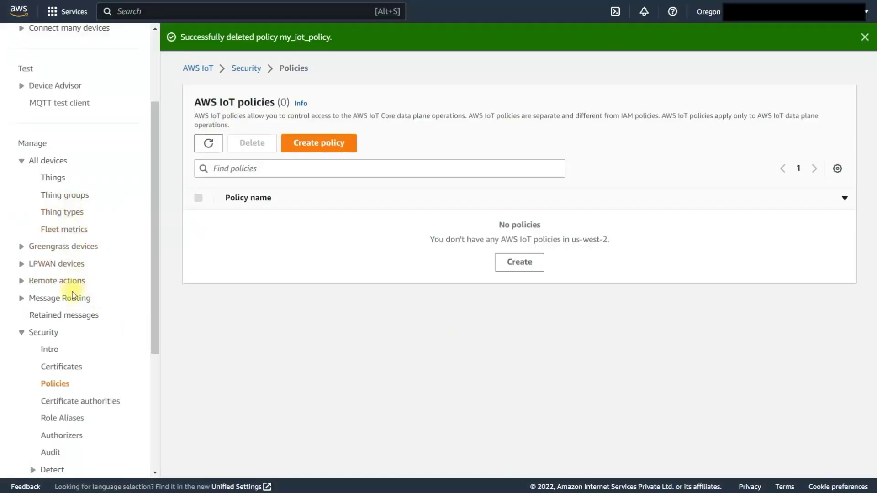
Deactivate the active device certificate in the IoT security certificates list.
left_click(62, 369)
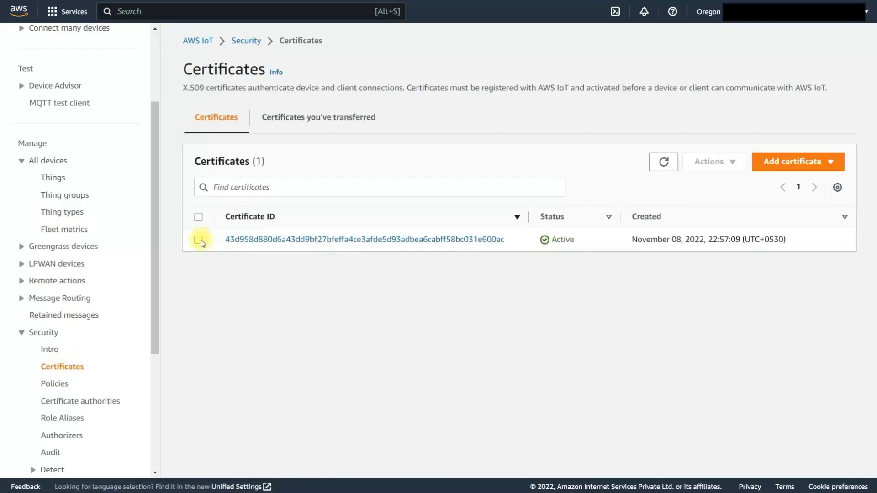
left_click(198, 240)
left_click(722, 163)
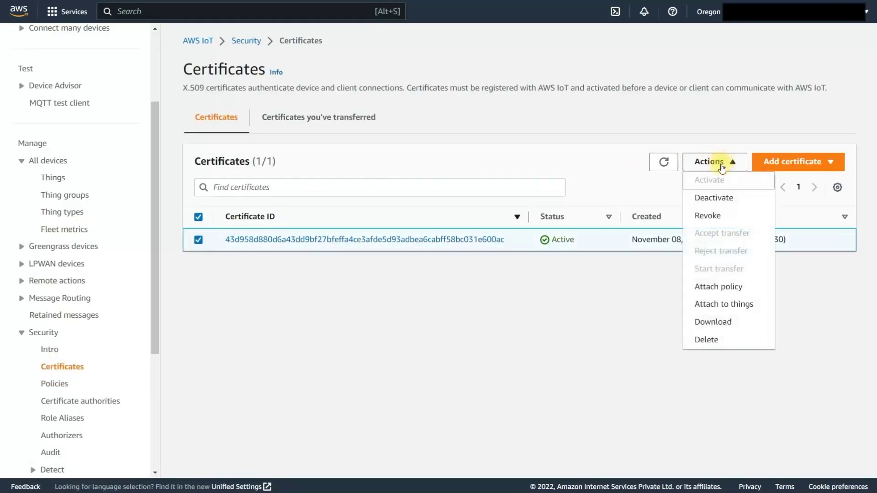
left_click(709, 198)
left_click(567, 303)
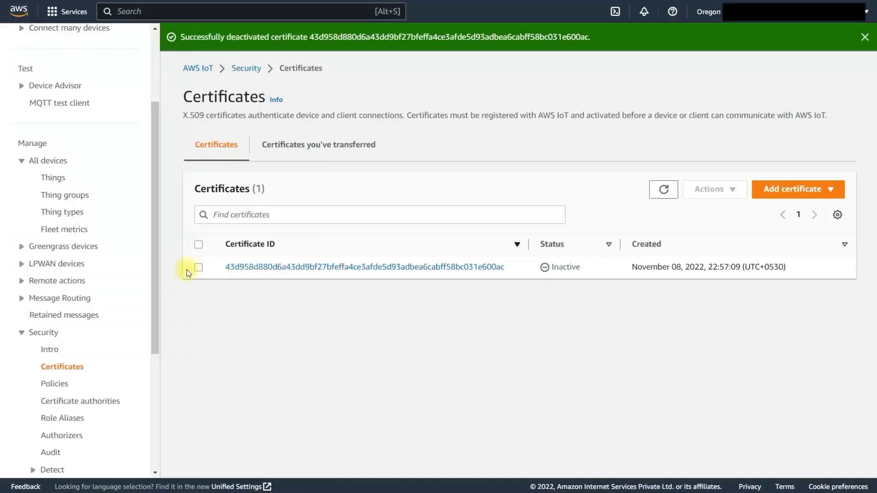
Delete the inactive certificate, entering "delete" as the deletion confirmation.
left_click(198, 268)
left_click(711, 189)
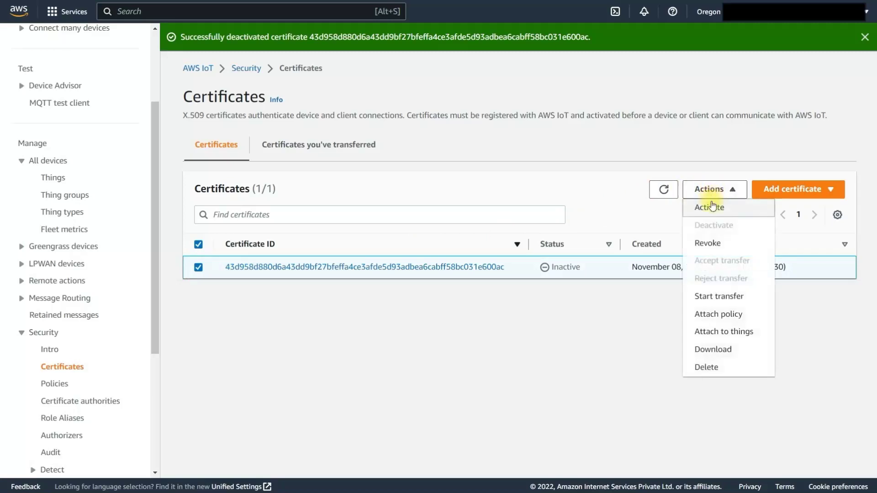
left_click(706, 367)
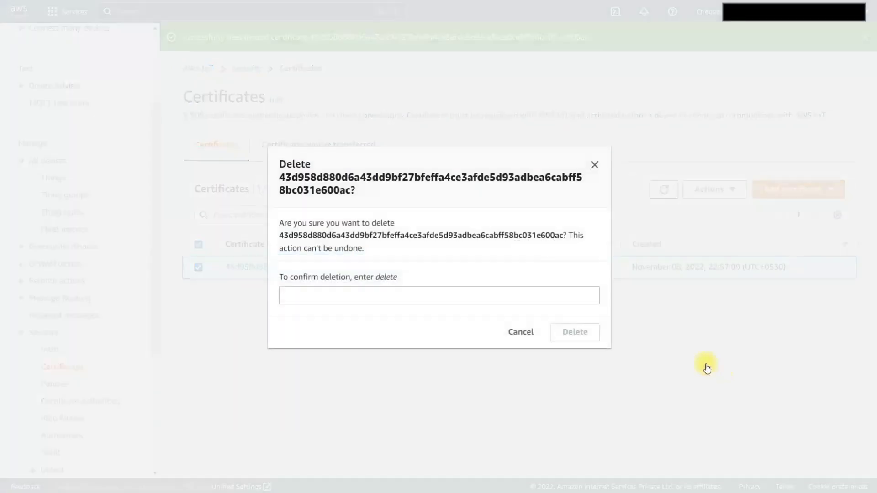
right_click(383, 280)
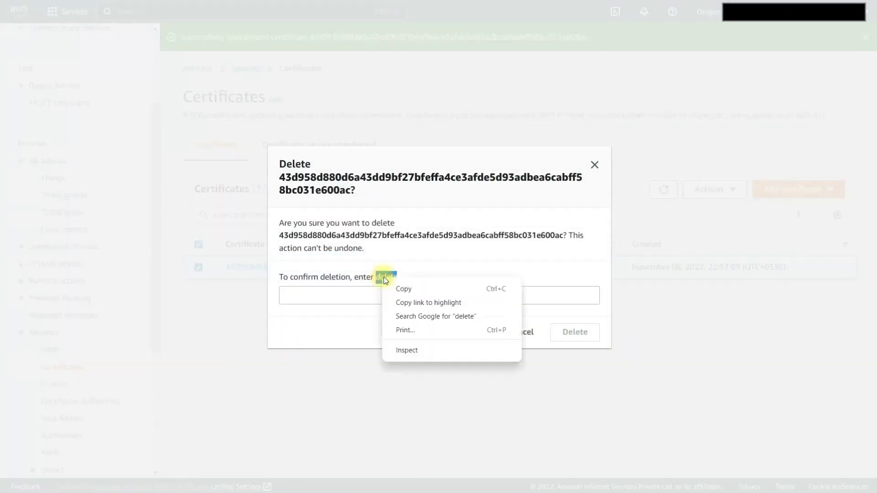
left_click(402, 288)
left_click(393, 295)
right_click(395, 296)
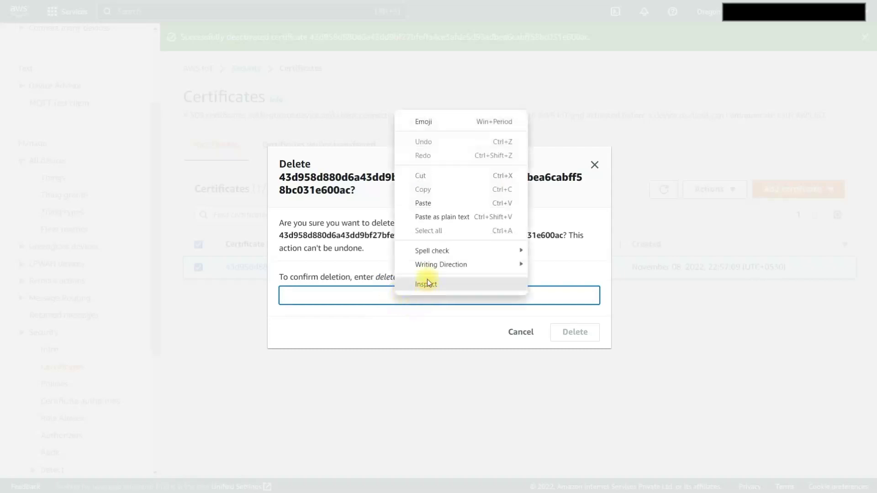
left_click(440, 217)
left_click(584, 330)
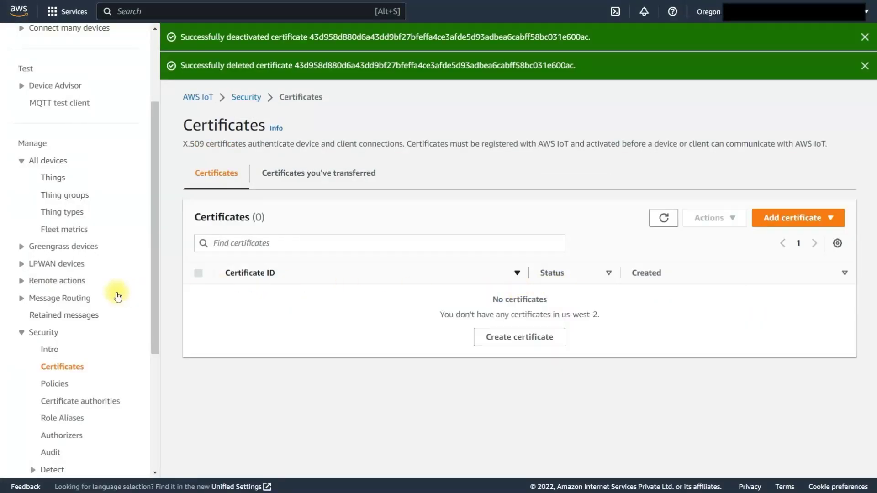
Check the certificates, policies and things lists for leftover IoT resources.
left_click(64, 364)
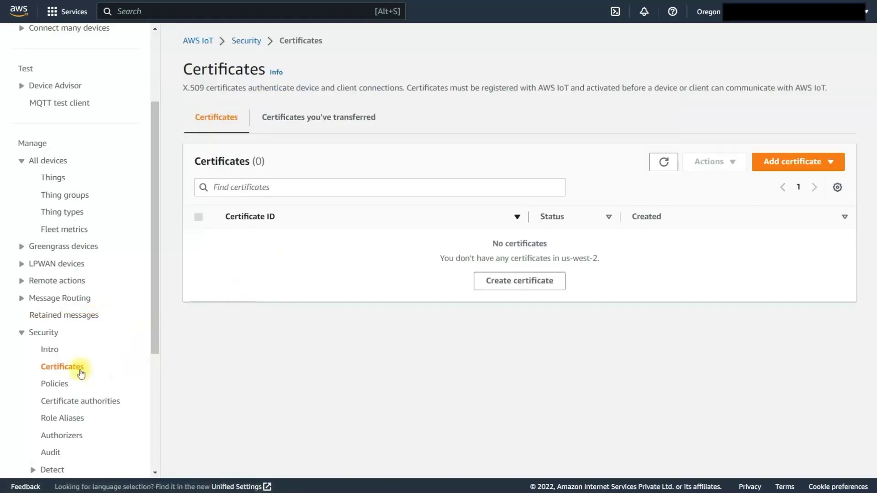
left_click(54, 385)
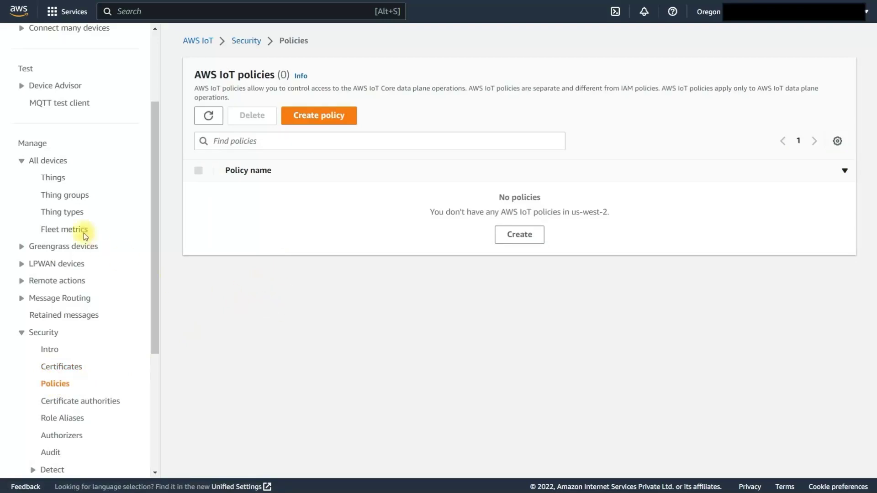
left_click(51, 179)
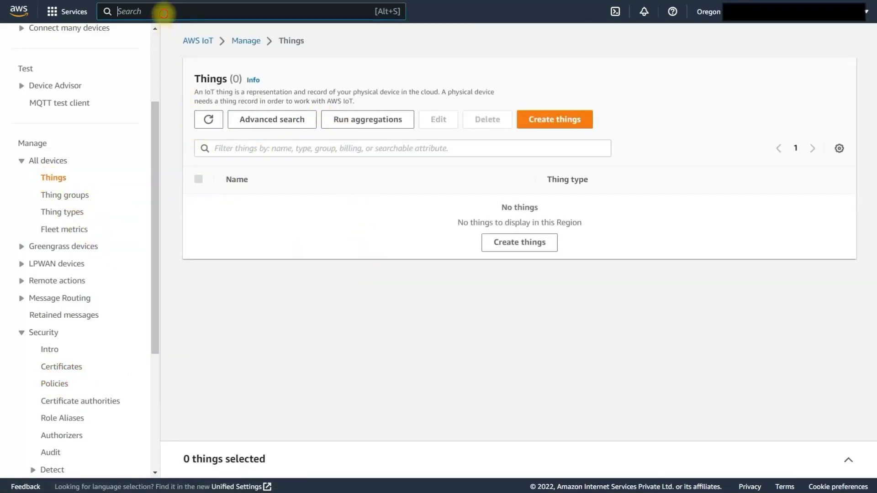
Search for "ec2", open the EC2 service and show its running instances.
type("ec2")
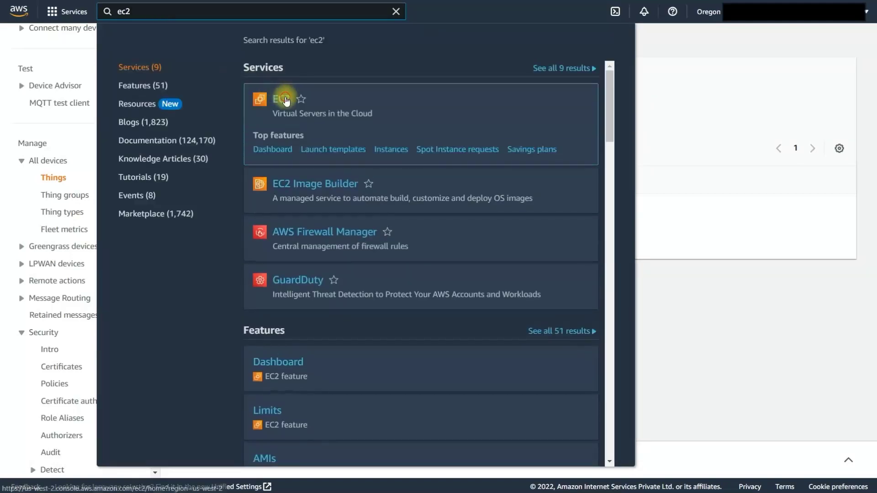
key("Return")
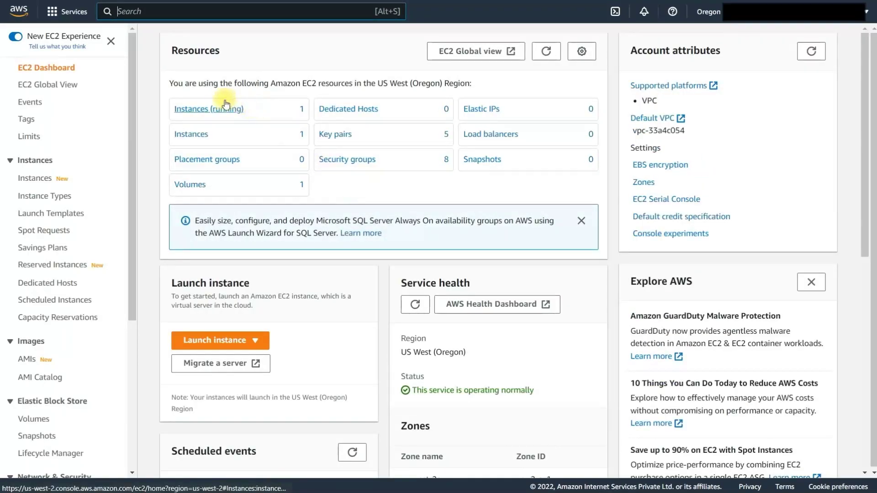
left_click(219, 110)
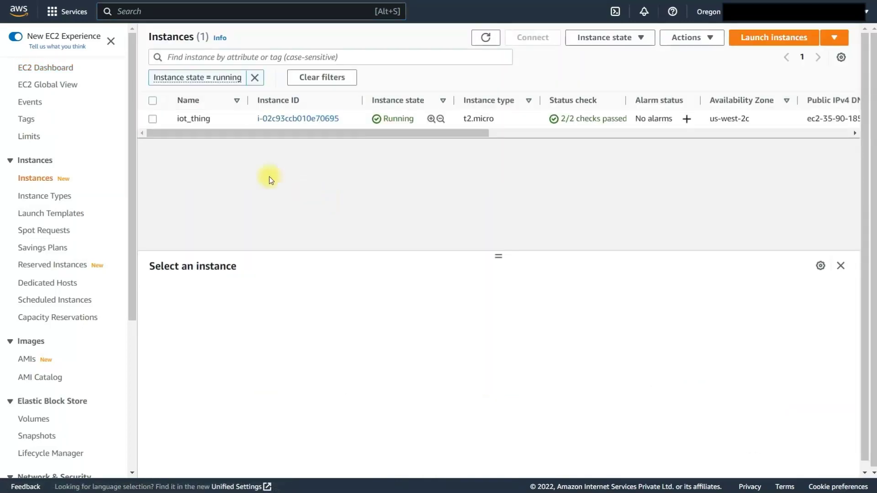
Request termination of the running iot_thing instance.
left_click(152, 119)
left_click(620, 39)
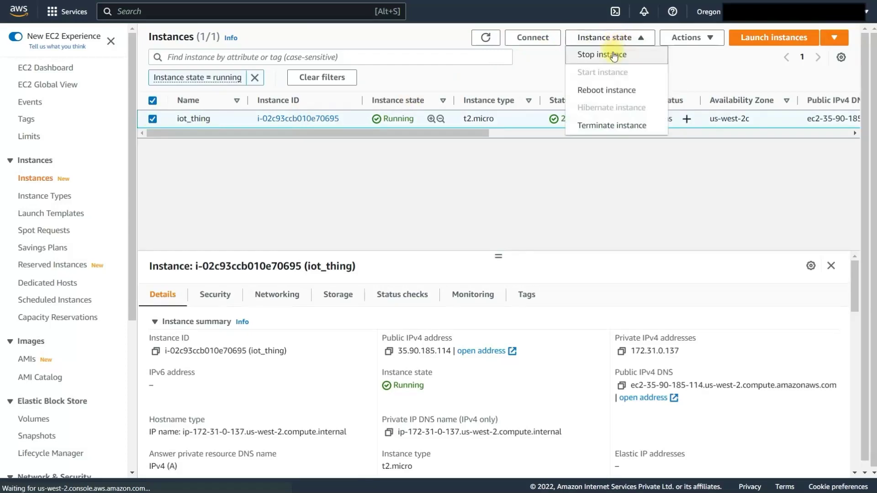
left_click(605, 126)
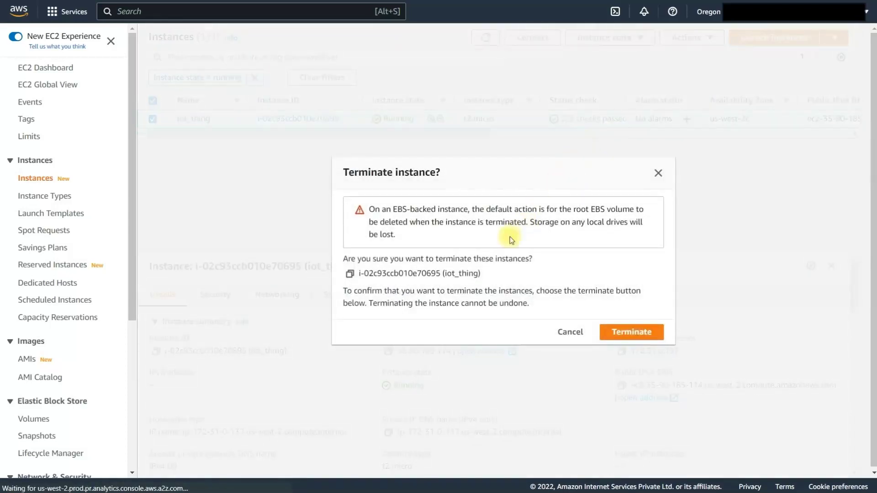